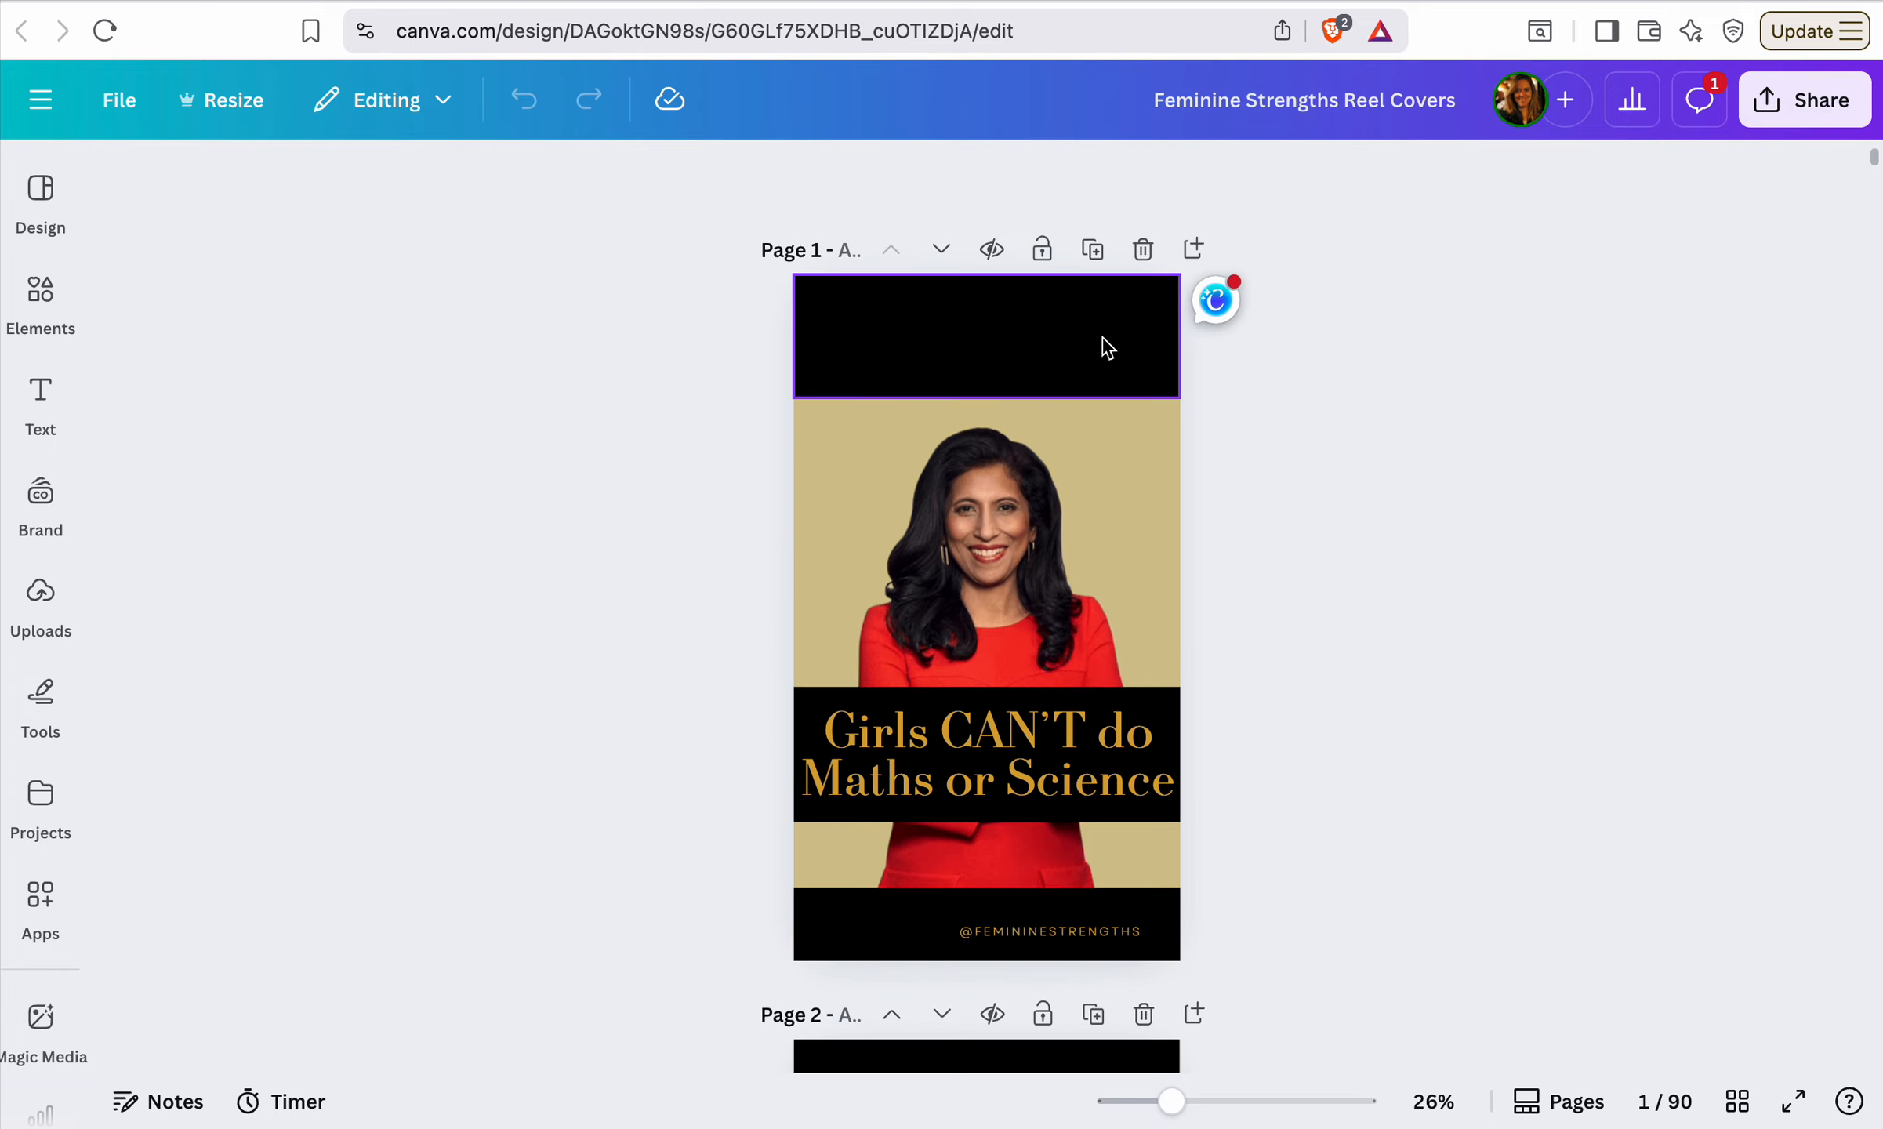
Duplicate page 1 of the reel covers design and return to the original page
{"action": "left_click", "coordinate": [1092, 250]}
{"action": "scroll", "coordinate": [1317, 486], "scroll_direction": "up", "scroll_amount": 10}
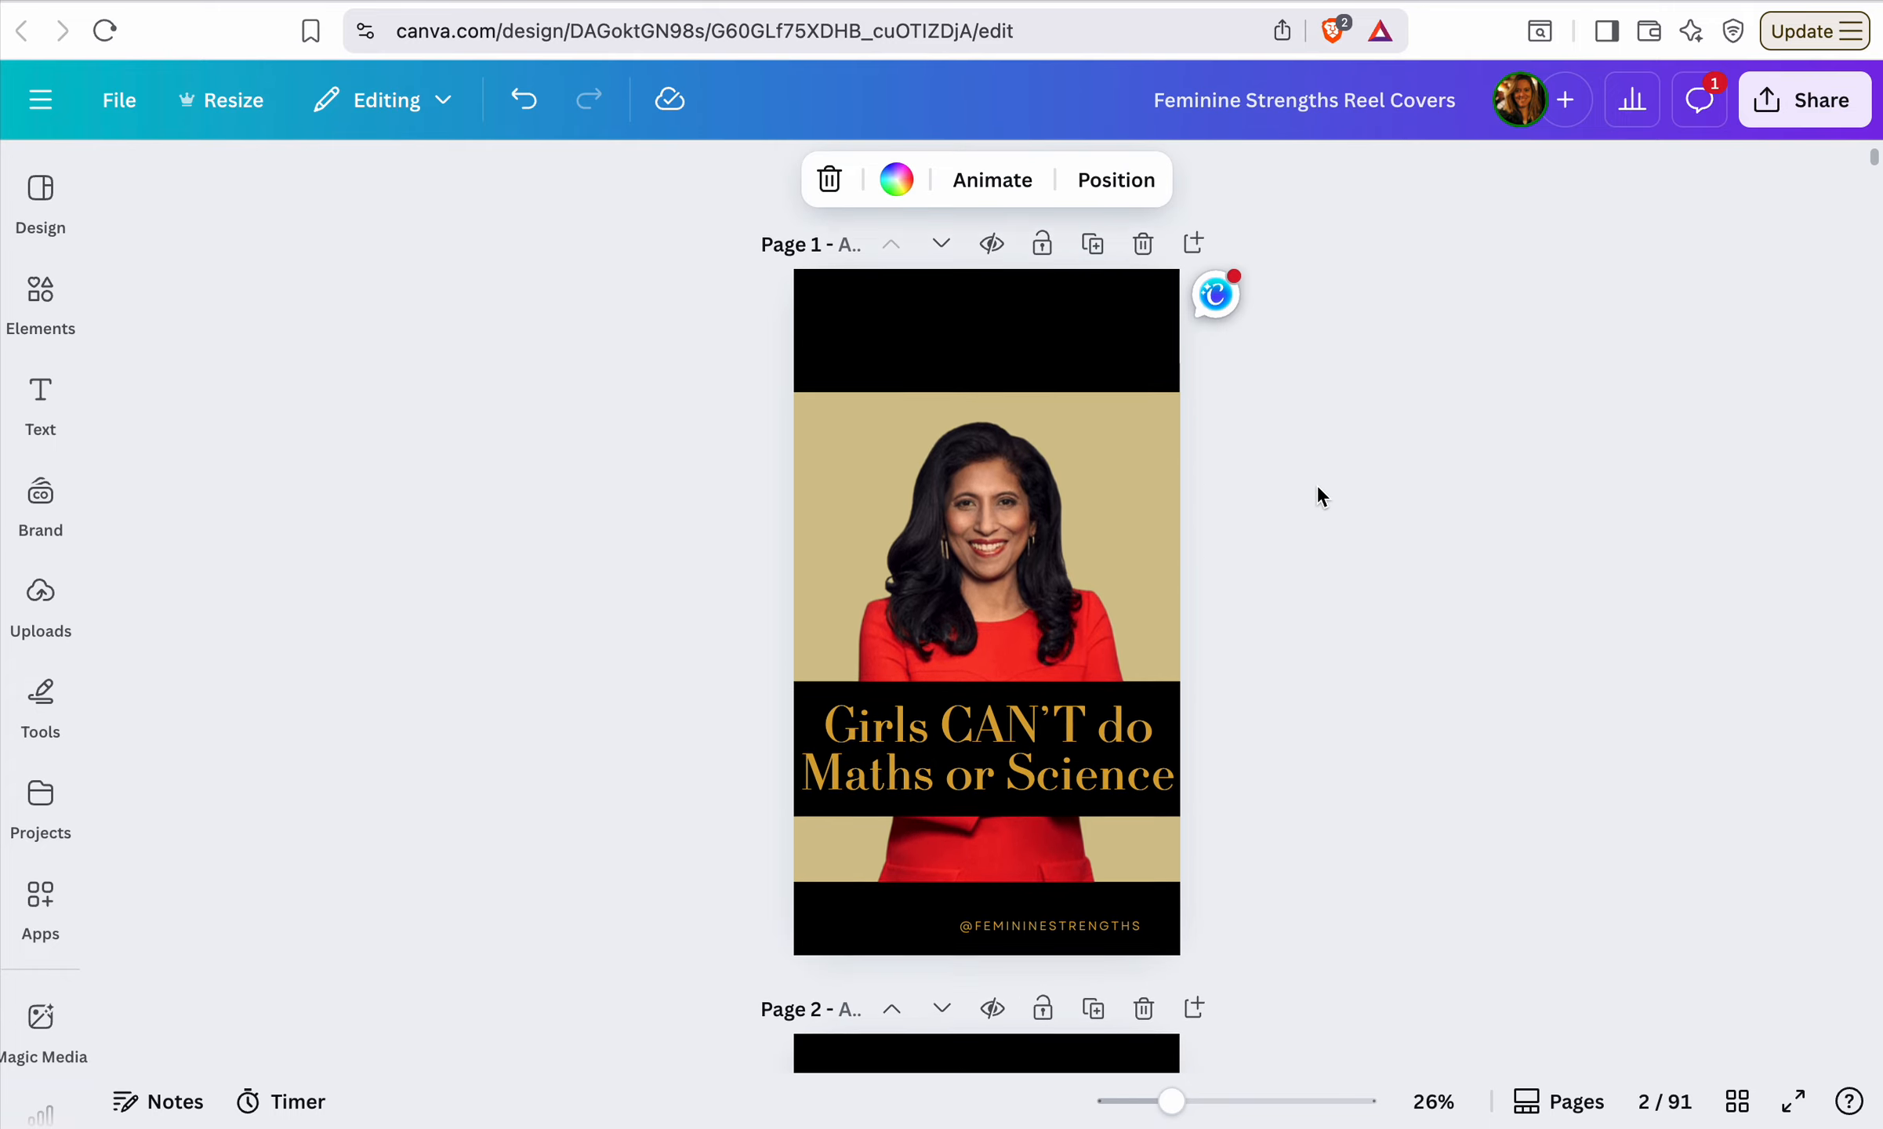
{"action": "scroll", "coordinate": [1317, 484], "scroll_direction": "down", "scroll_amount": 1}
Move the "Girls CAN'T do Maths or Science" title and its black band down to meet the page's bottom black strip
{"action": "left_click_drag", "start_coordinate": [1114, 681], "coordinate": [1071, 835]}
{"action": "left_click", "coordinate": [1305, 676]}
{"action": "key", "text": "BackSpace"}
{"action": "key", "text": "BackSpace"}
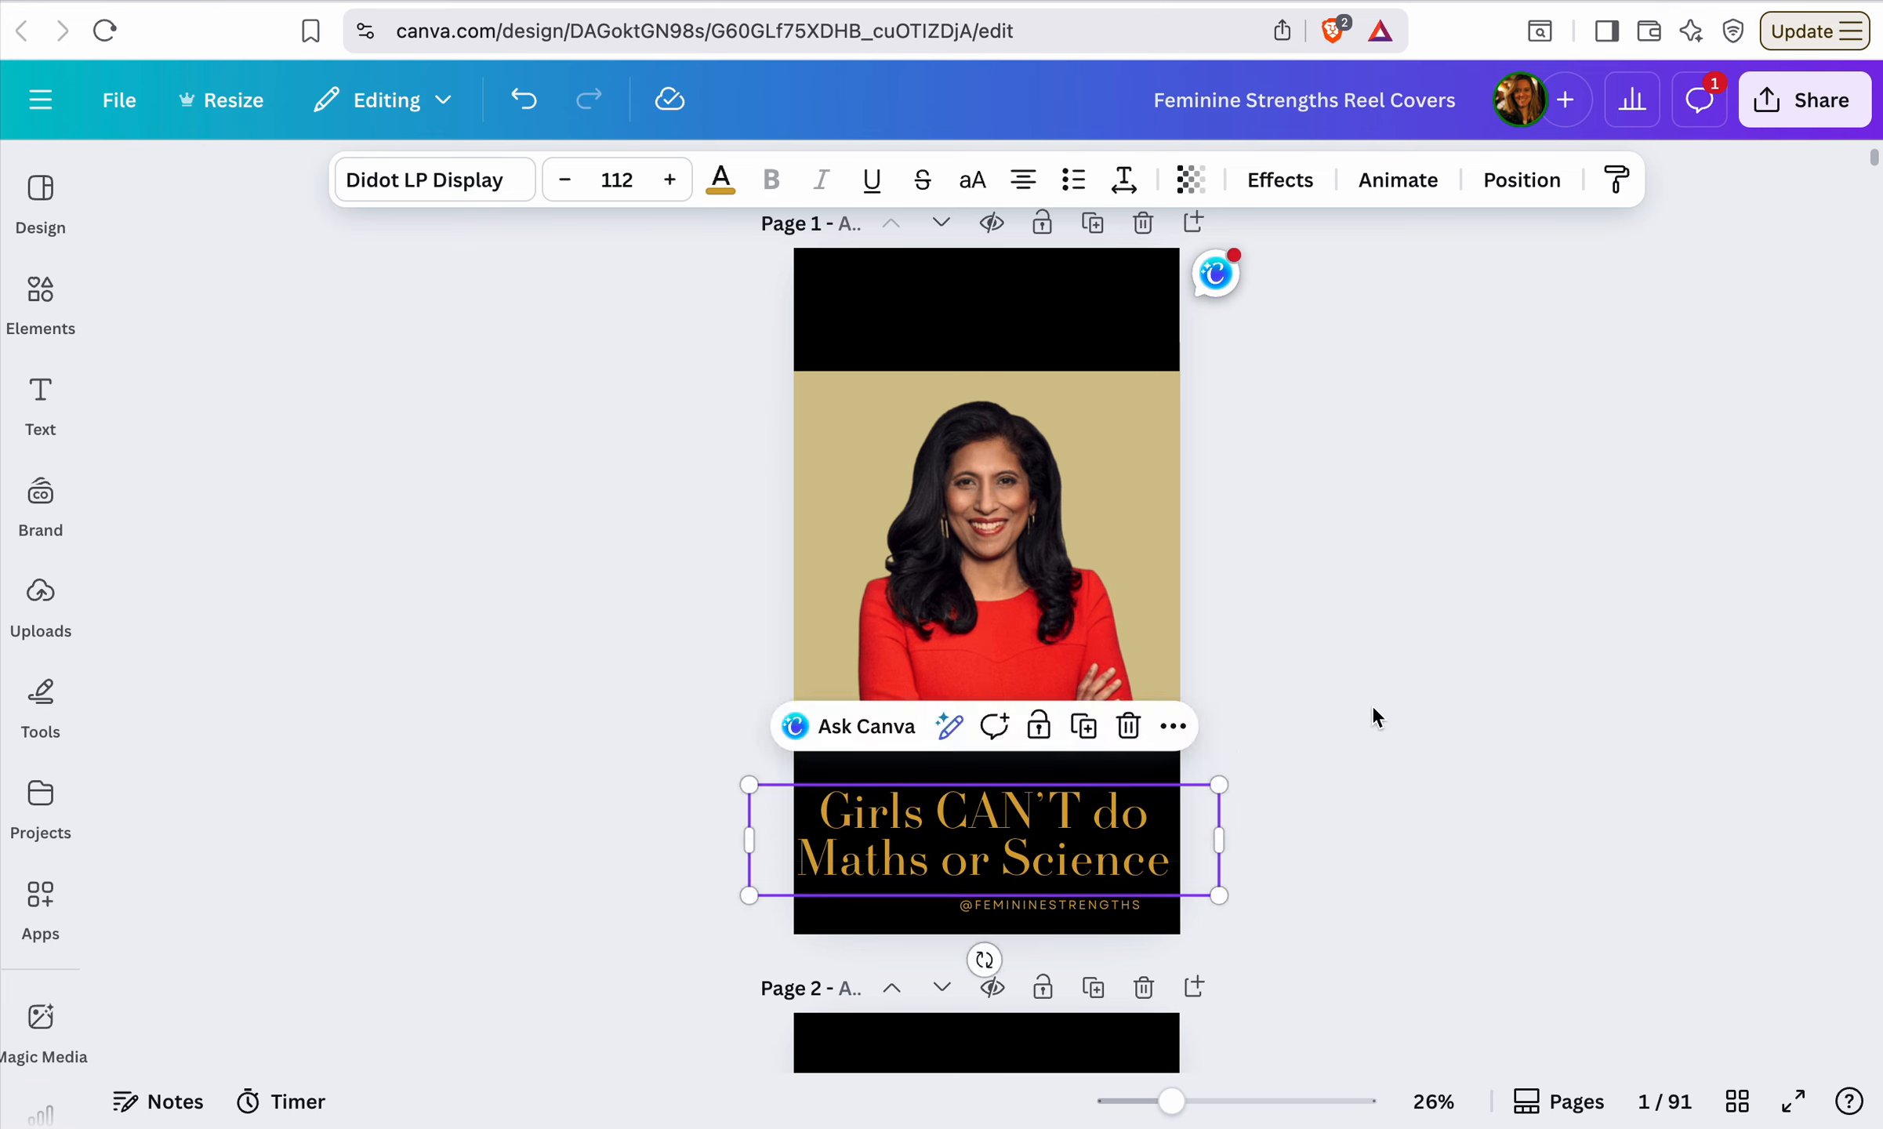
{"action": "left_click", "coordinate": [1373, 704]}
Nudge the title slightly to the right so it is centred horizontally on the page
{"action": "left_click", "coordinate": [1157, 859]}
{"action": "key", "text": "Right"}
{"action": "key", "text": "Right"}
{"action": "key", "text": "Right"}
{"action": "key", "text": "Right"}
{"action": "key", "text": "Right"}
{"action": "key", "text": "Right"}
{"action": "key", "text": "Right"}
{"action": "key", "text": "Right"}
{"action": "key", "text": "Right"}
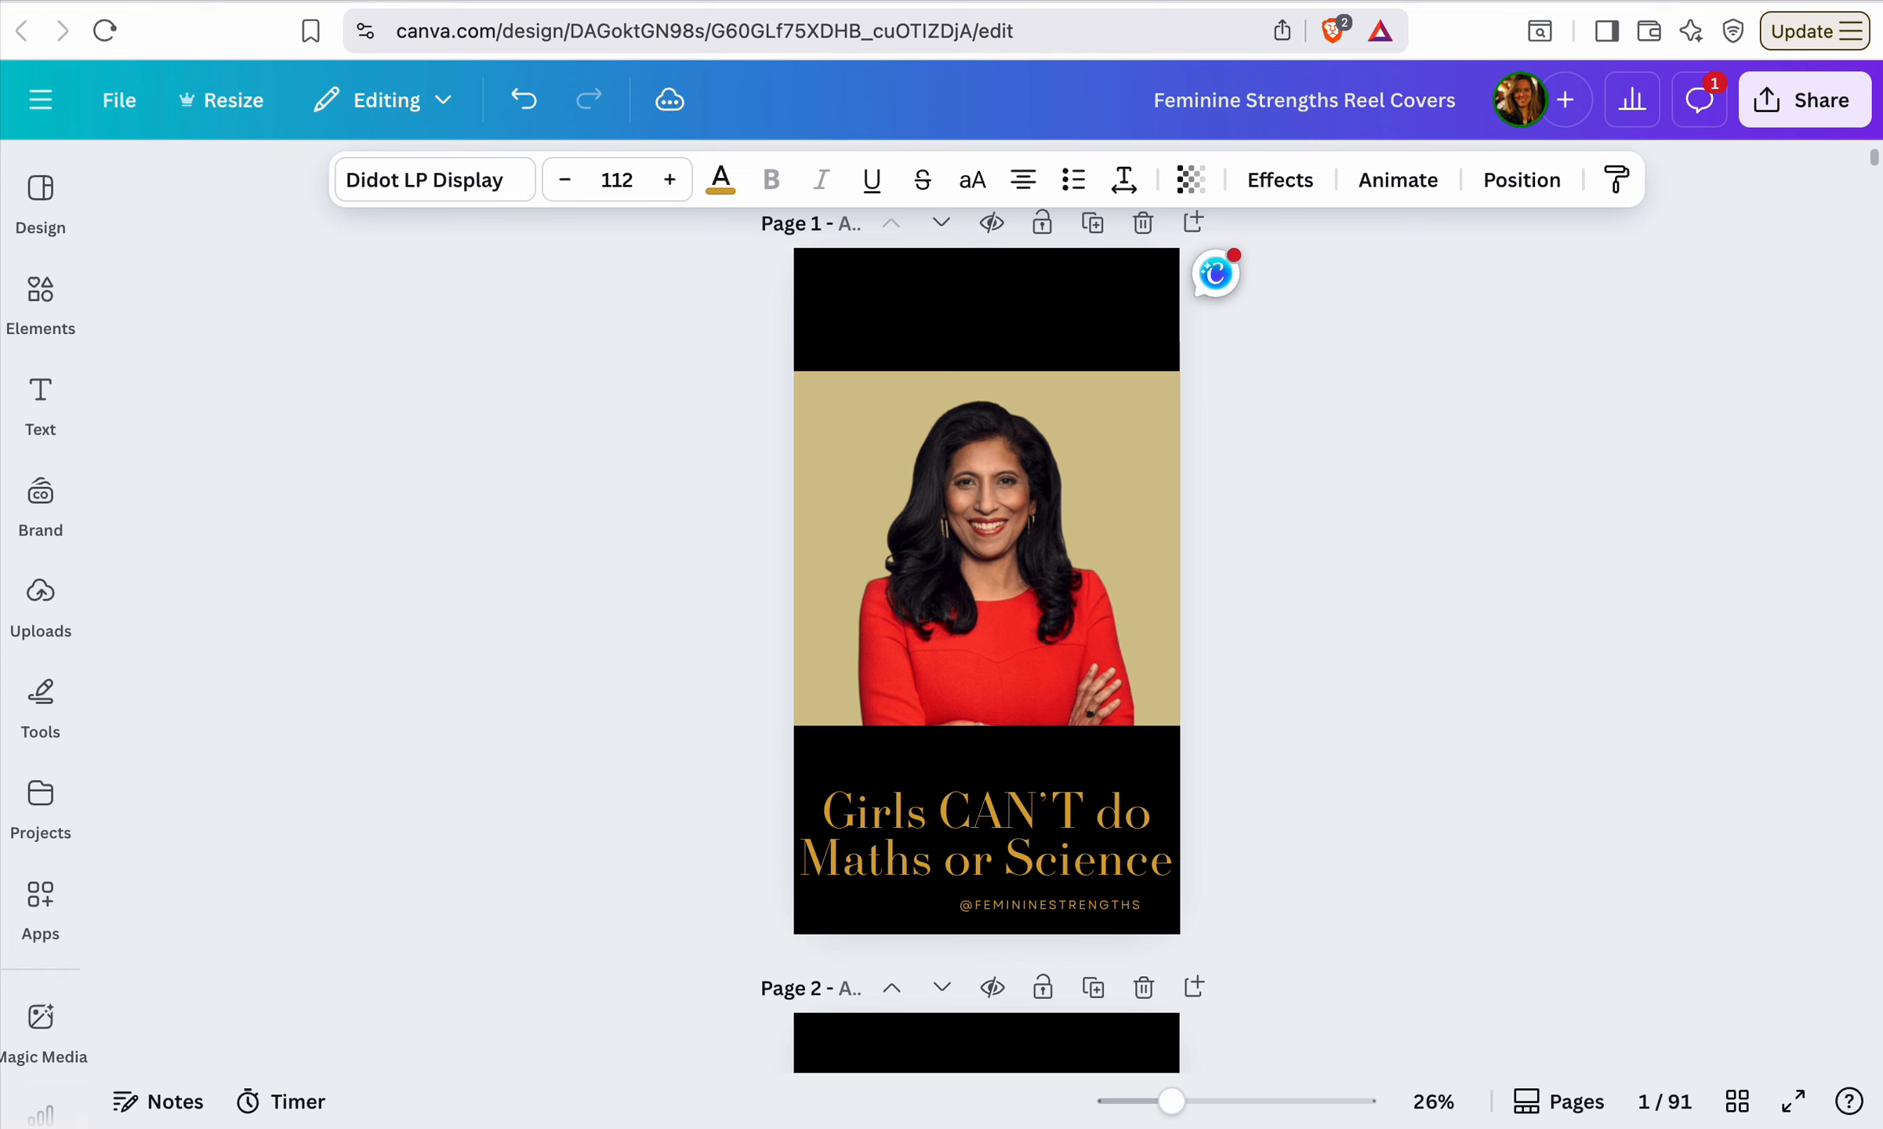
{"action": "left_click", "coordinate": [1449, 650]}
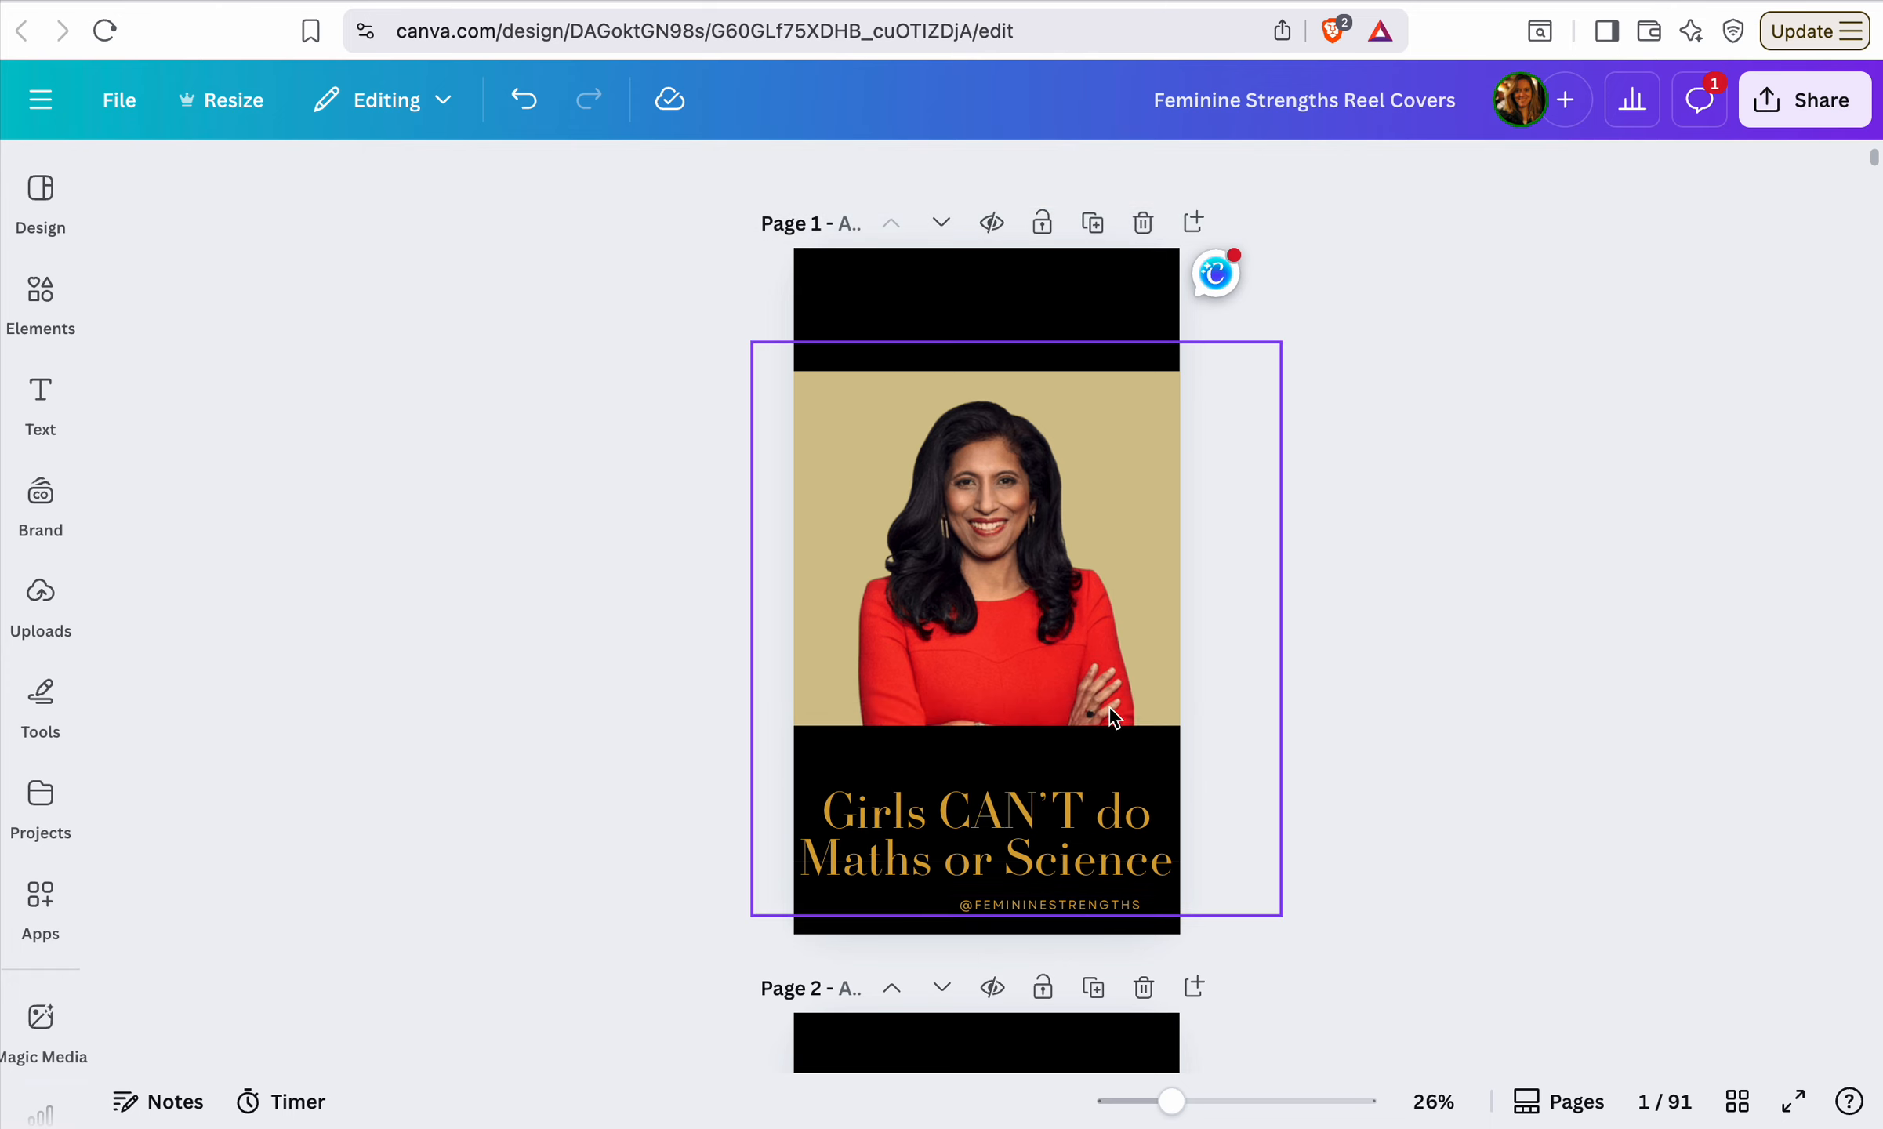
Shorten the black band from above so its upper edge lies just over the title, uncovering the crossed arms
{"action": "left_click", "coordinate": [1006, 741]}
{"action": "left_click_drag", "start_coordinate": [984, 726], "coordinate": [984, 776]}
{"action": "left_click", "coordinate": [1340, 692]}
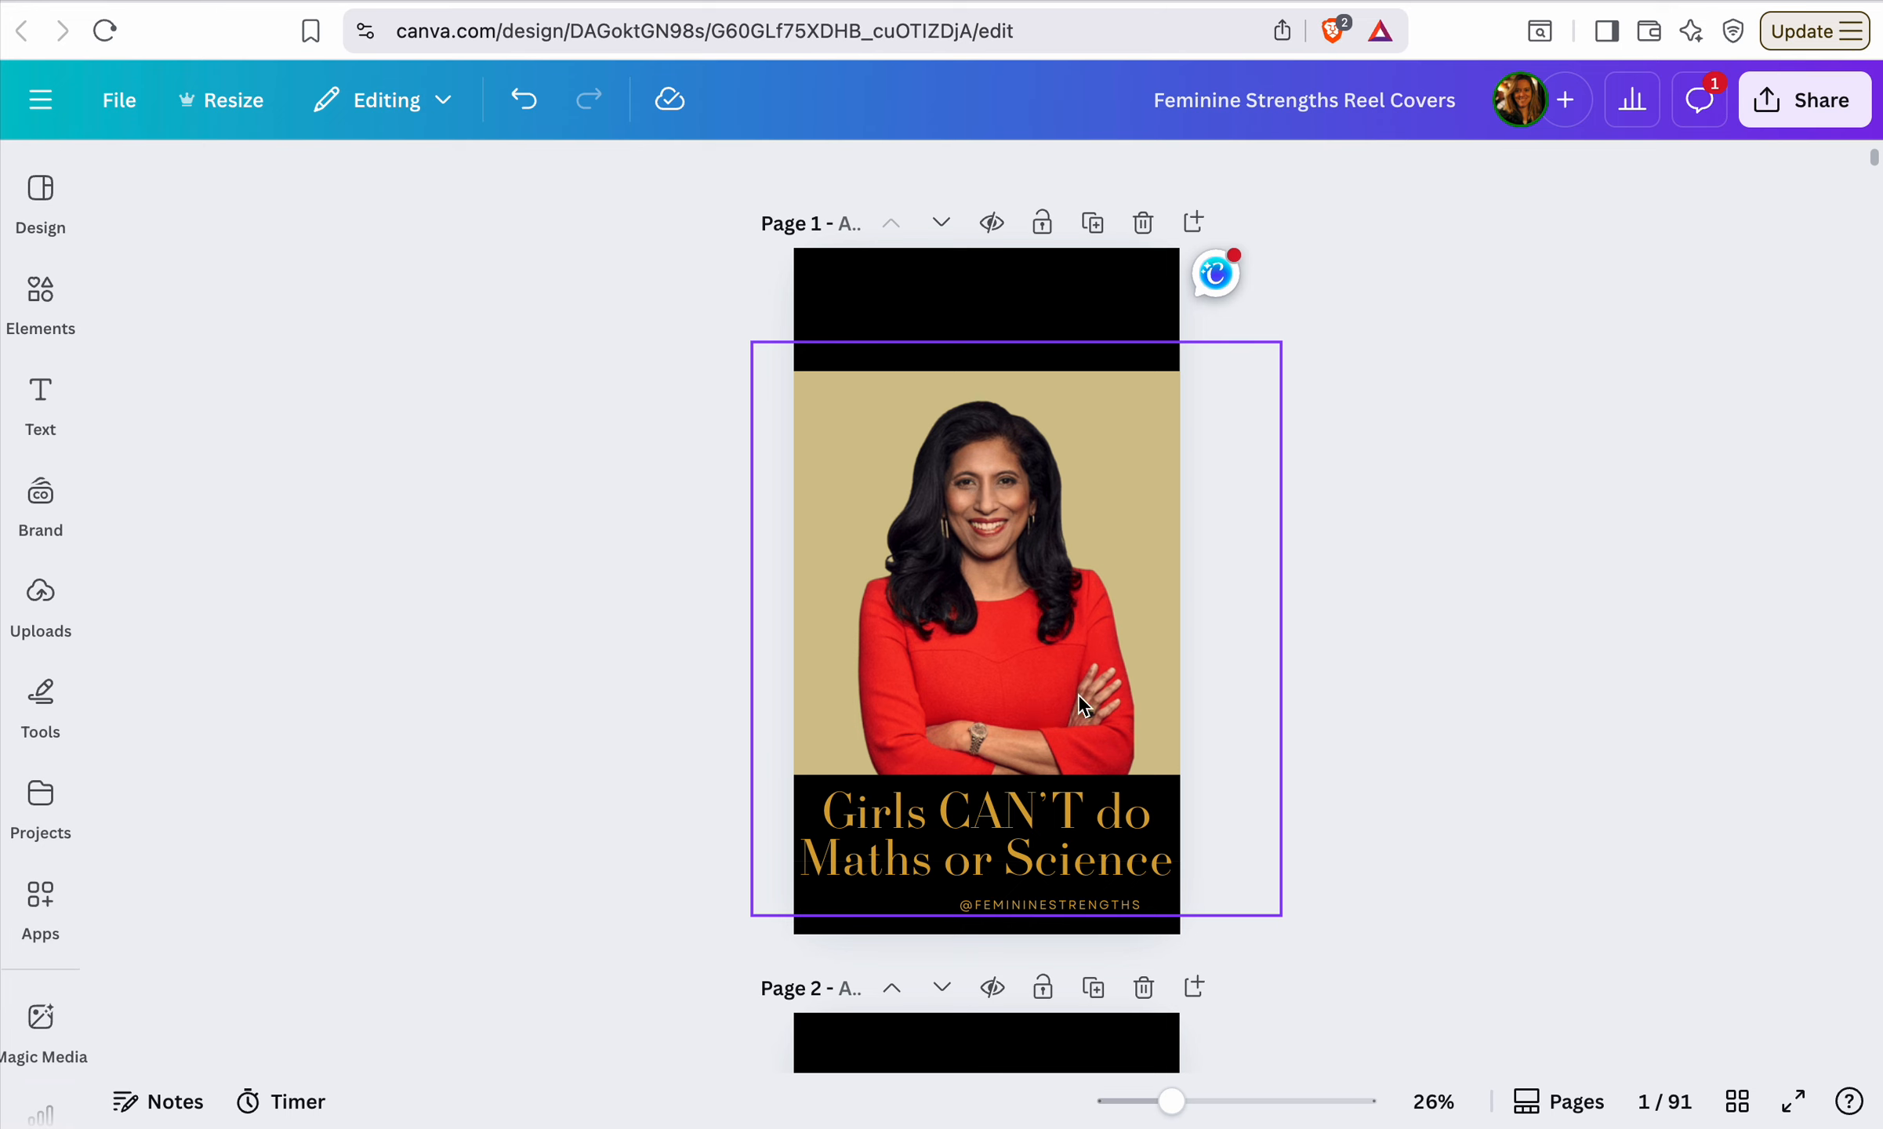
Nudge the title slightly lower within the black band
{"action": "left_click", "coordinate": [1145, 793]}
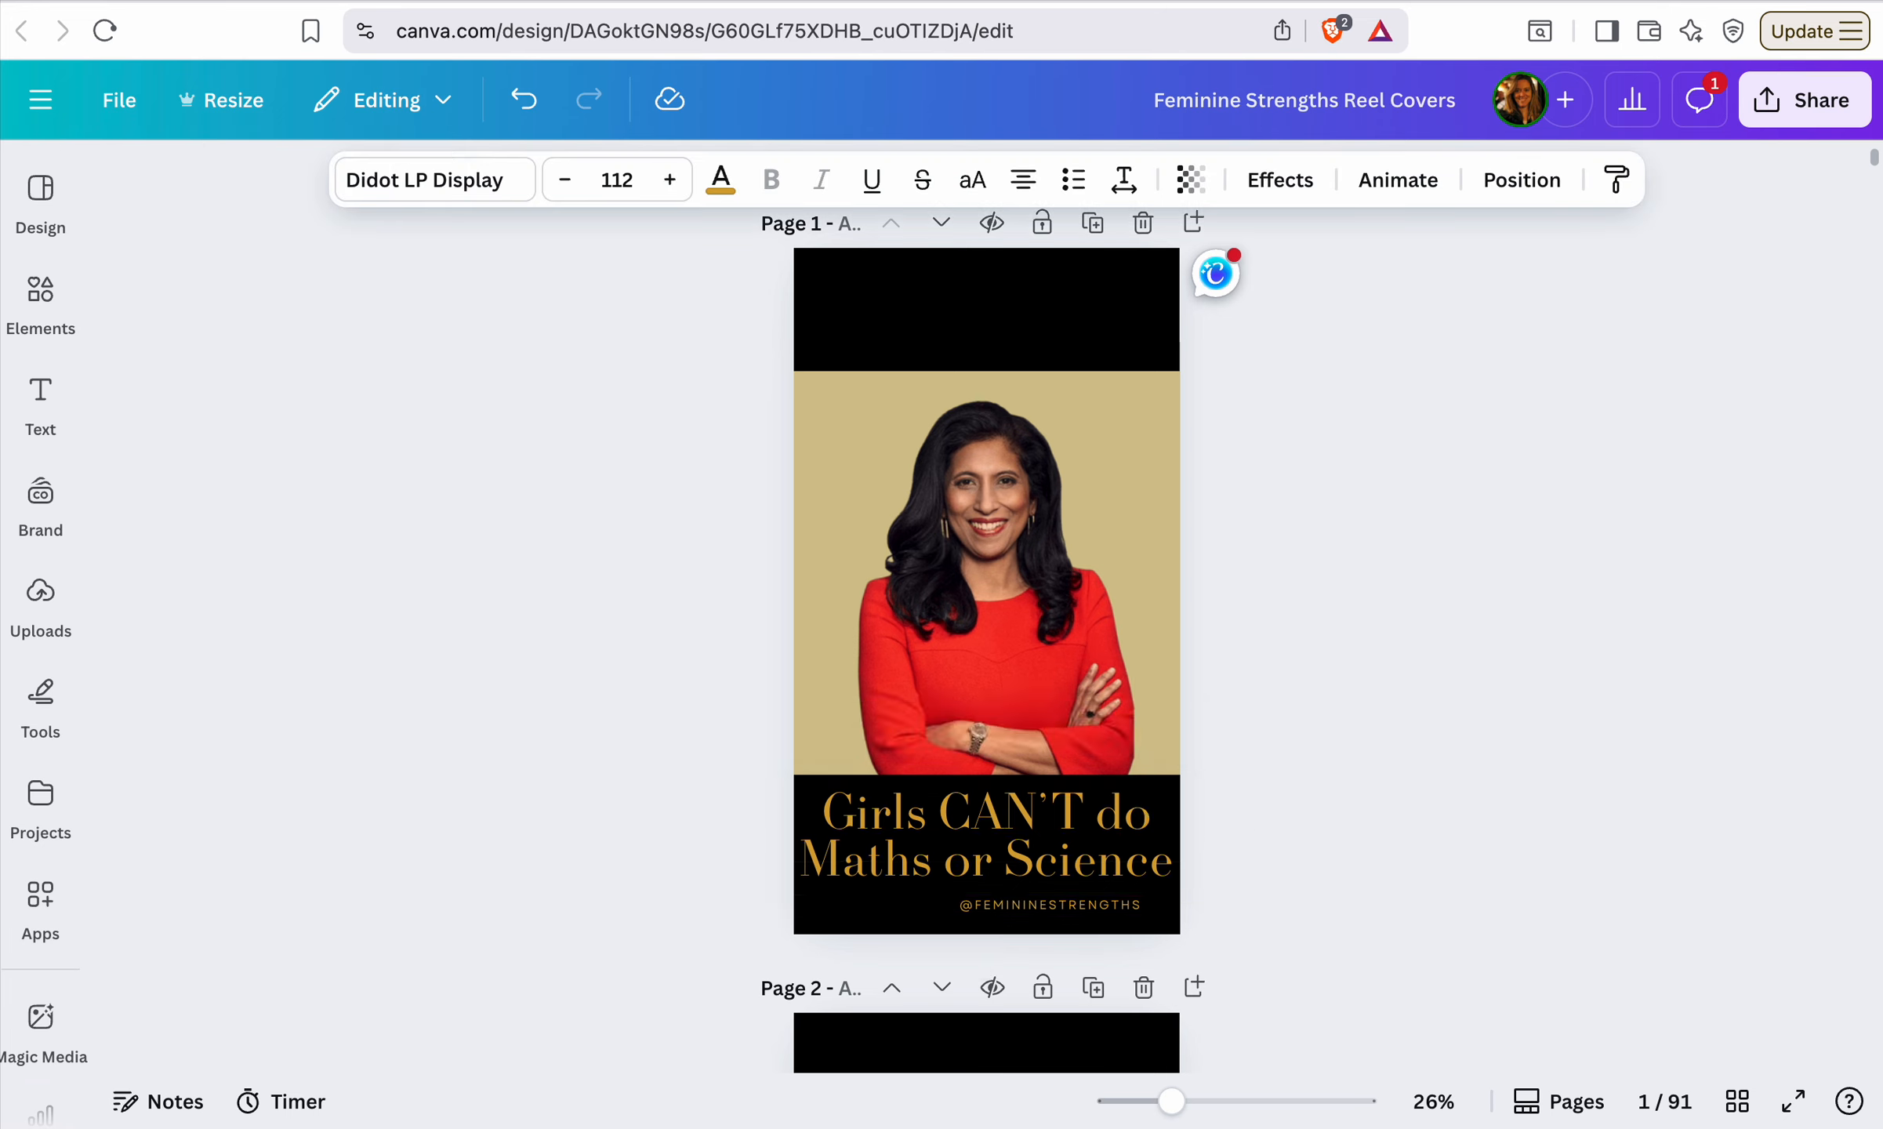
{"action": "key", "text": "Down"}
{"action": "key", "text": "Down"}
{"action": "key", "text": "Down"}
{"action": "key", "text": "Down"}
{"action": "key", "text": "Down"}
{"action": "key", "text": "Down"}
{"action": "key", "text": "Down"}
{"action": "key", "text": "Down"}
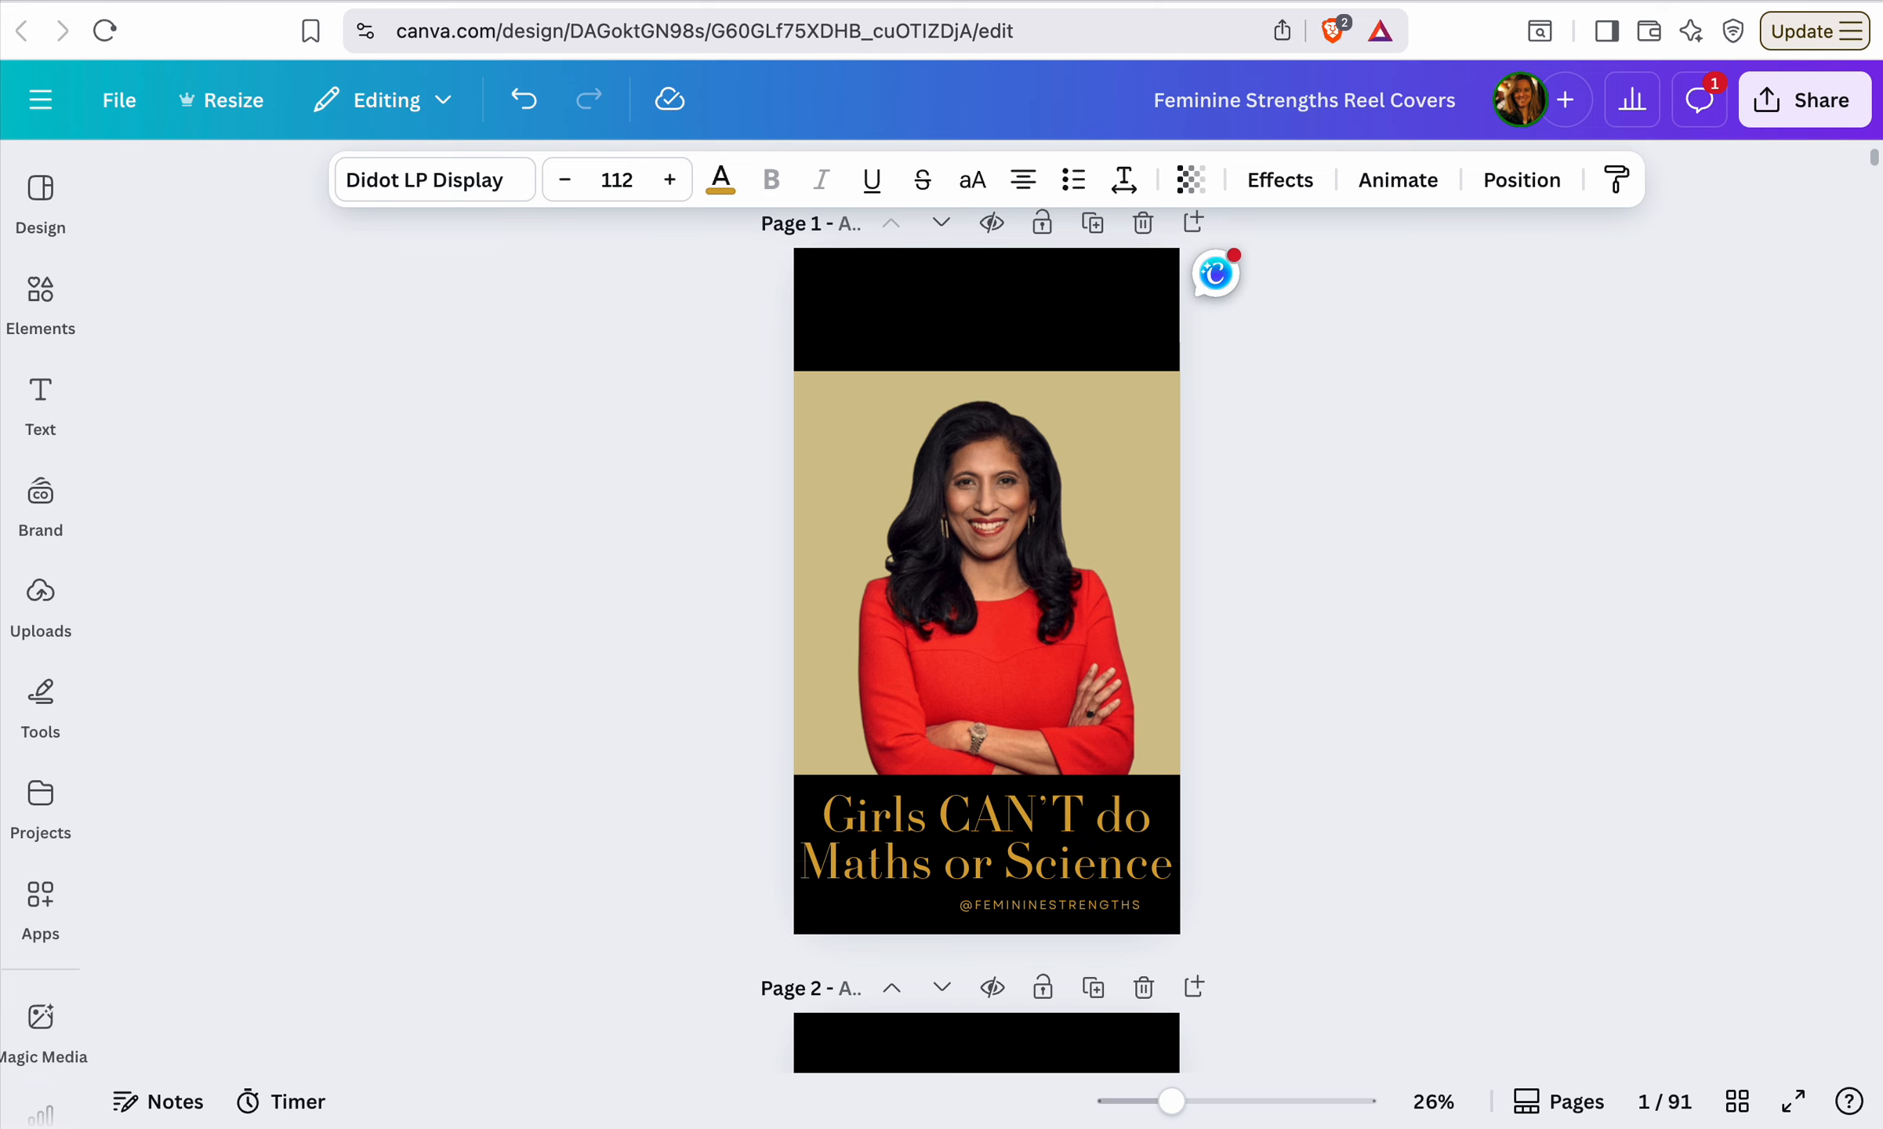
{"action": "left_click", "coordinate": [1452, 791]}
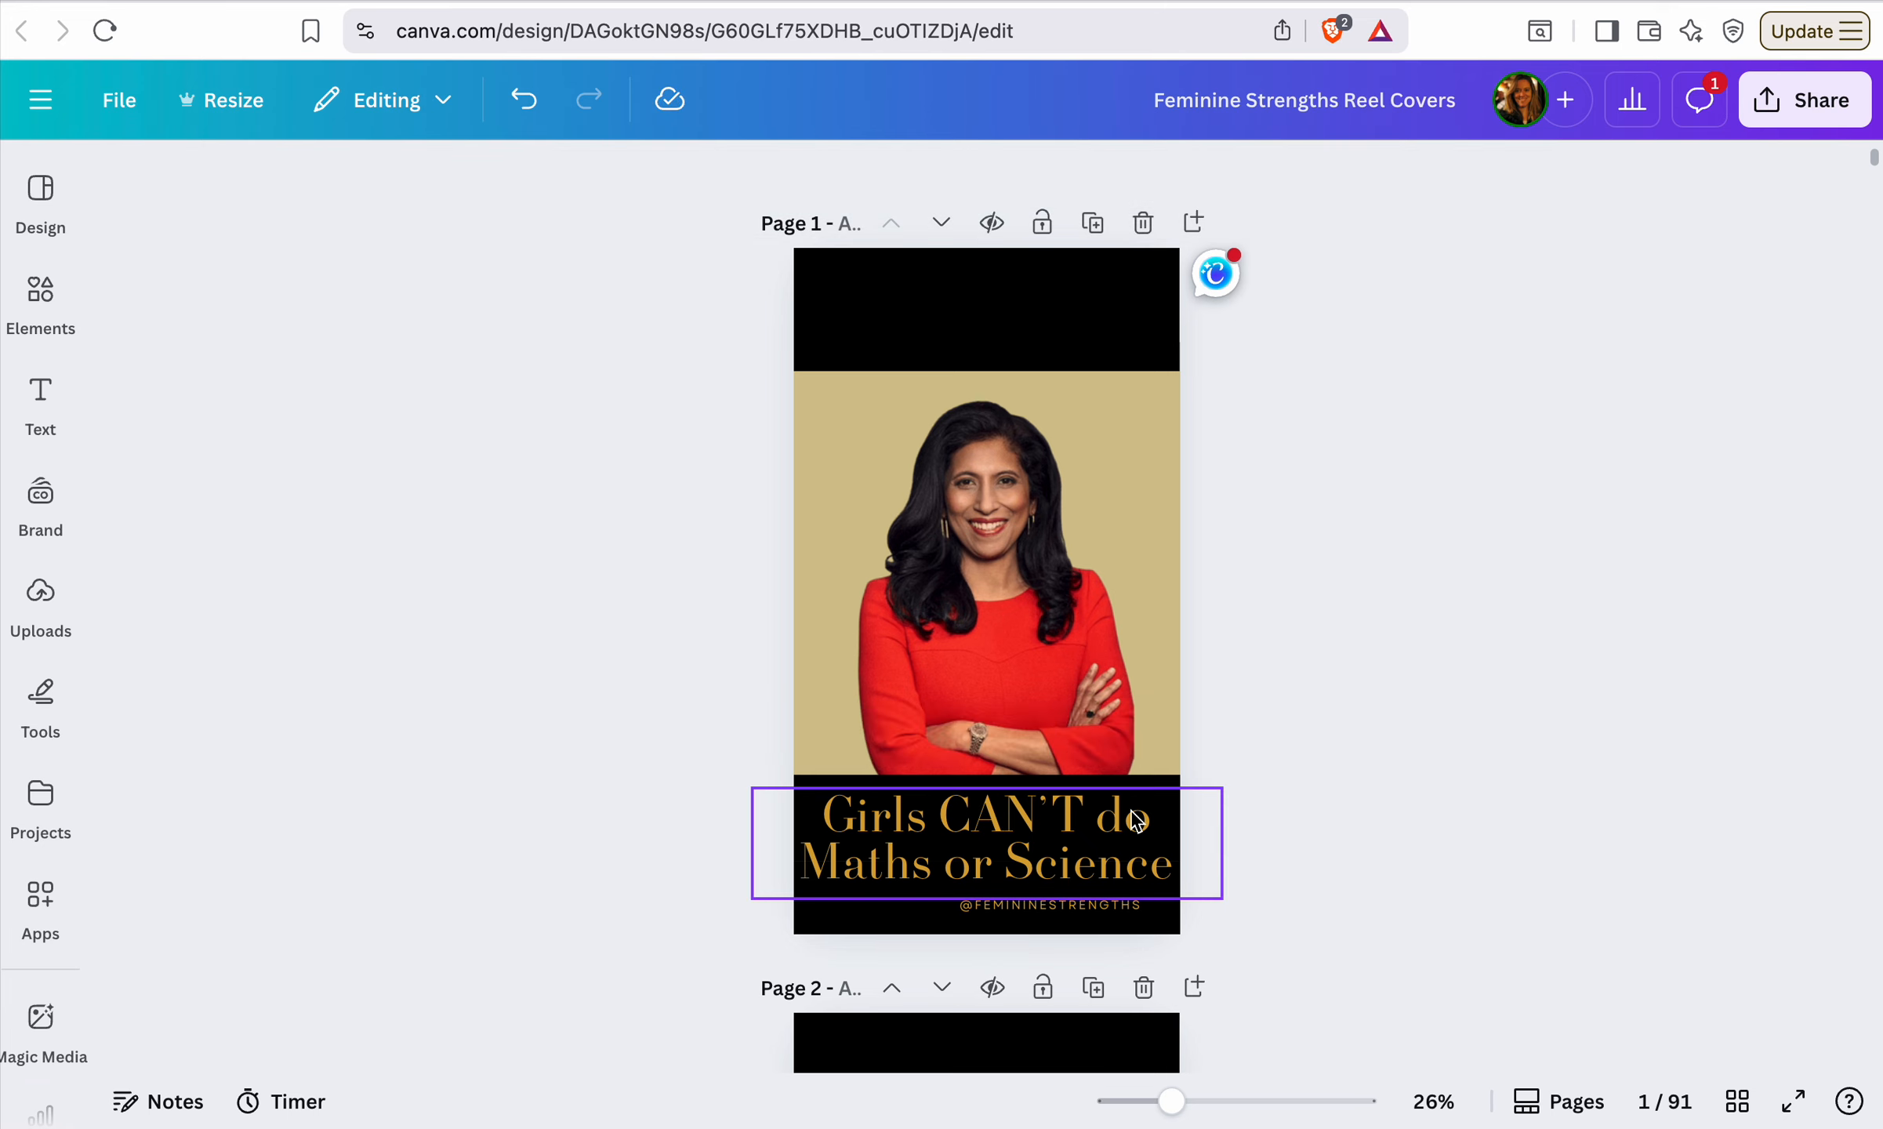
{"action": "left_click", "coordinate": [1136, 823]}
{"action": "key", "text": "Down"}
{"action": "key", "text": "Down"}
{"action": "key", "text": "Down"}
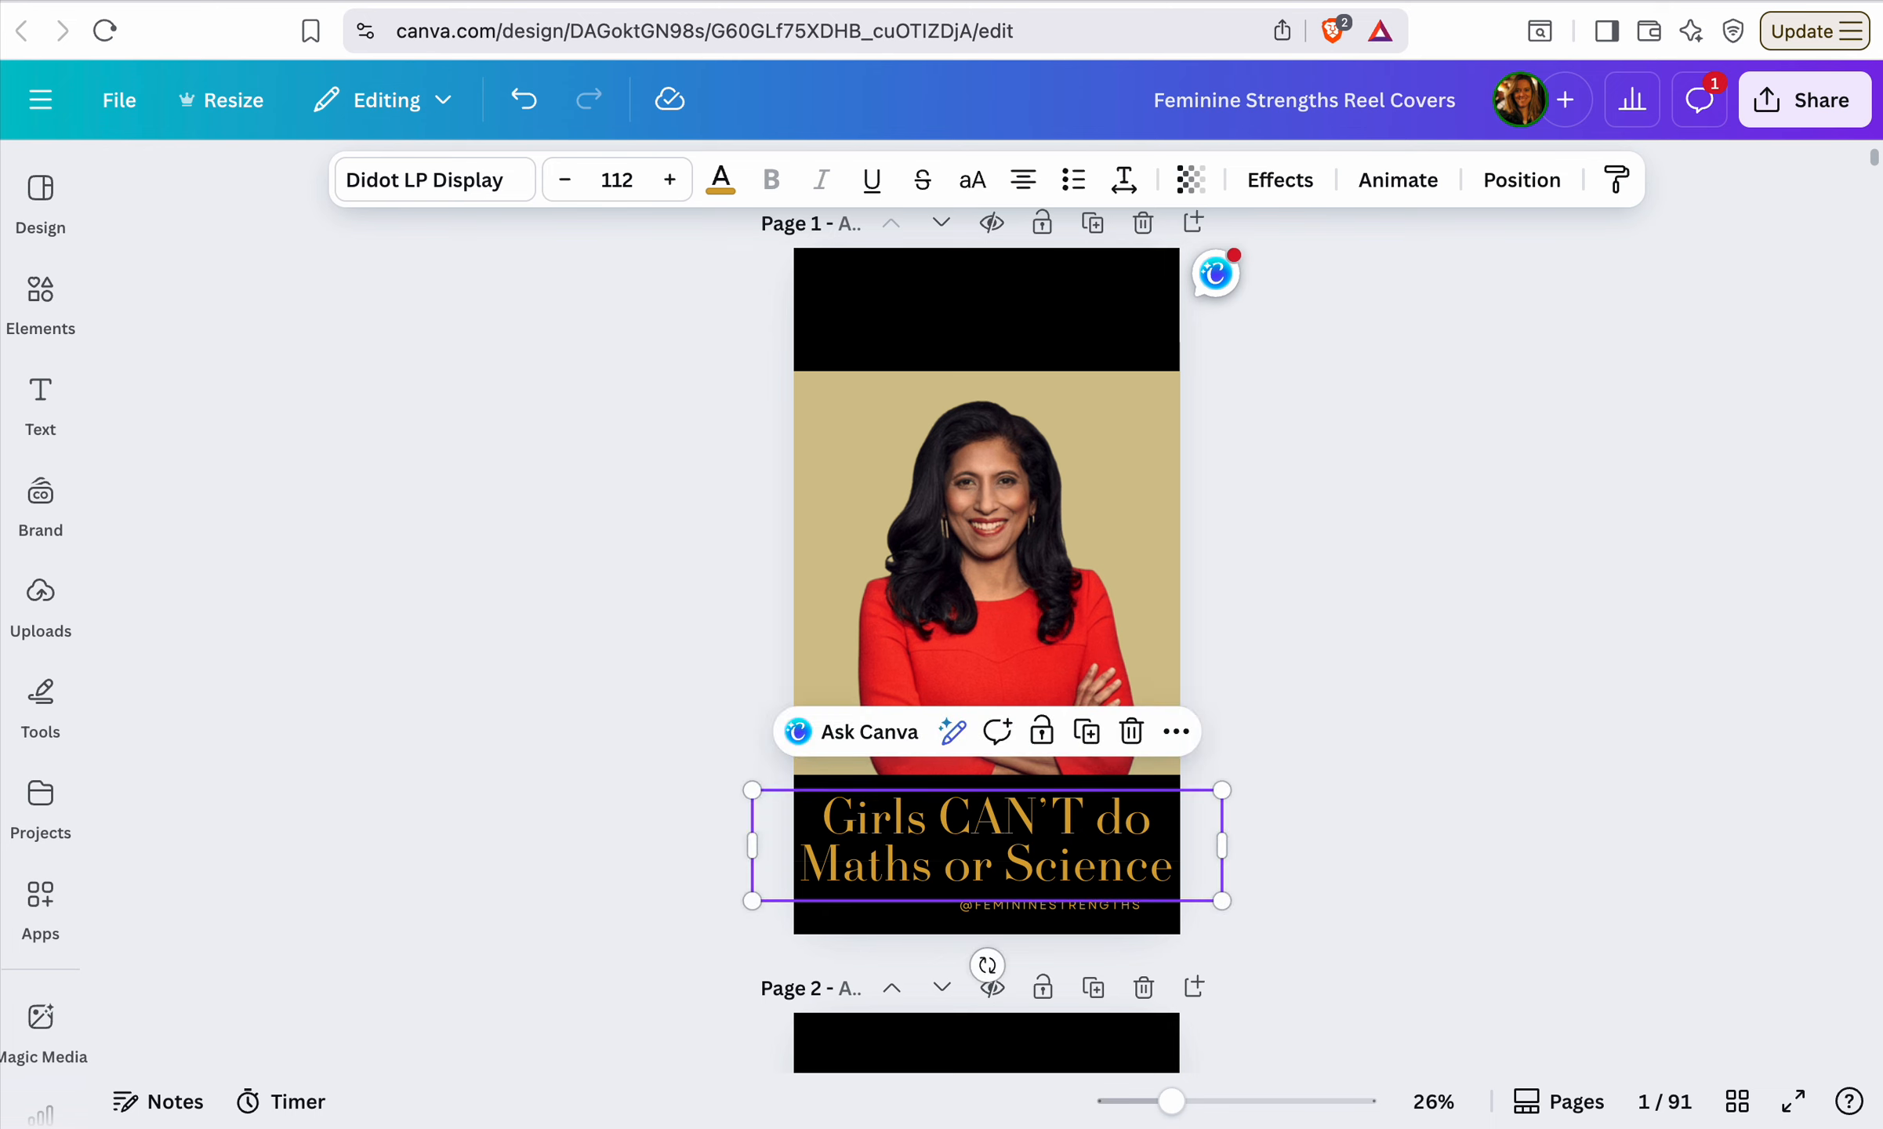
{"action": "key", "text": "Down"}
{"action": "key", "text": "Down"}
{"action": "key", "text": "Down"}
{"action": "key", "text": "Down"}
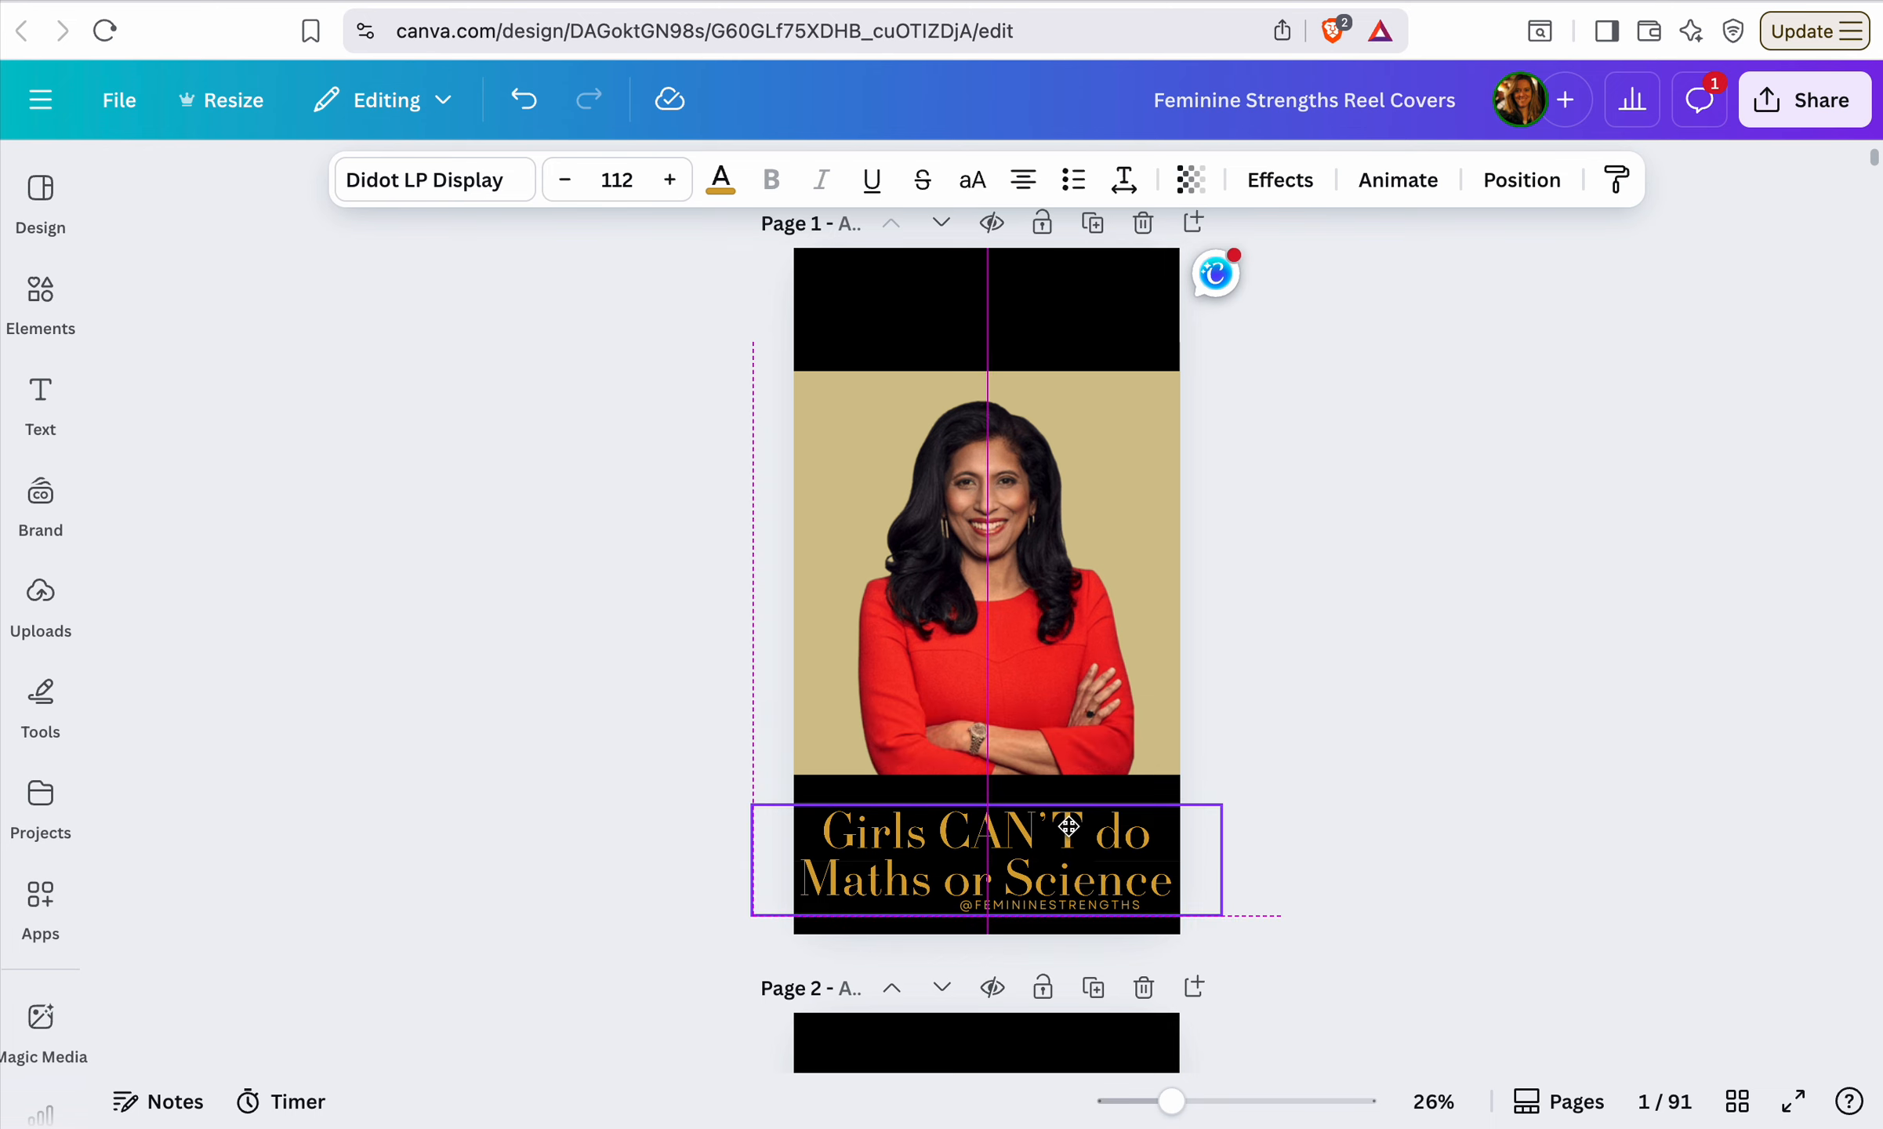
{"action": "key", "text": "Up"}
{"action": "key", "text": "Up"}
{"action": "key", "text": "Up"}
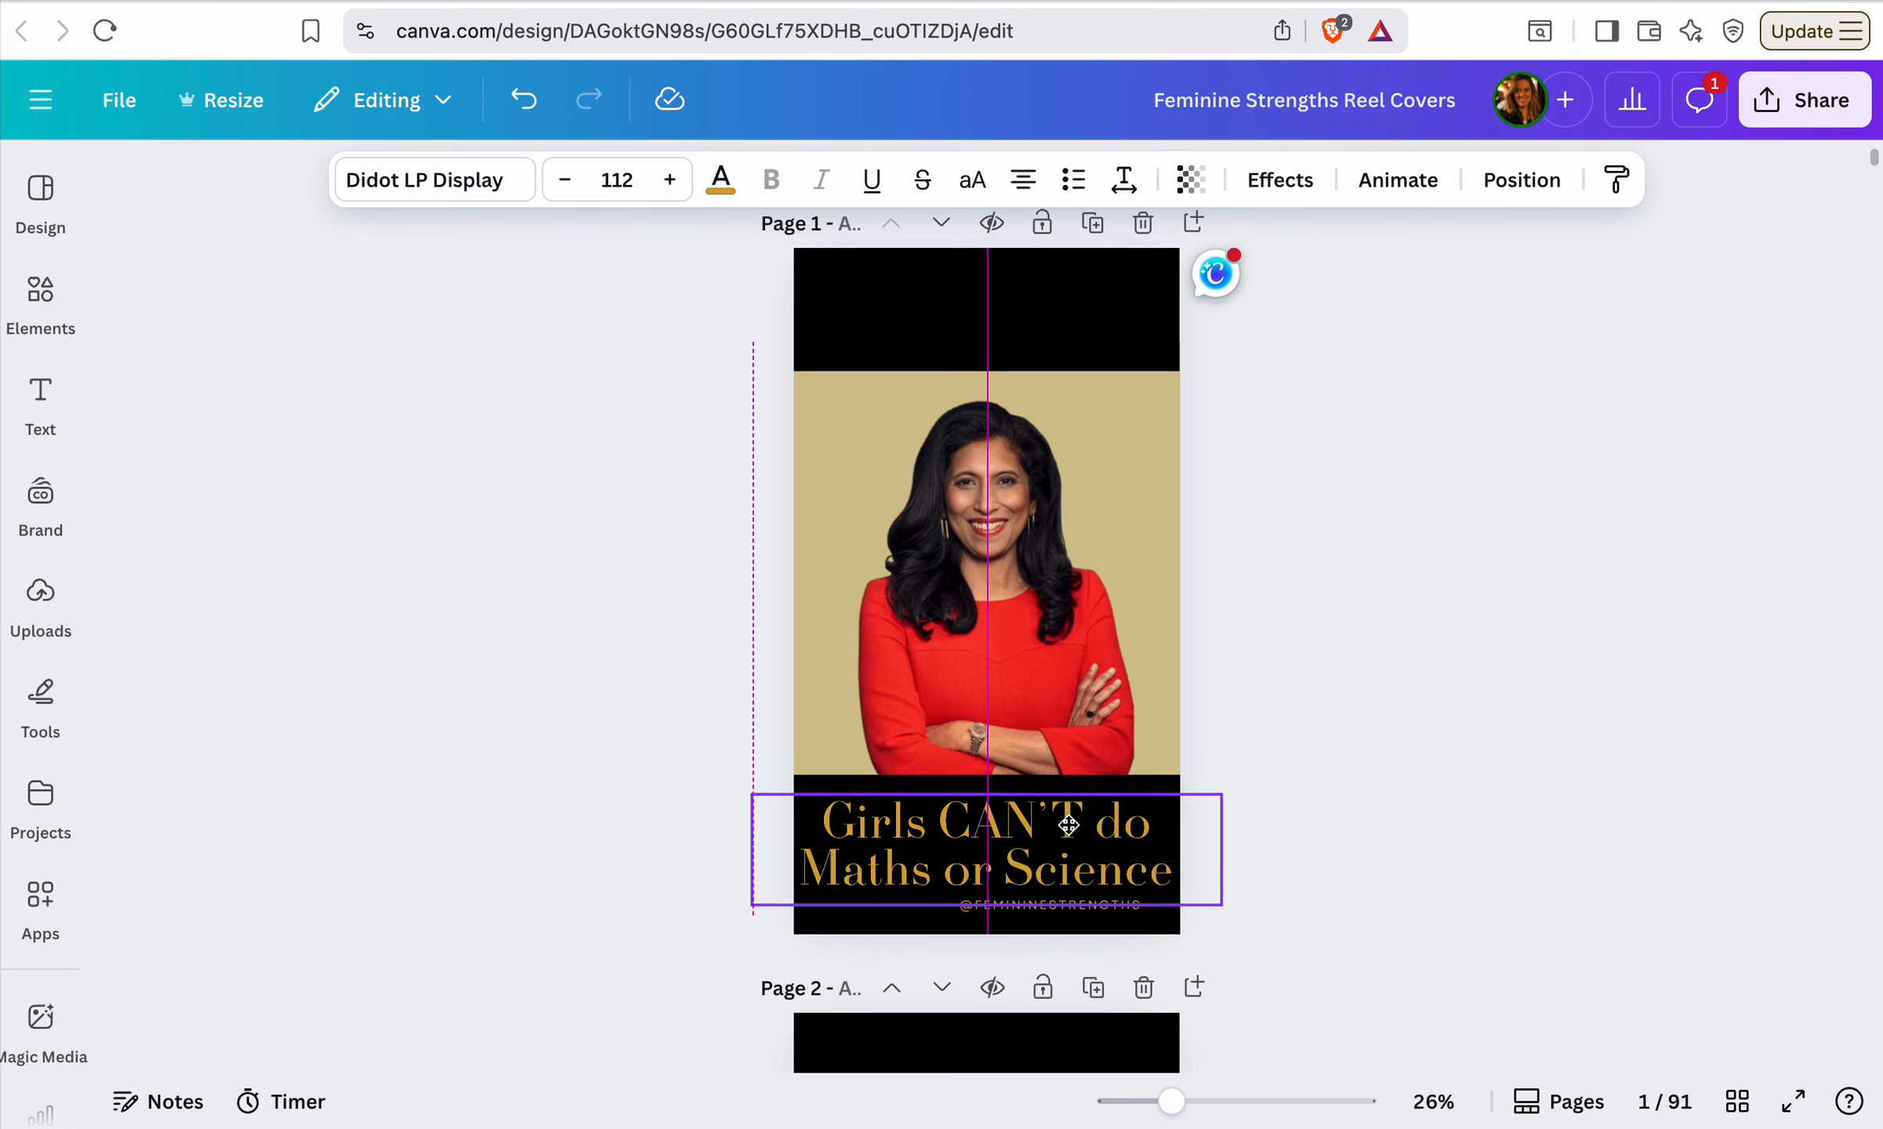
{"action": "left_click", "coordinate": [1328, 803]}
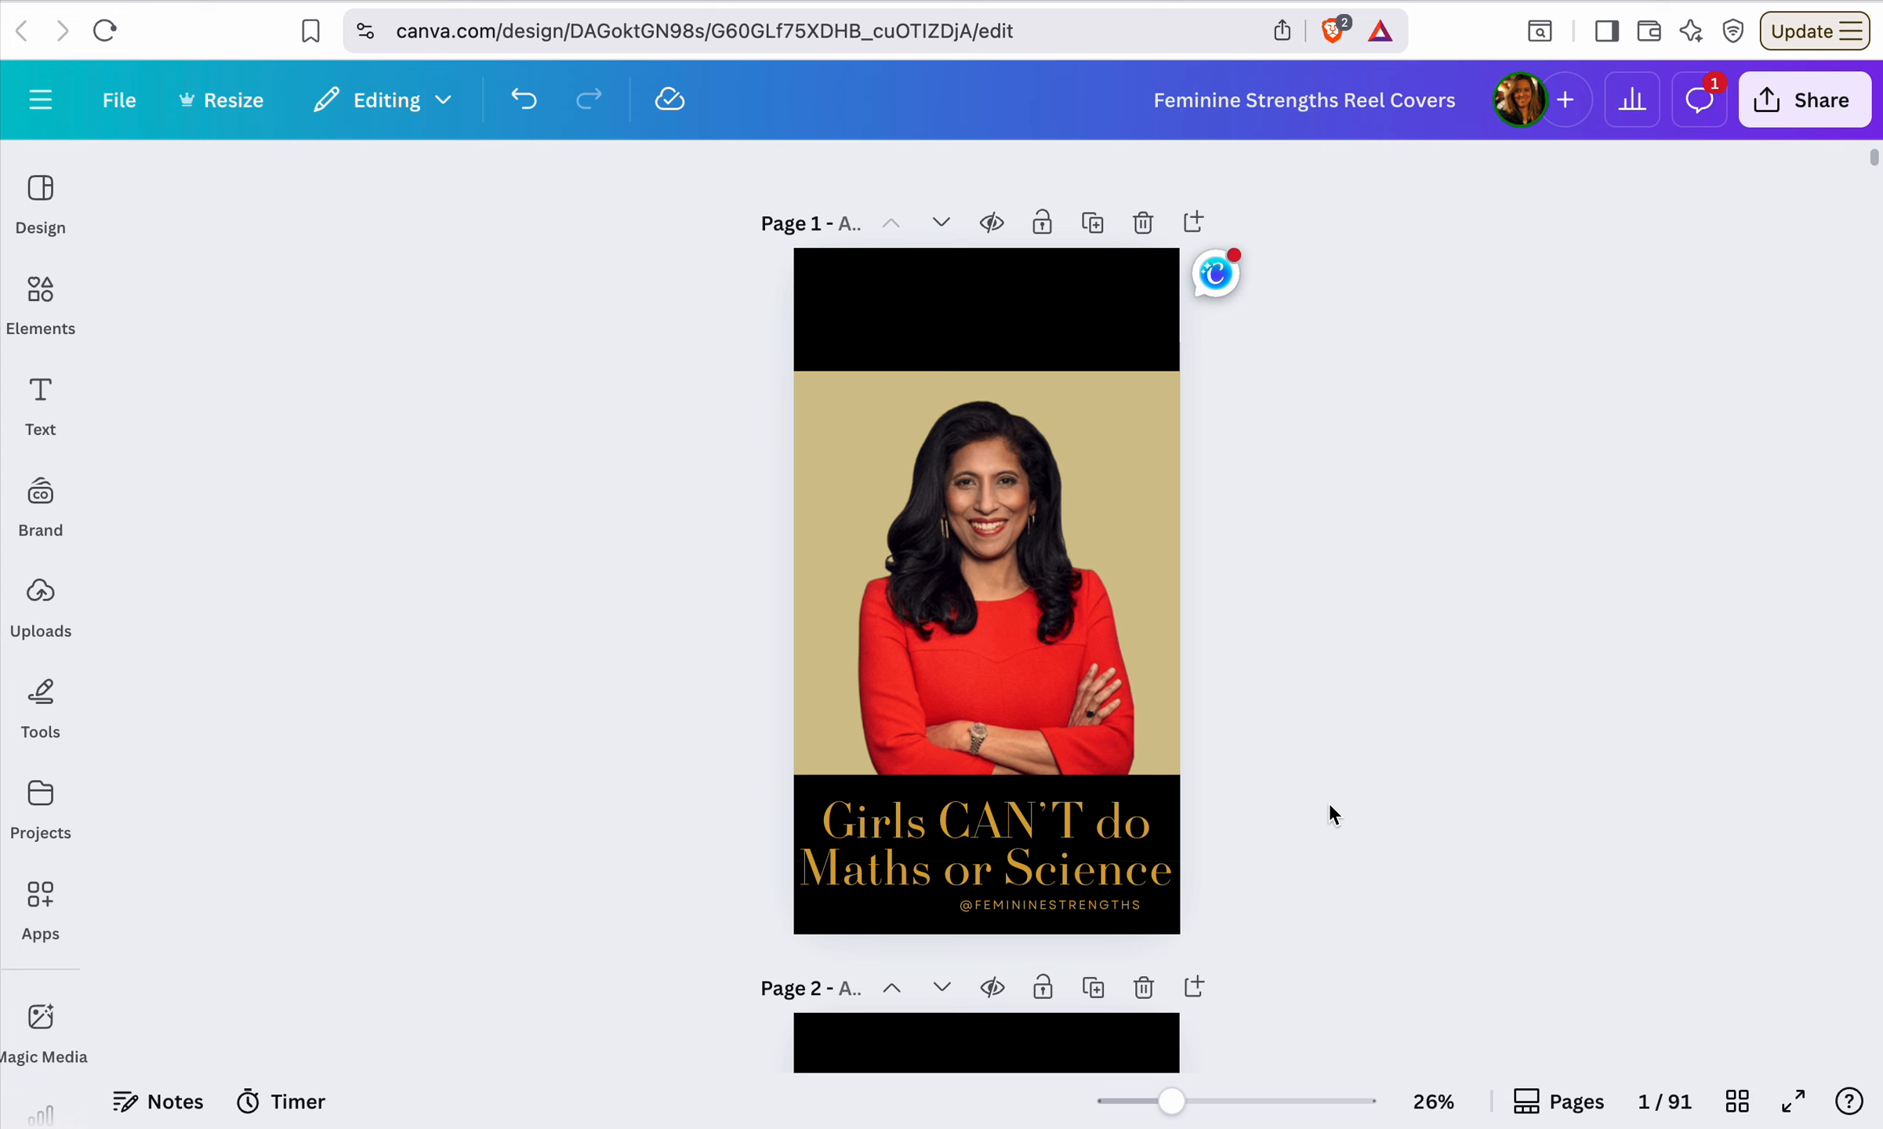
Lower the upper edge of the black band again until it sits tight against the title's first line
{"action": "left_click", "coordinate": [1149, 798]}
{"action": "left_click_drag", "start_coordinate": [990, 771], "coordinate": [991, 779]}
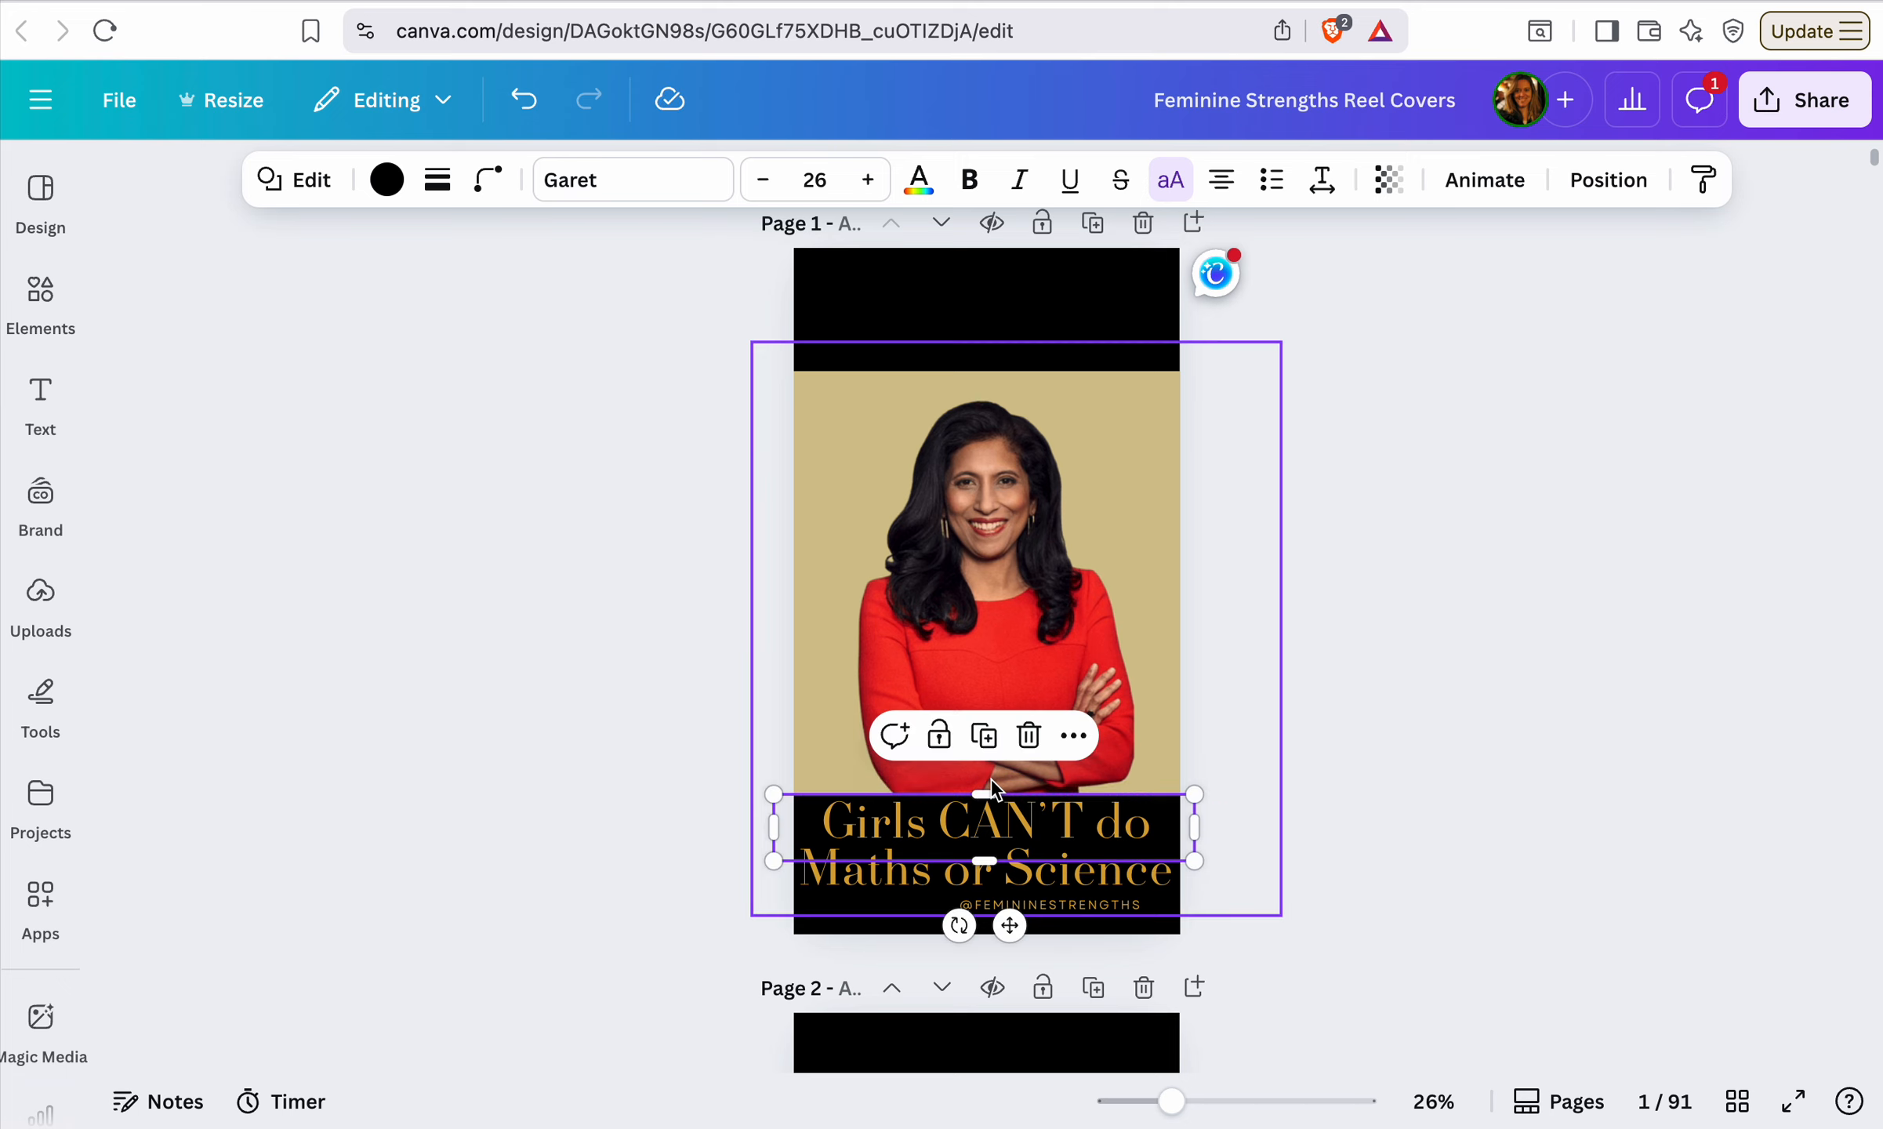
{"action": "left_click", "coordinate": [1301, 703]}
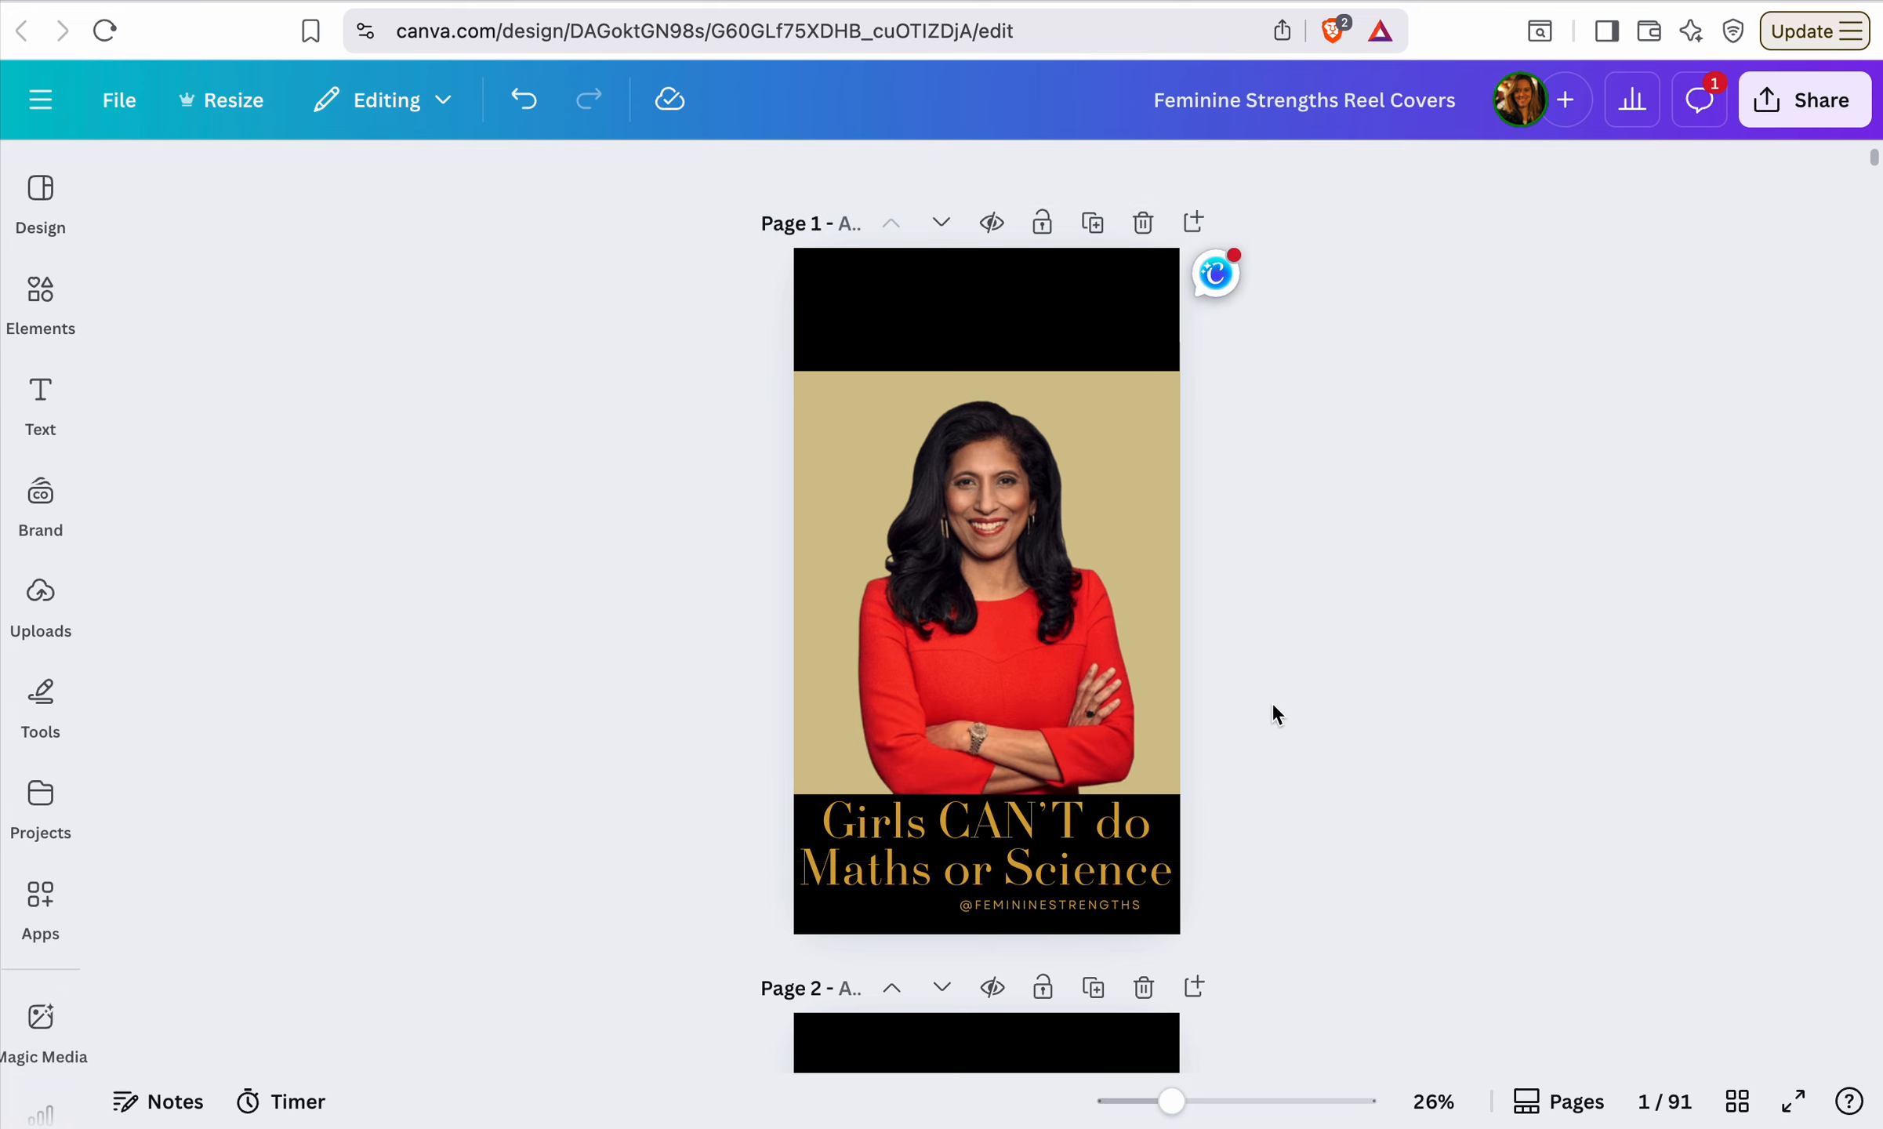
Add a recently used rectangle to page 1, spanning the page width directly above the title
{"action": "left_click", "coordinate": [50, 299]}
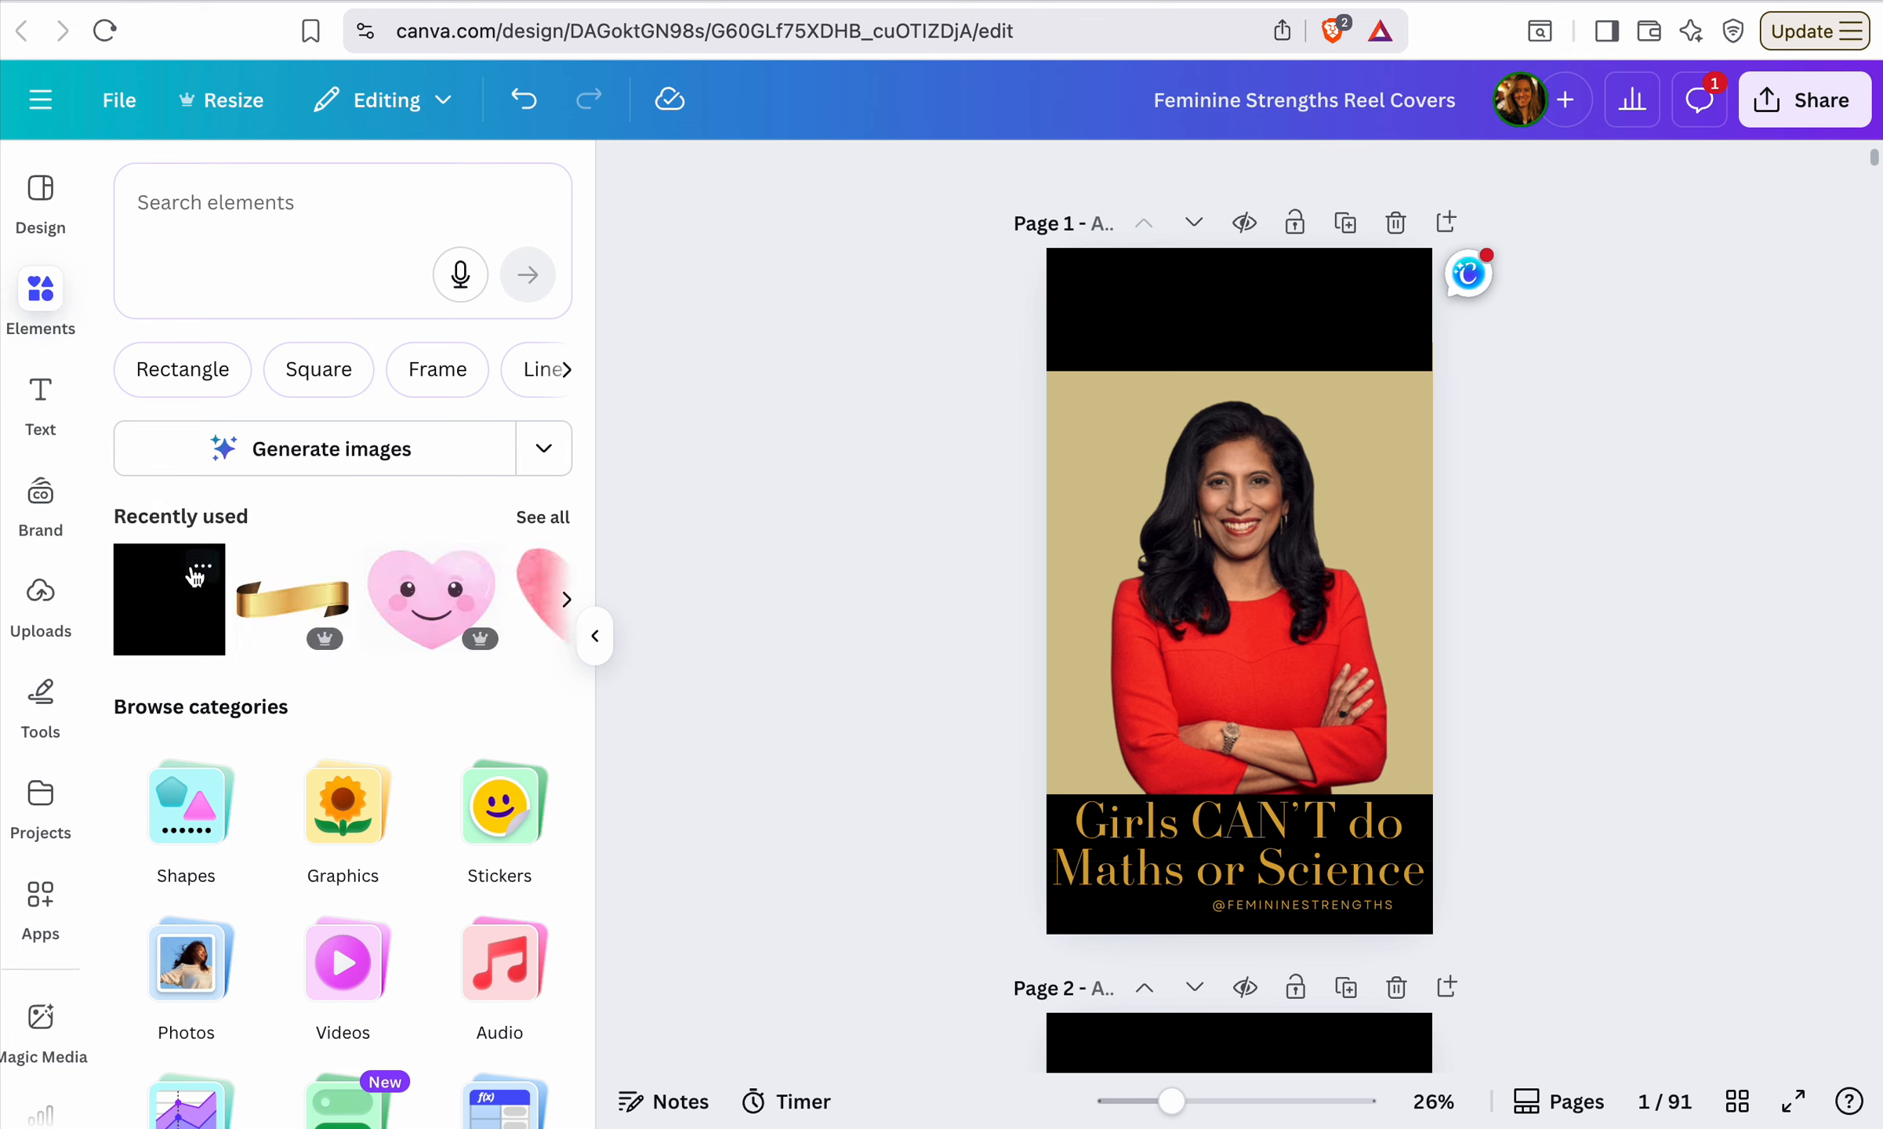
{"action": "left_click_drag", "start_coordinate": [193, 565], "coordinate": [1423, 733]}
{"action": "double_click", "coordinate": [1121, 735]}
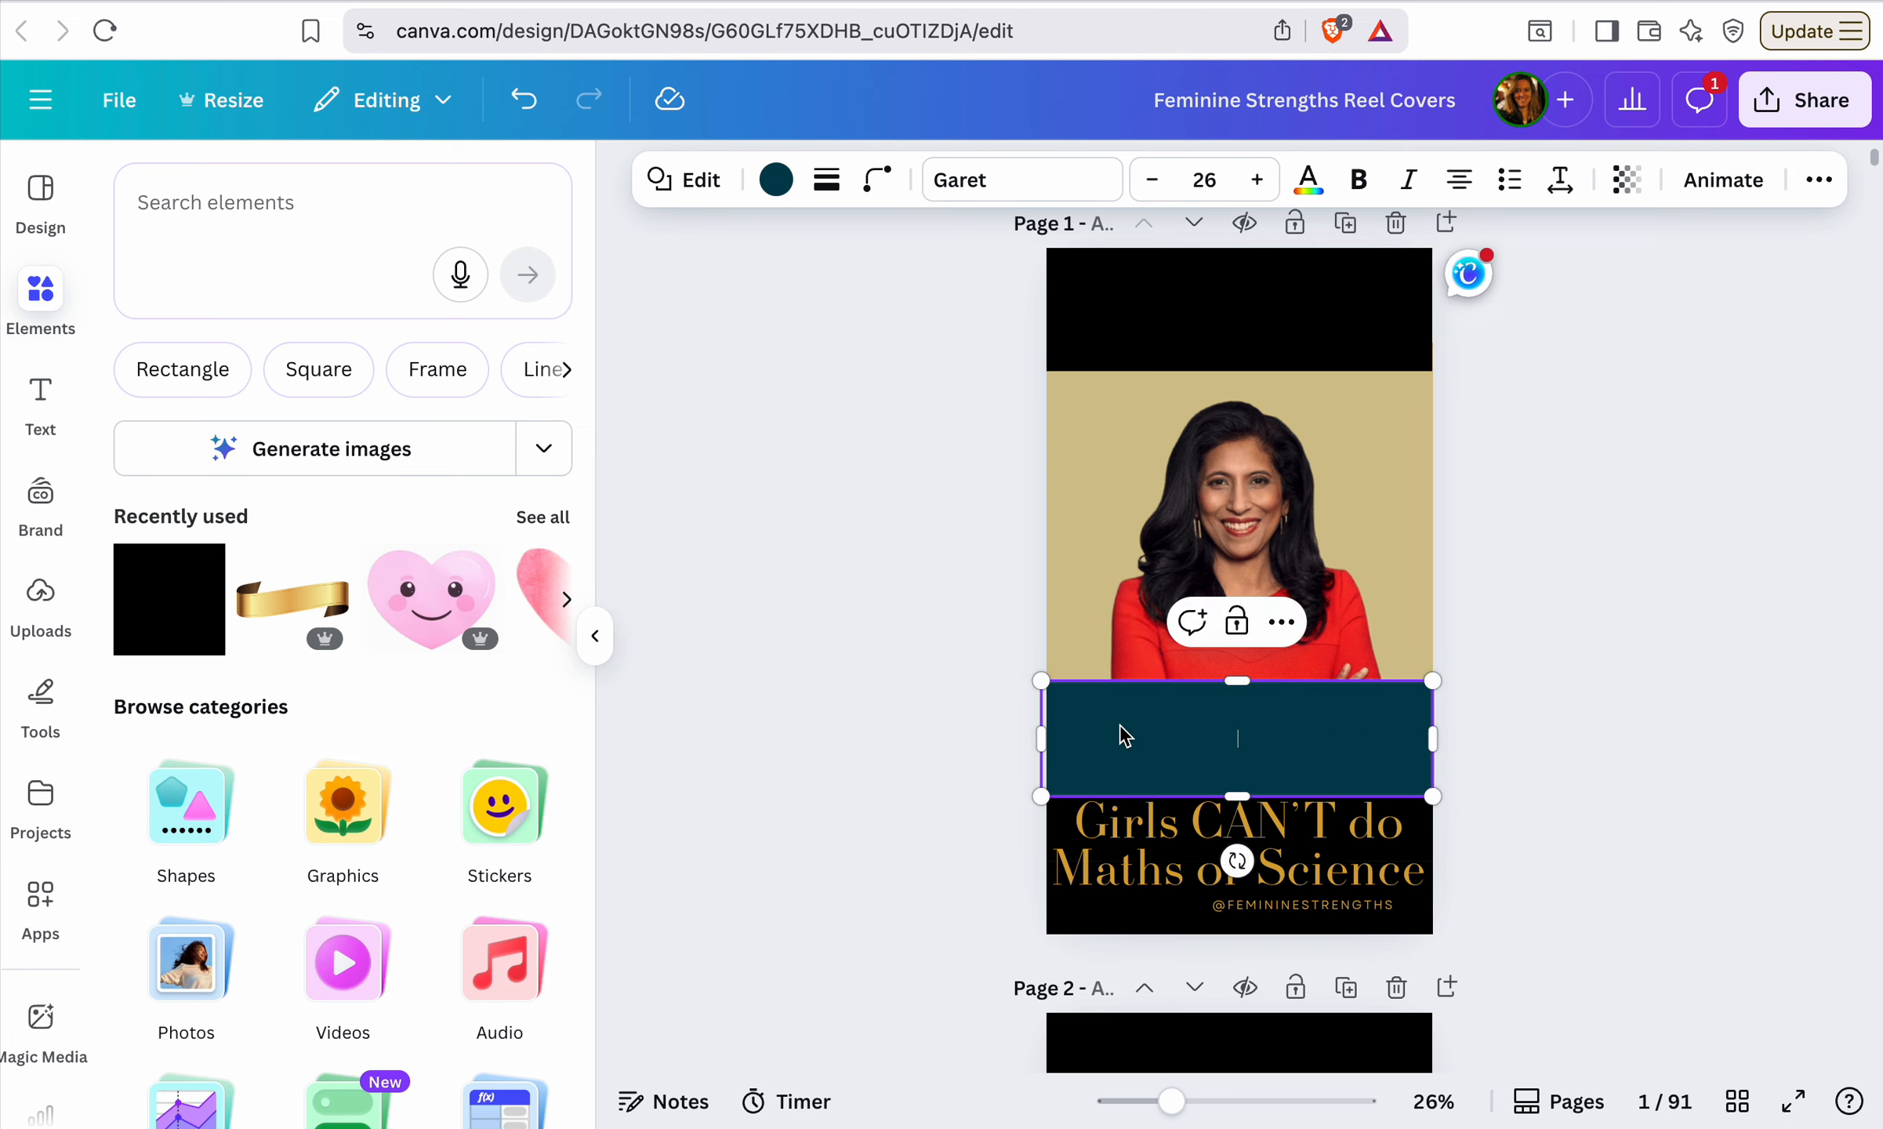
Fill the new rectangle with the default black-to-white gradient
{"action": "left_click", "coordinate": [776, 182]}
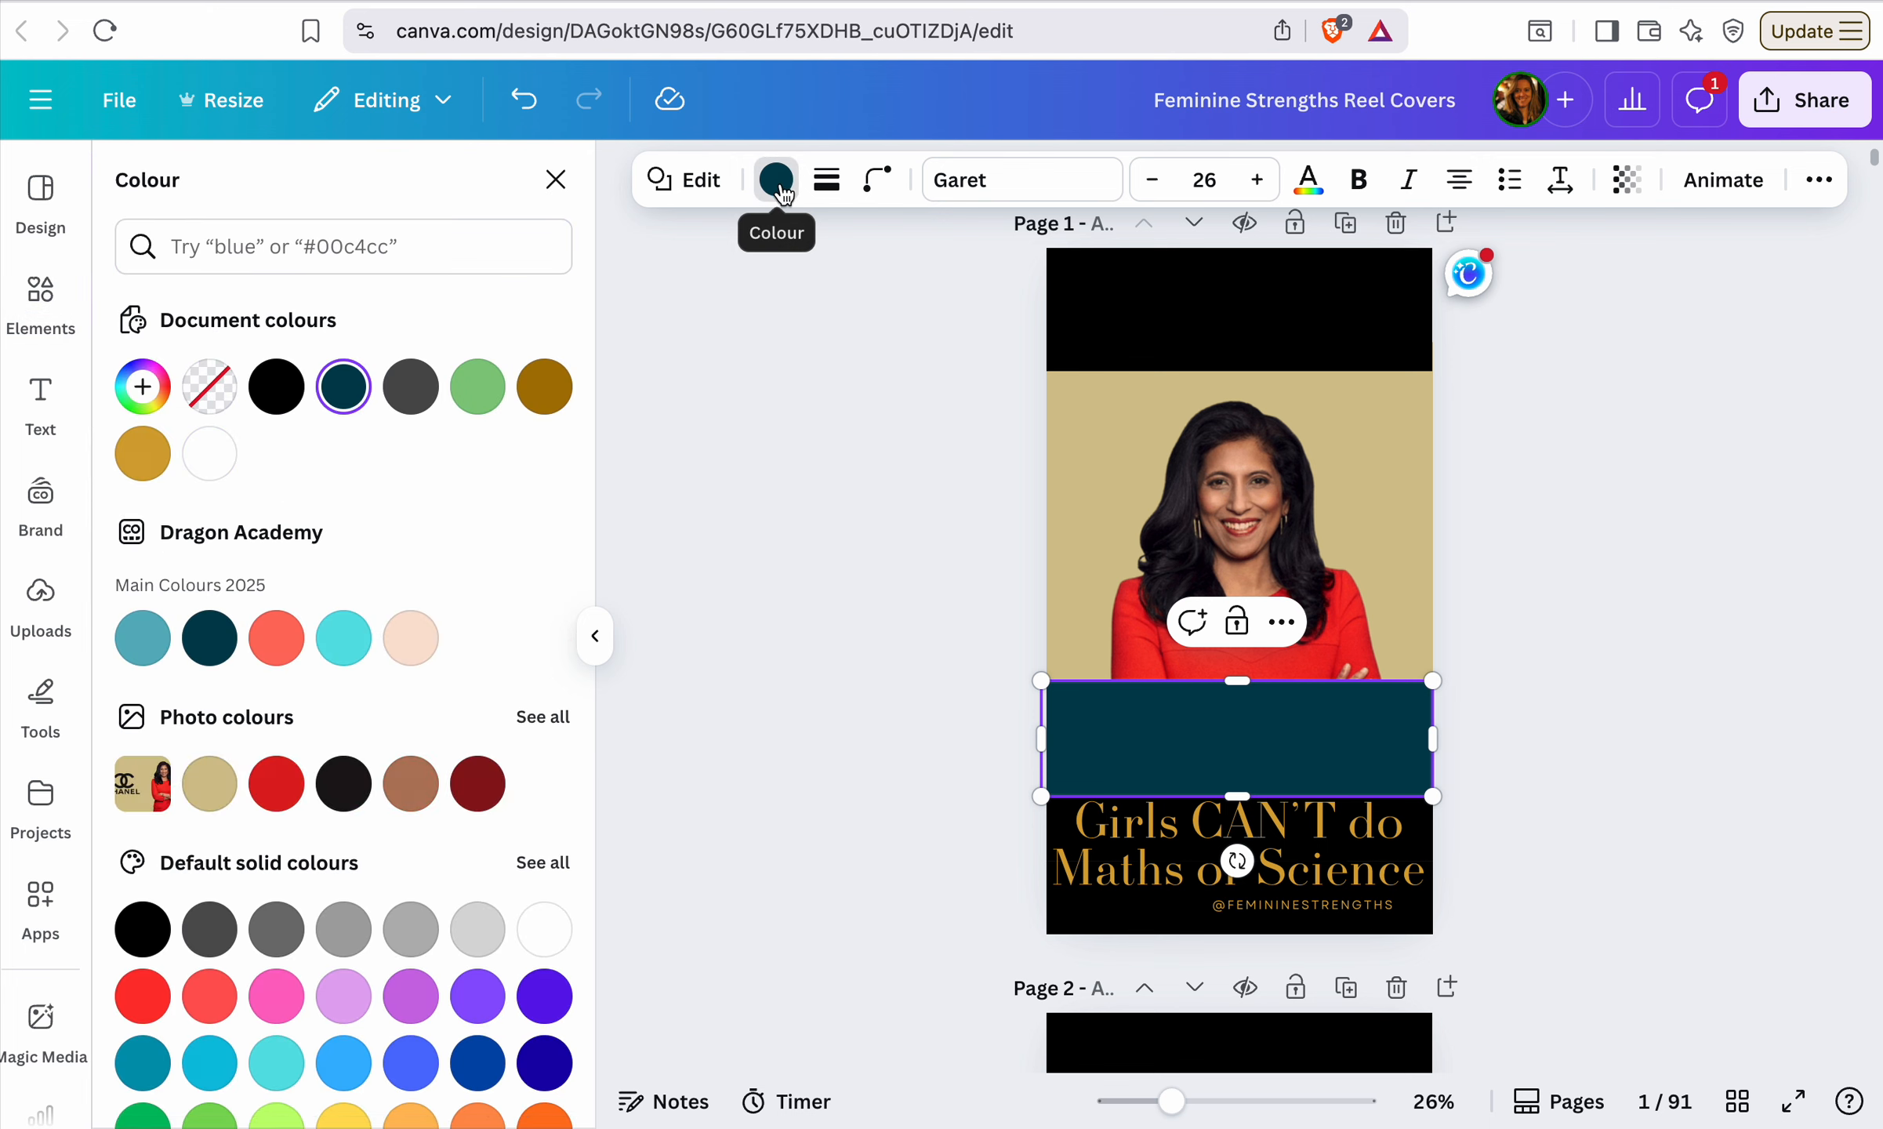
{"action": "left_click", "coordinate": [276, 386]}
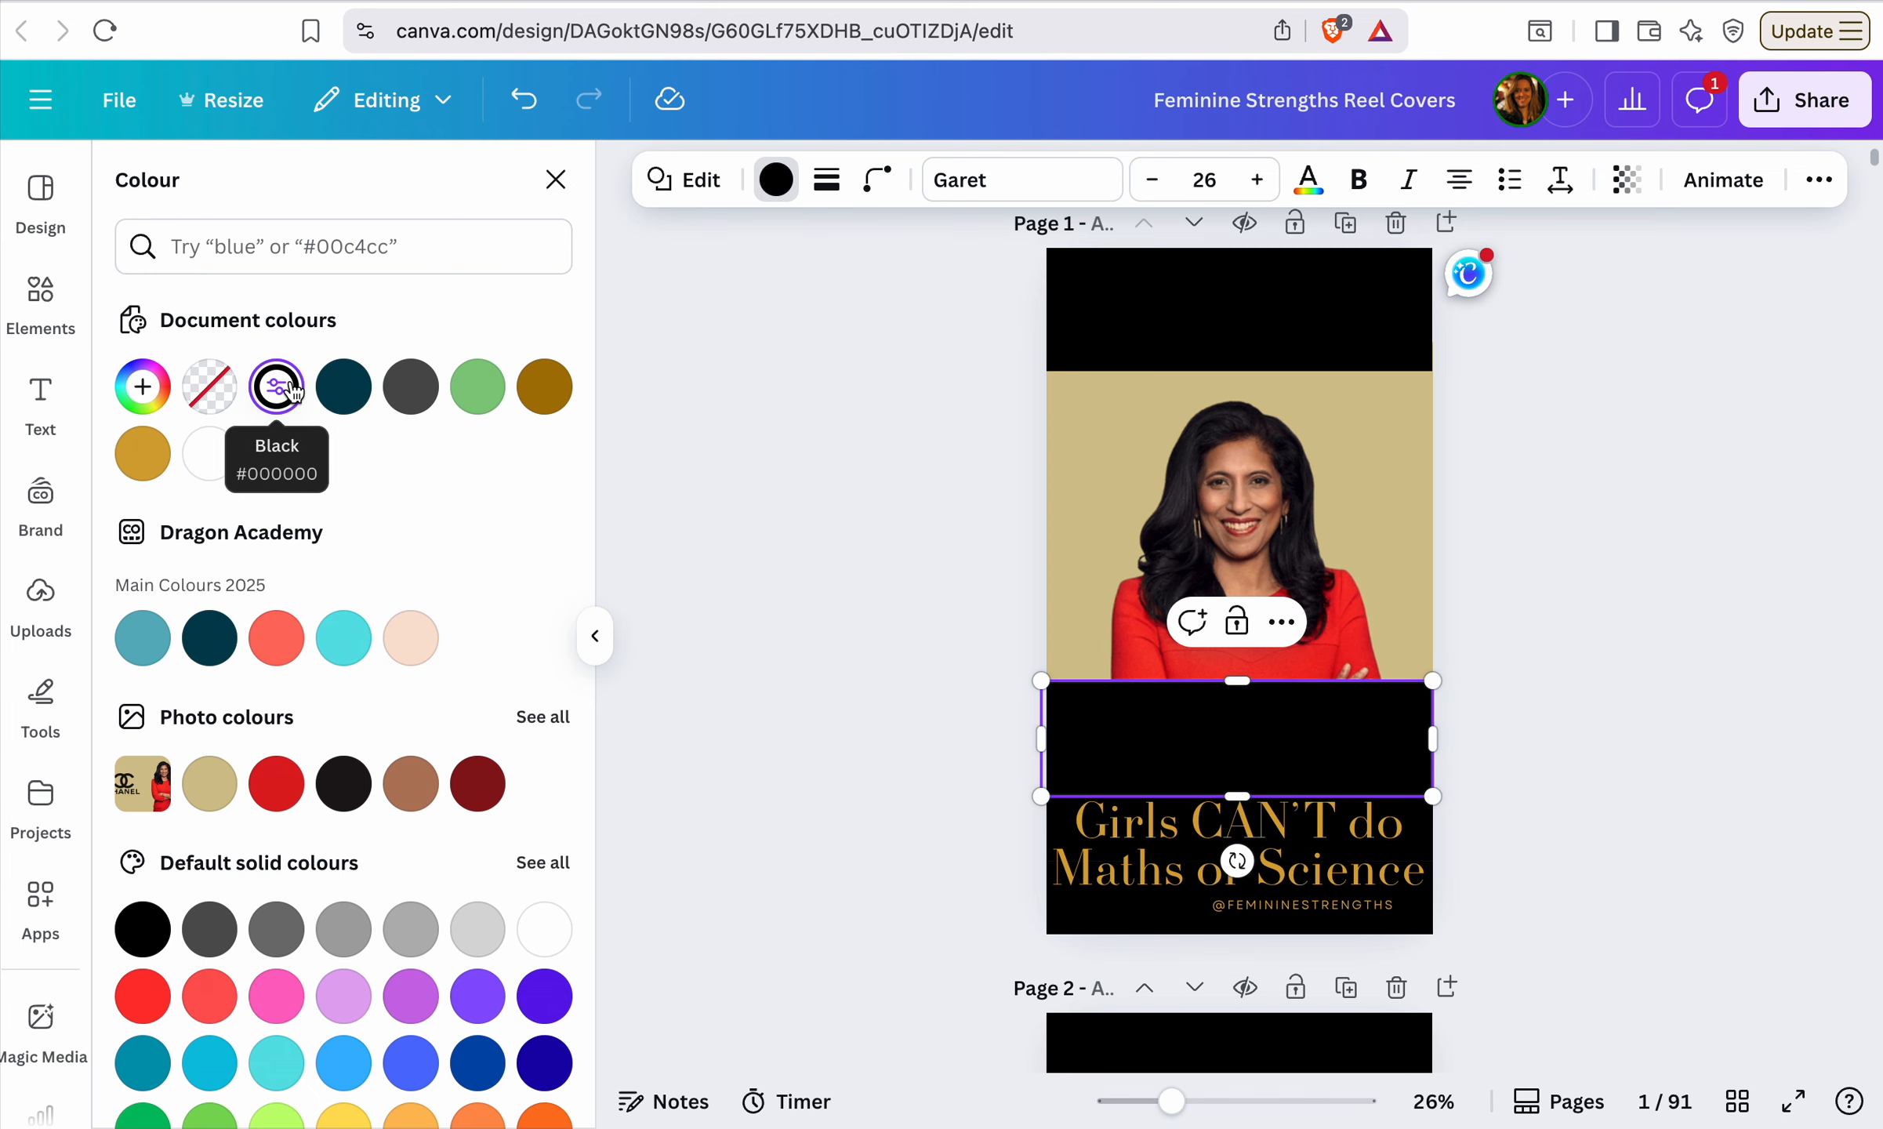
{"action": "scroll", "coordinate": [353, 530], "scroll_direction": "down", "scroll_amount": 5}
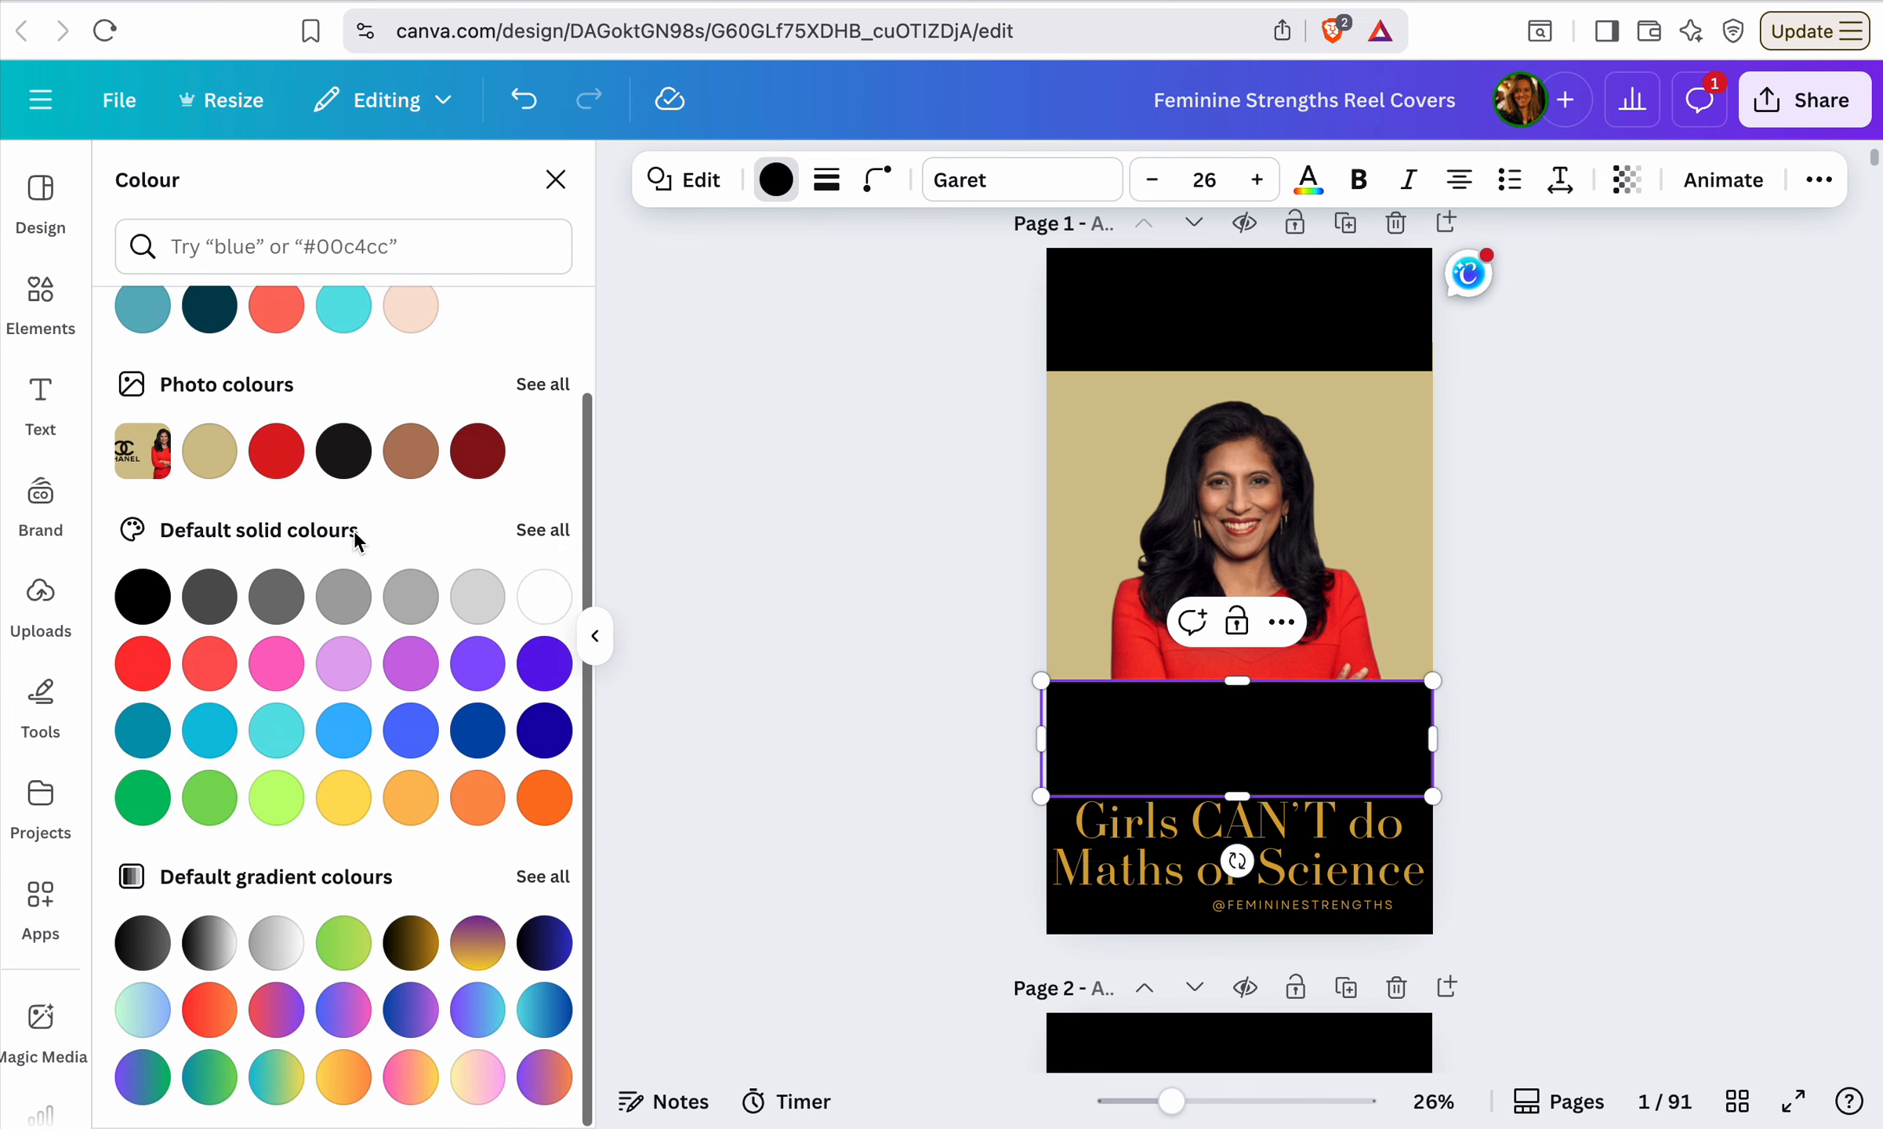
{"action": "left_click", "coordinate": [203, 953]}
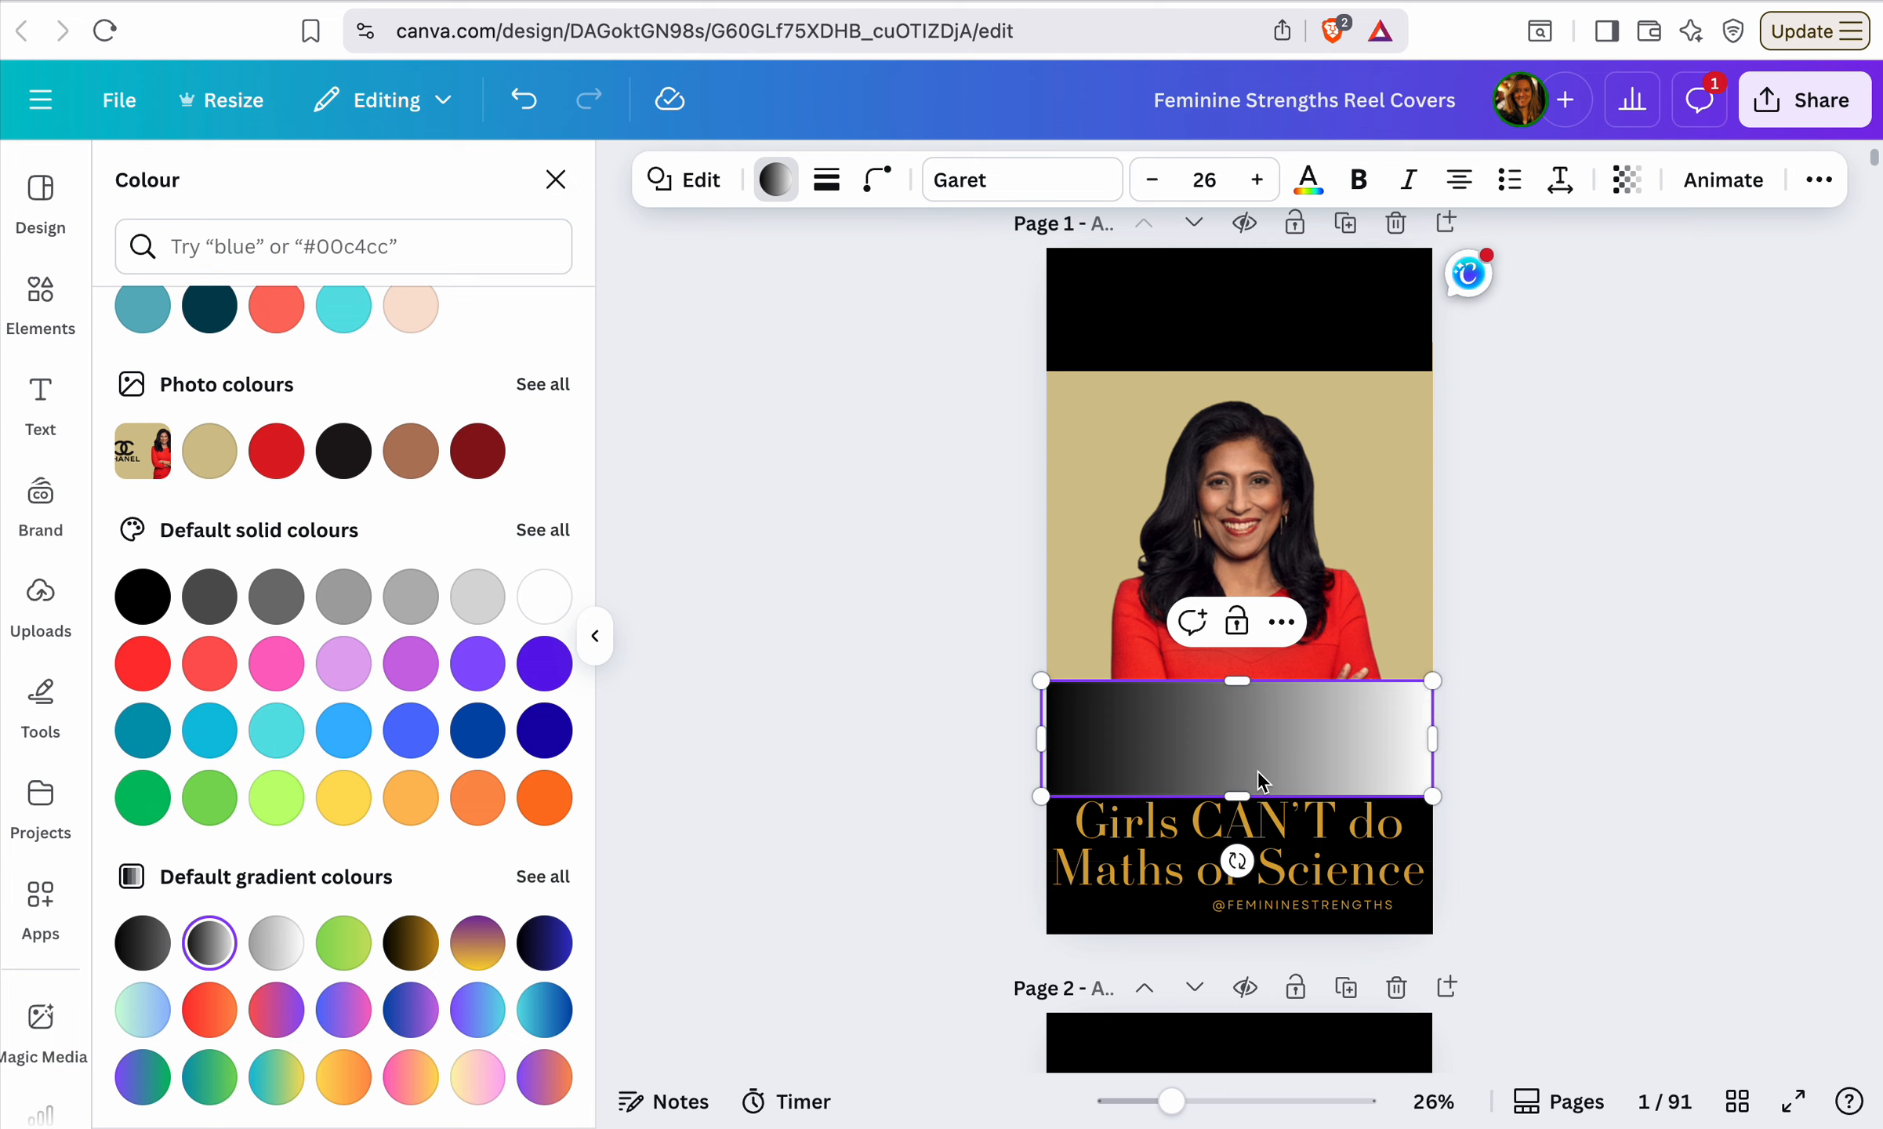
Move the gradient rectangle up over the photo, centre it, and rotate it a quarter turn so its black end faces the title
{"action": "left_click_drag", "start_coordinate": [1268, 748], "coordinate": [1301, 625]}
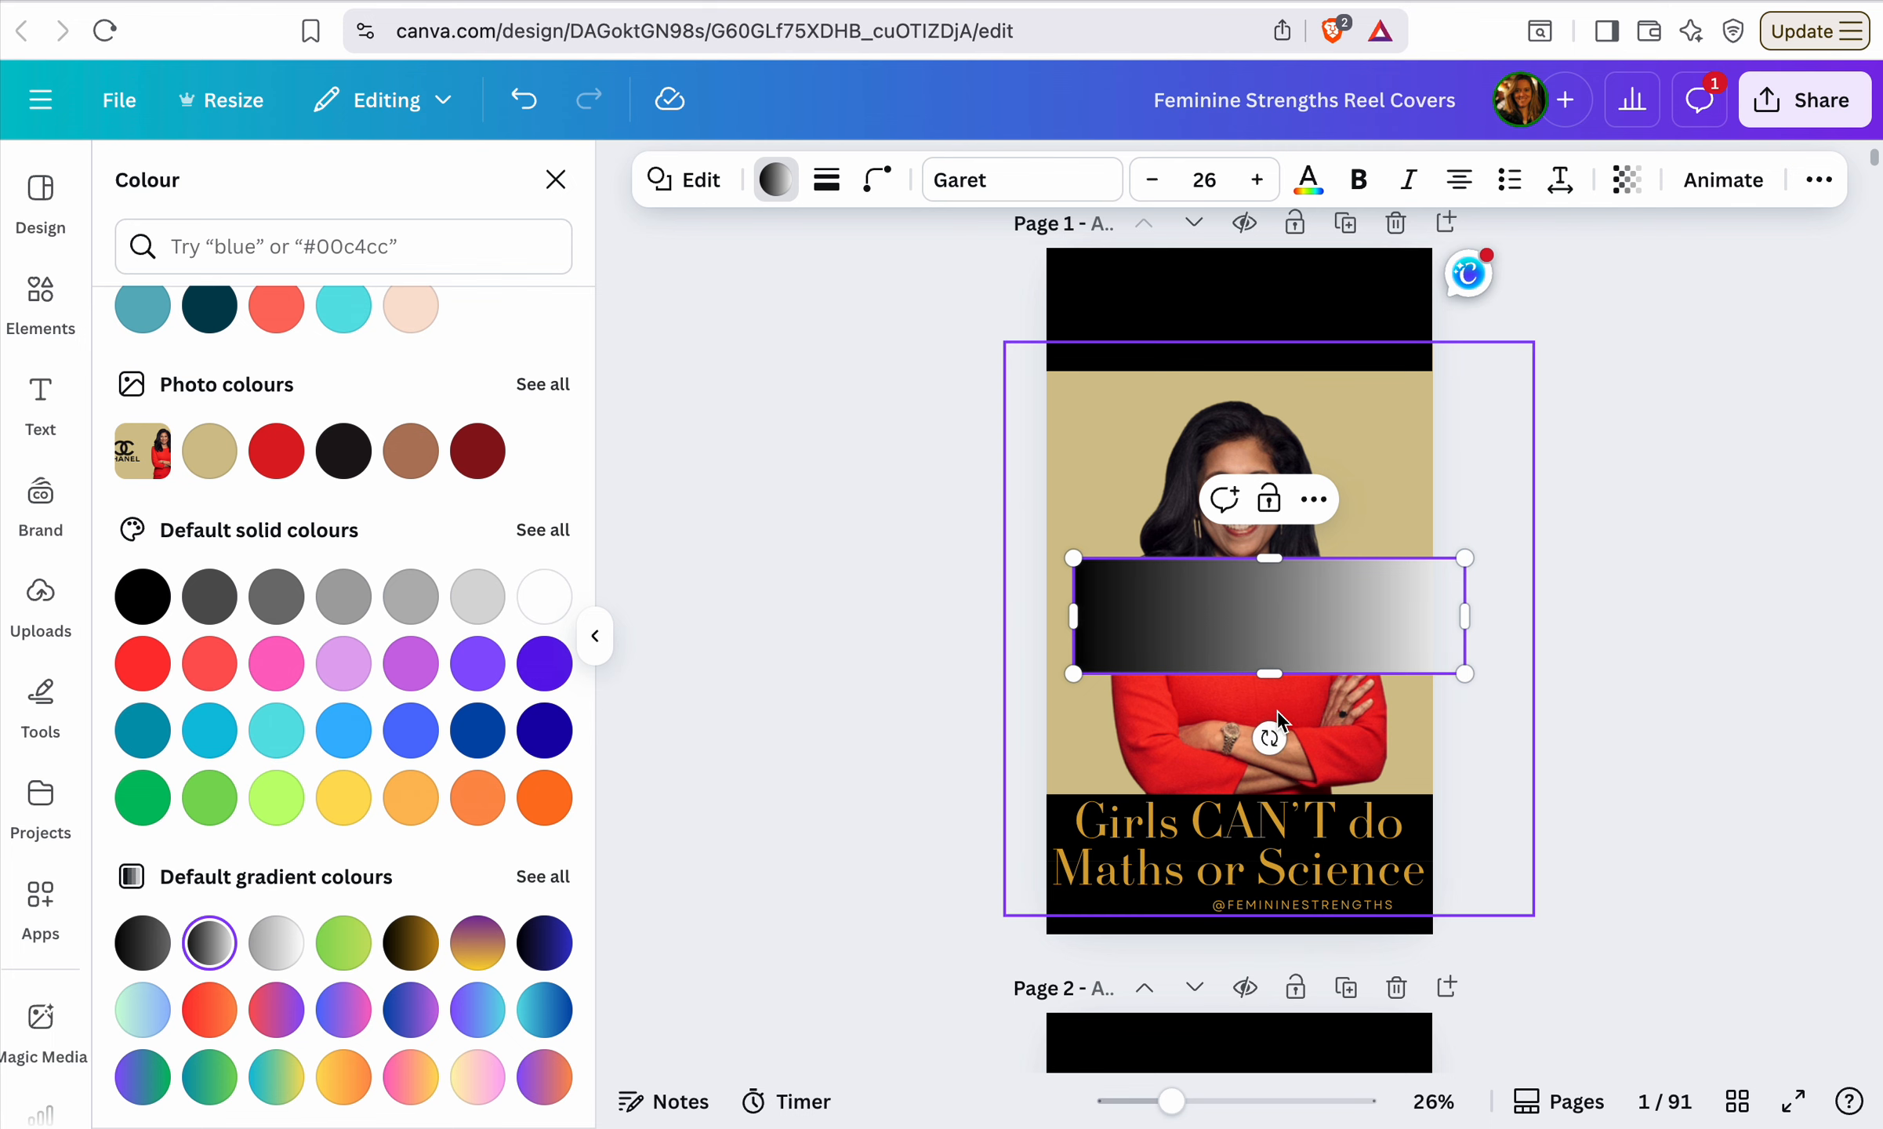
{"action": "key", "text": "Escape"}
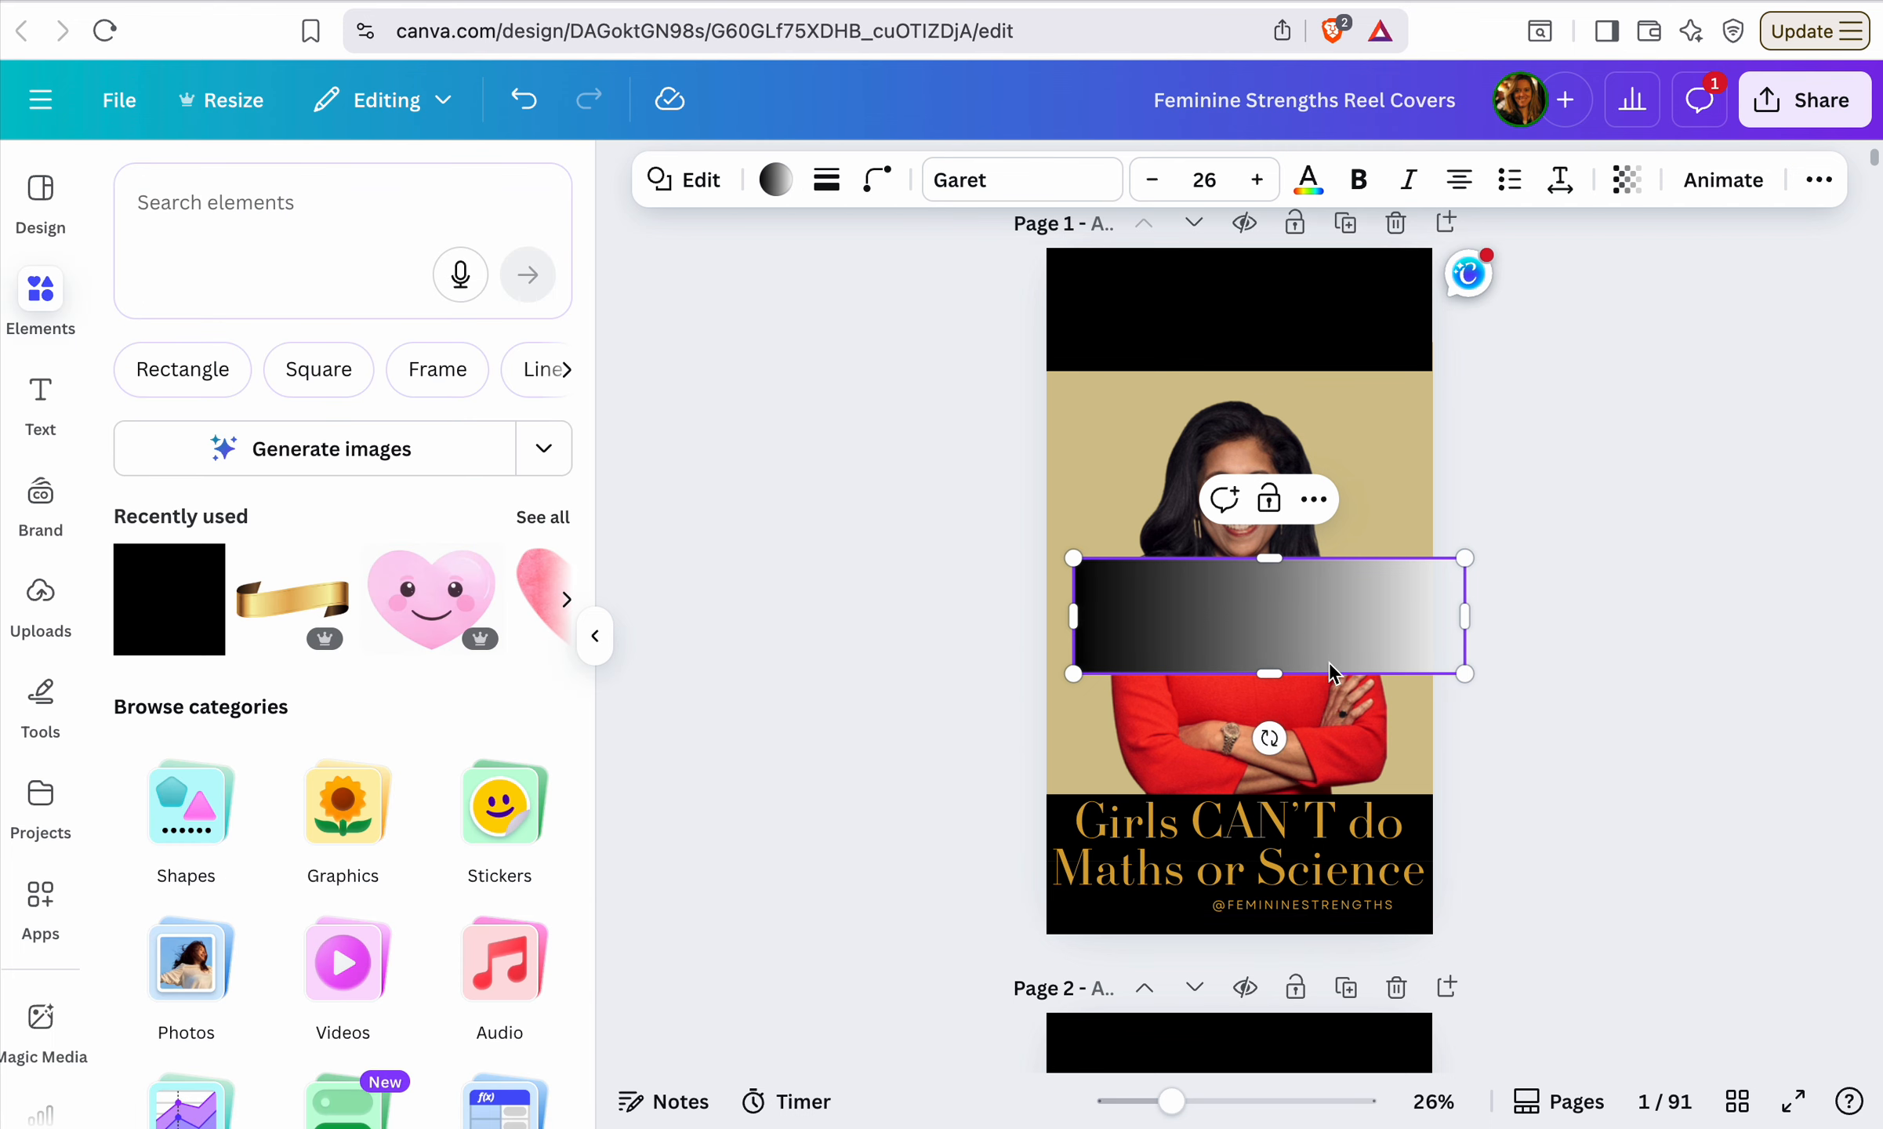
{"action": "left_click_drag", "start_coordinate": [1328, 662], "coordinate": [1273, 580]}
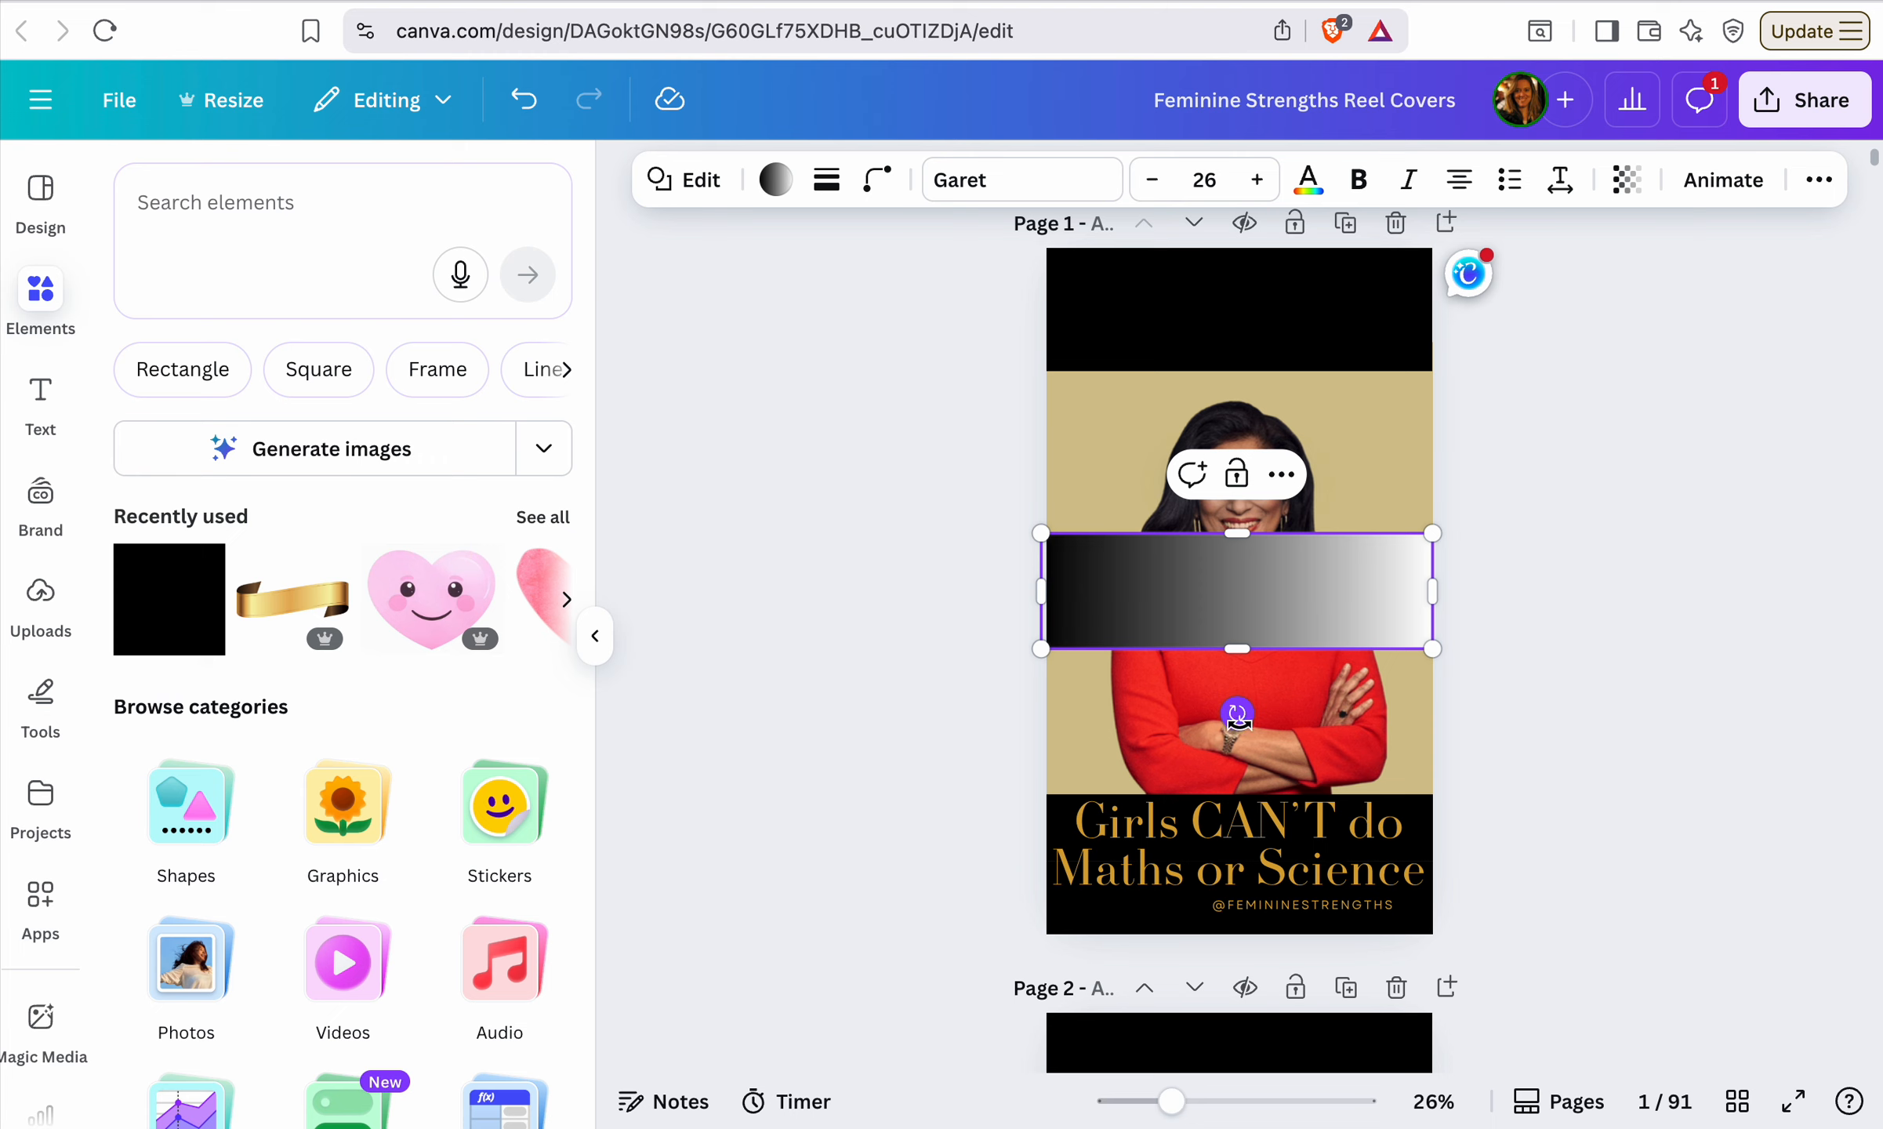
{"action": "left_click_drag", "start_coordinate": [1236, 713], "coordinate": [1432, 590]}
Stretch the rotated gradient rectangle to the full page width and extend it down to the black title band
{"action": "left_click_drag", "start_coordinate": [1178, 590], "coordinate": [1045, 592]}
{"action": "left_click_drag", "start_coordinate": [1239, 787], "coordinate": [1240, 794]}
{"action": "left_click", "coordinate": [1544, 579]}
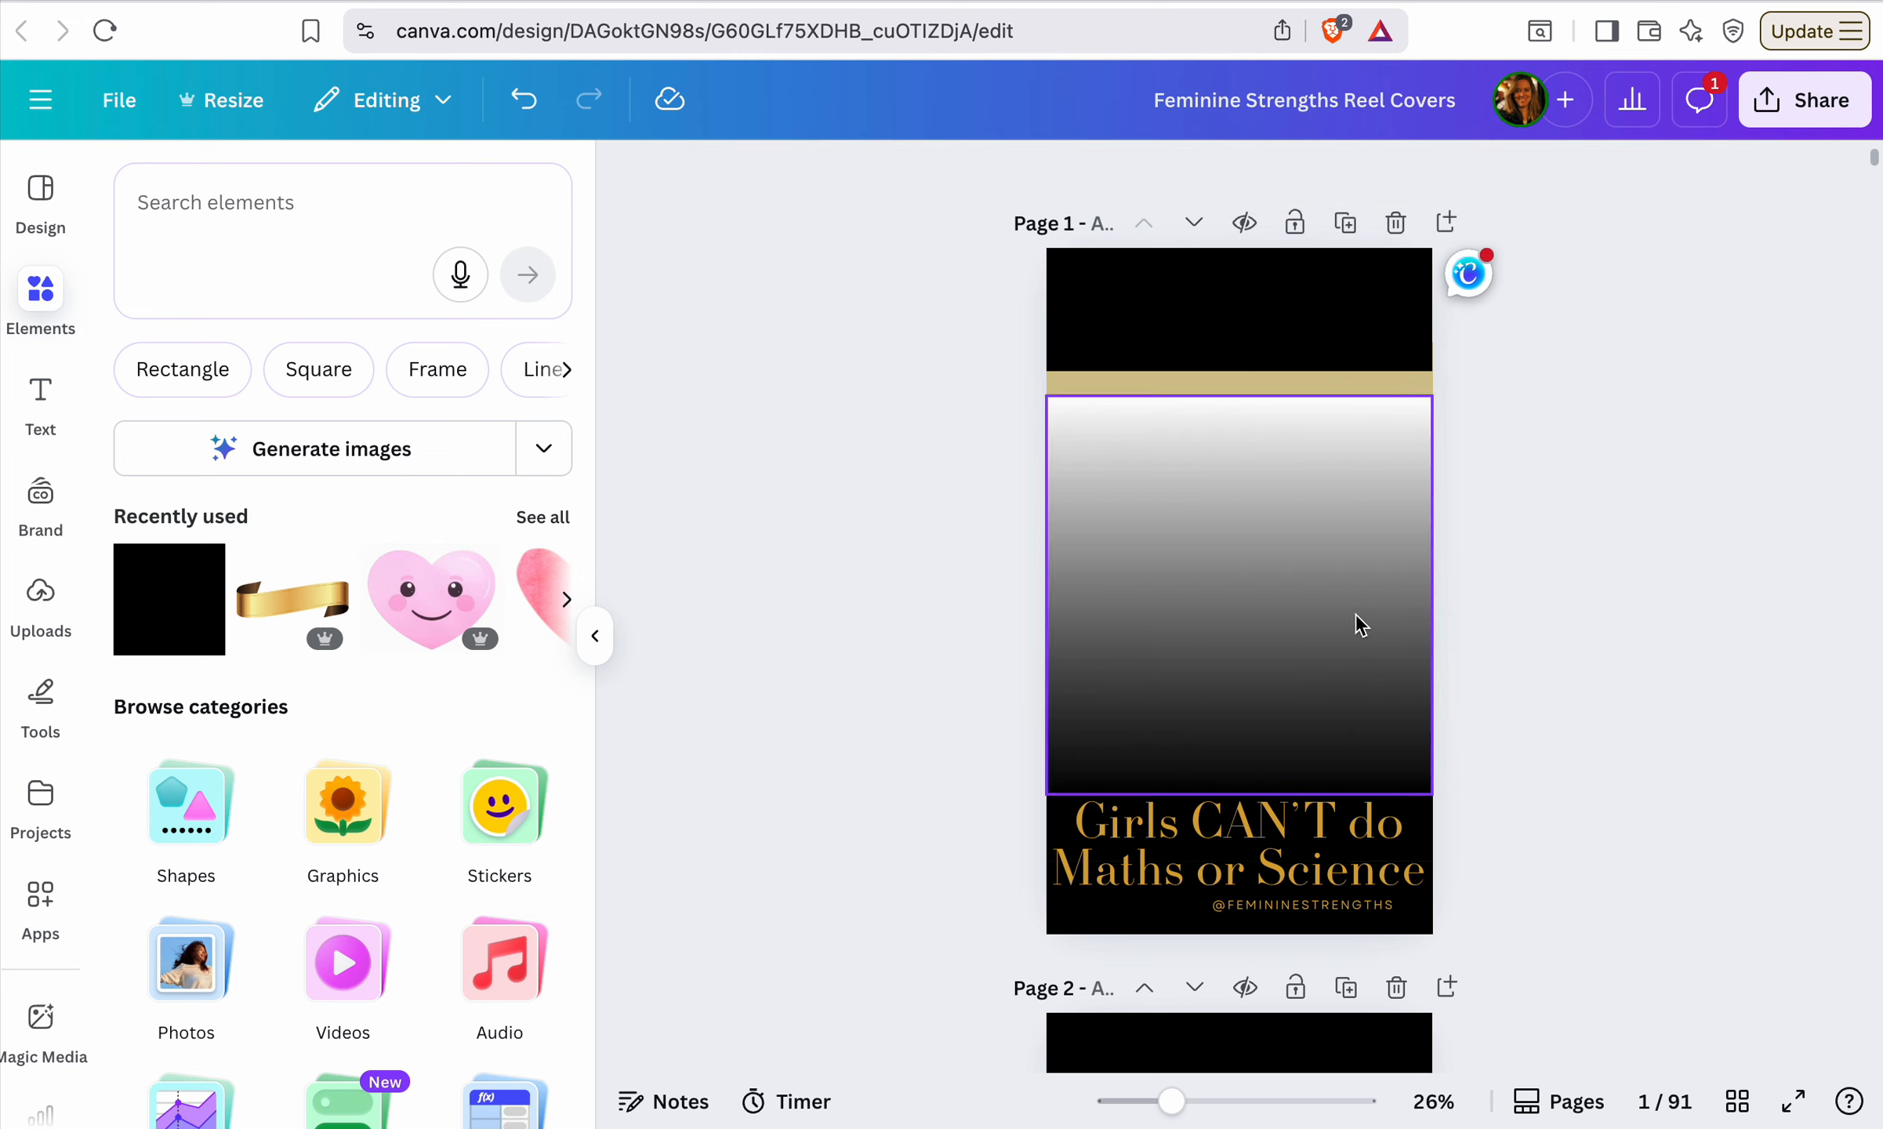
Lower the gradient rectangle's upper edge so it becomes a thin strip between the photo and the title band
{"action": "scroll", "coordinate": [1364, 772], "scroll_direction": "up", "scroll_amount": 5}
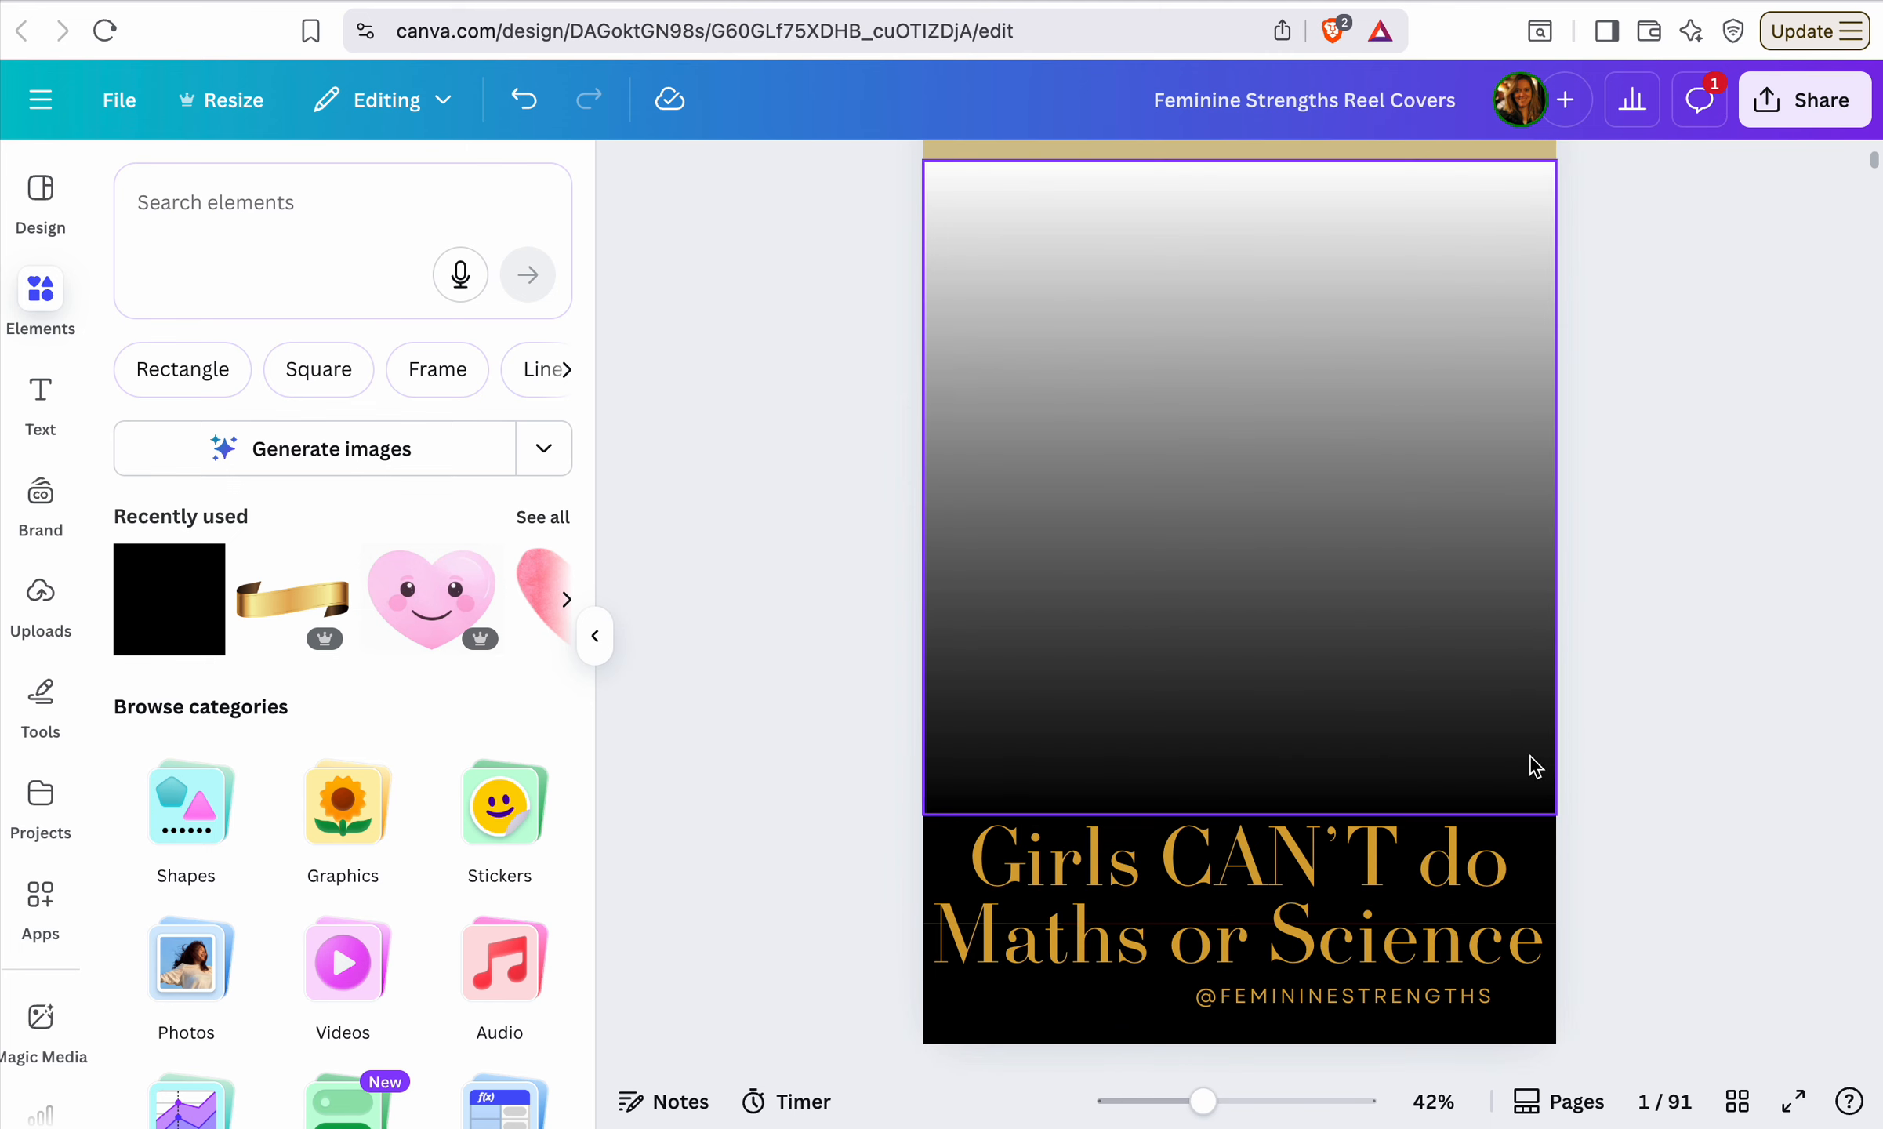
{"action": "left_click", "coordinate": [1522, 757]}
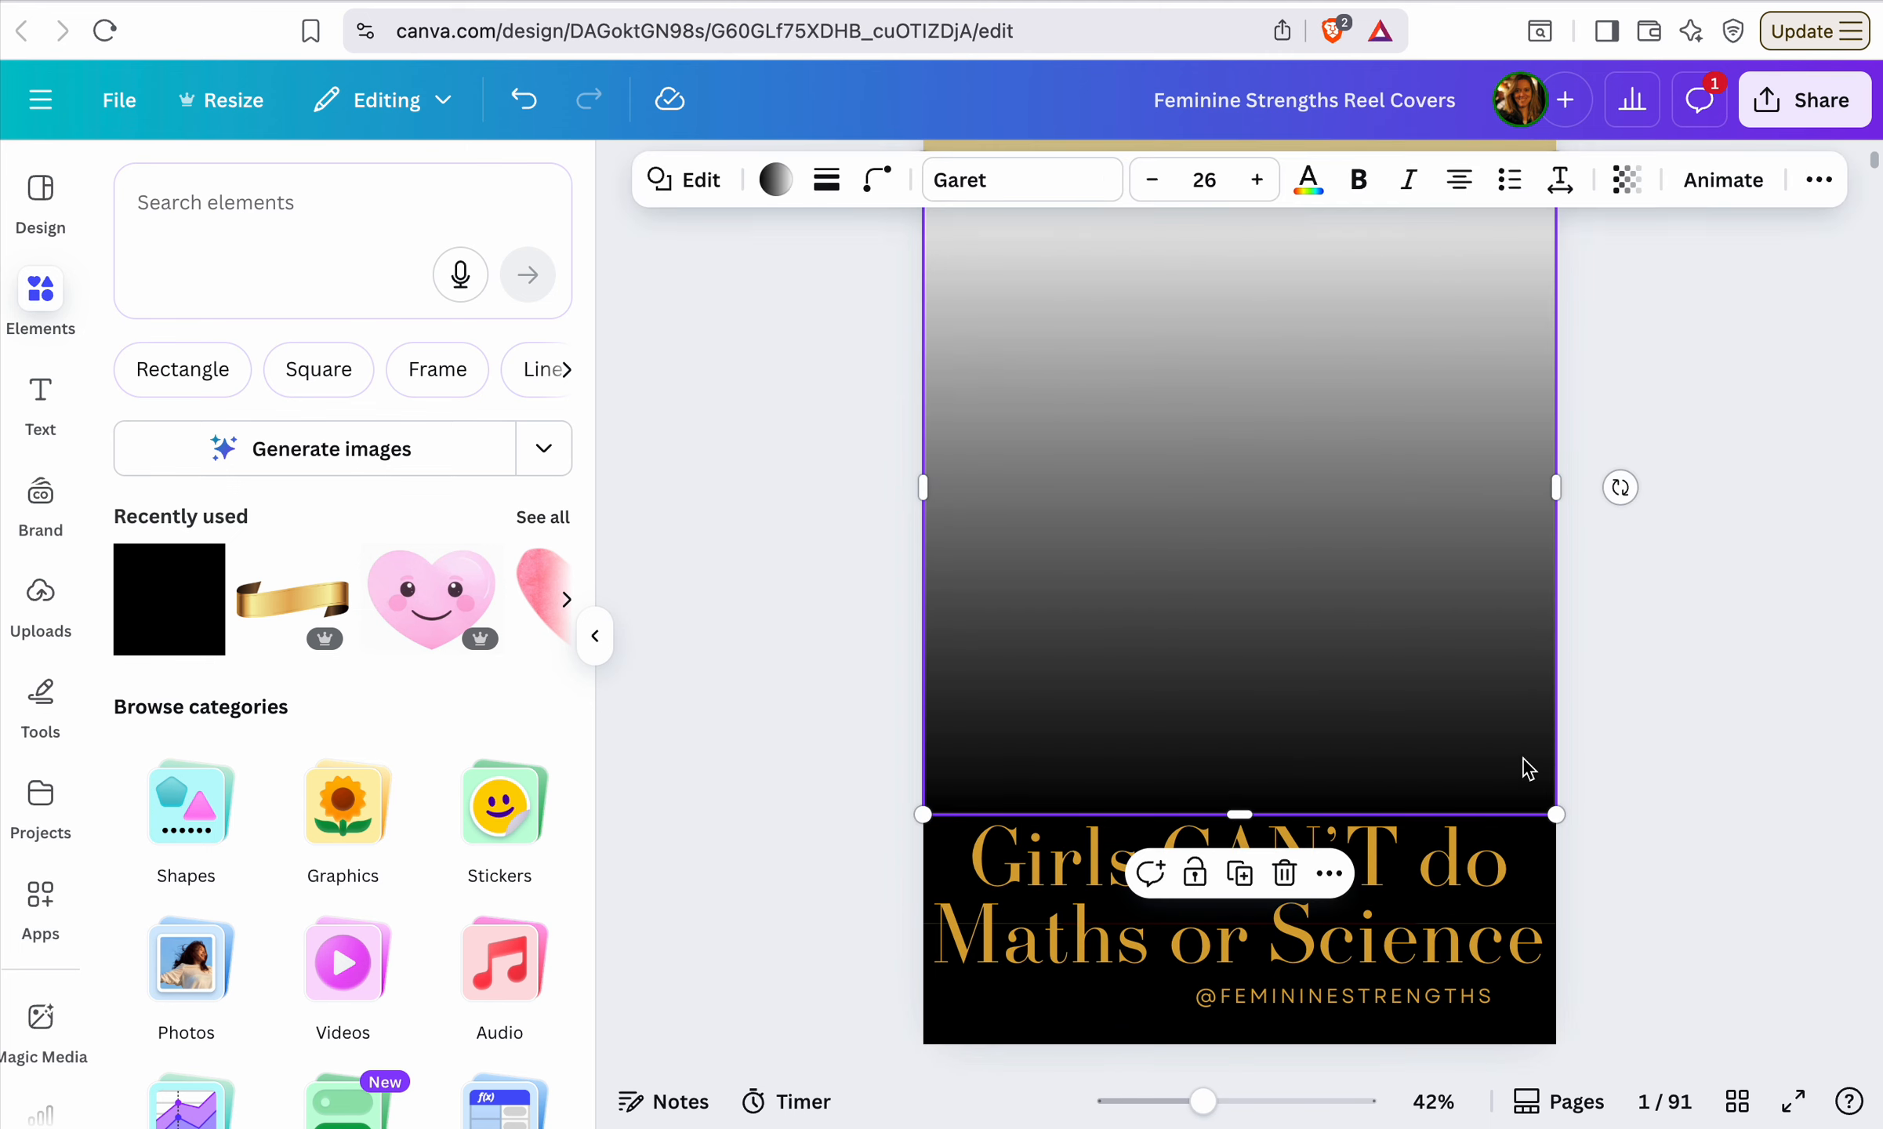
{"action": "left_click", "coordinate": [1710, 697]}
{"action": "scroll", "coordinate": [1709, 696], "scroll_direction": "up", "scroll_amount": 3}
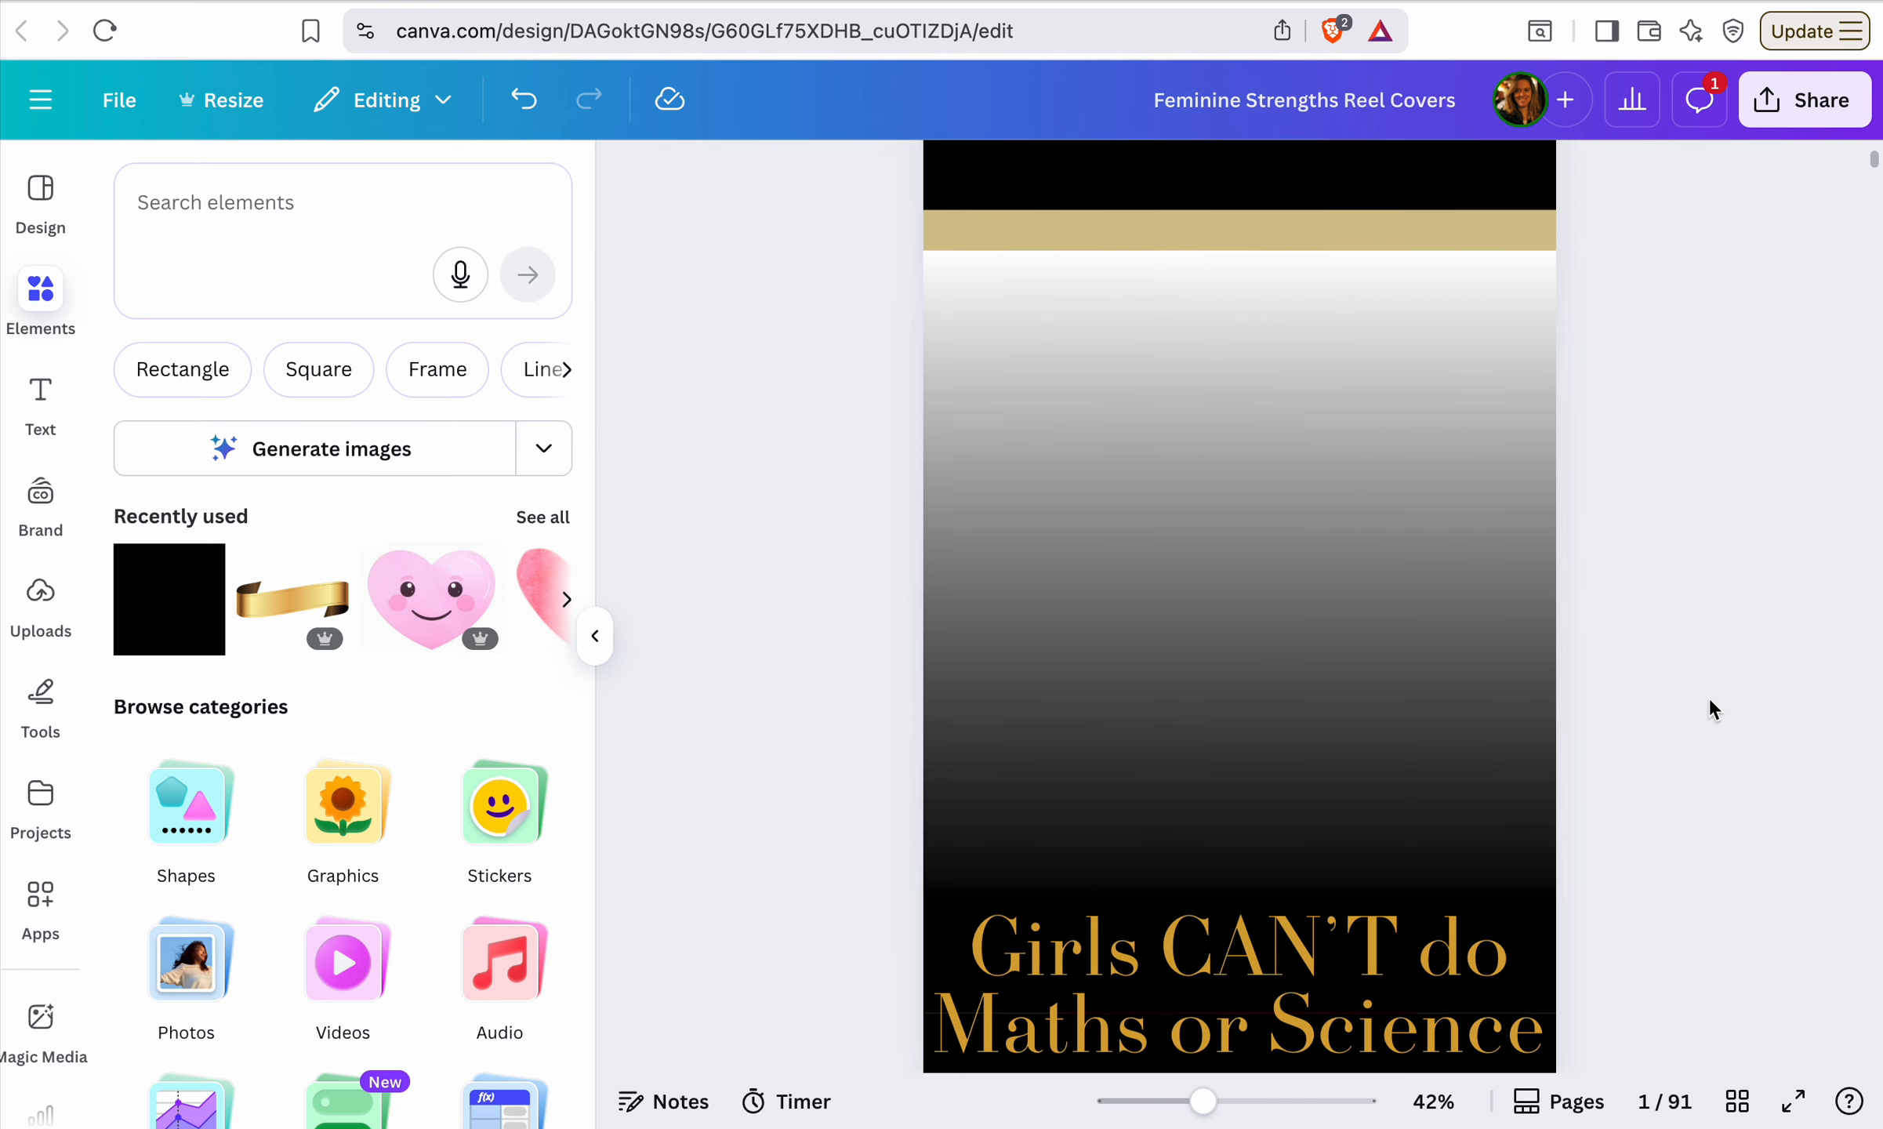
{"action": "left_click", "coordinate": [1254, 265]}
{"action": "left_click_drag", "start_coordinate": [1247, 265], "coordinate": [1226, 815]}
{"action": "left_click", "coordinate": [1697, 630]}
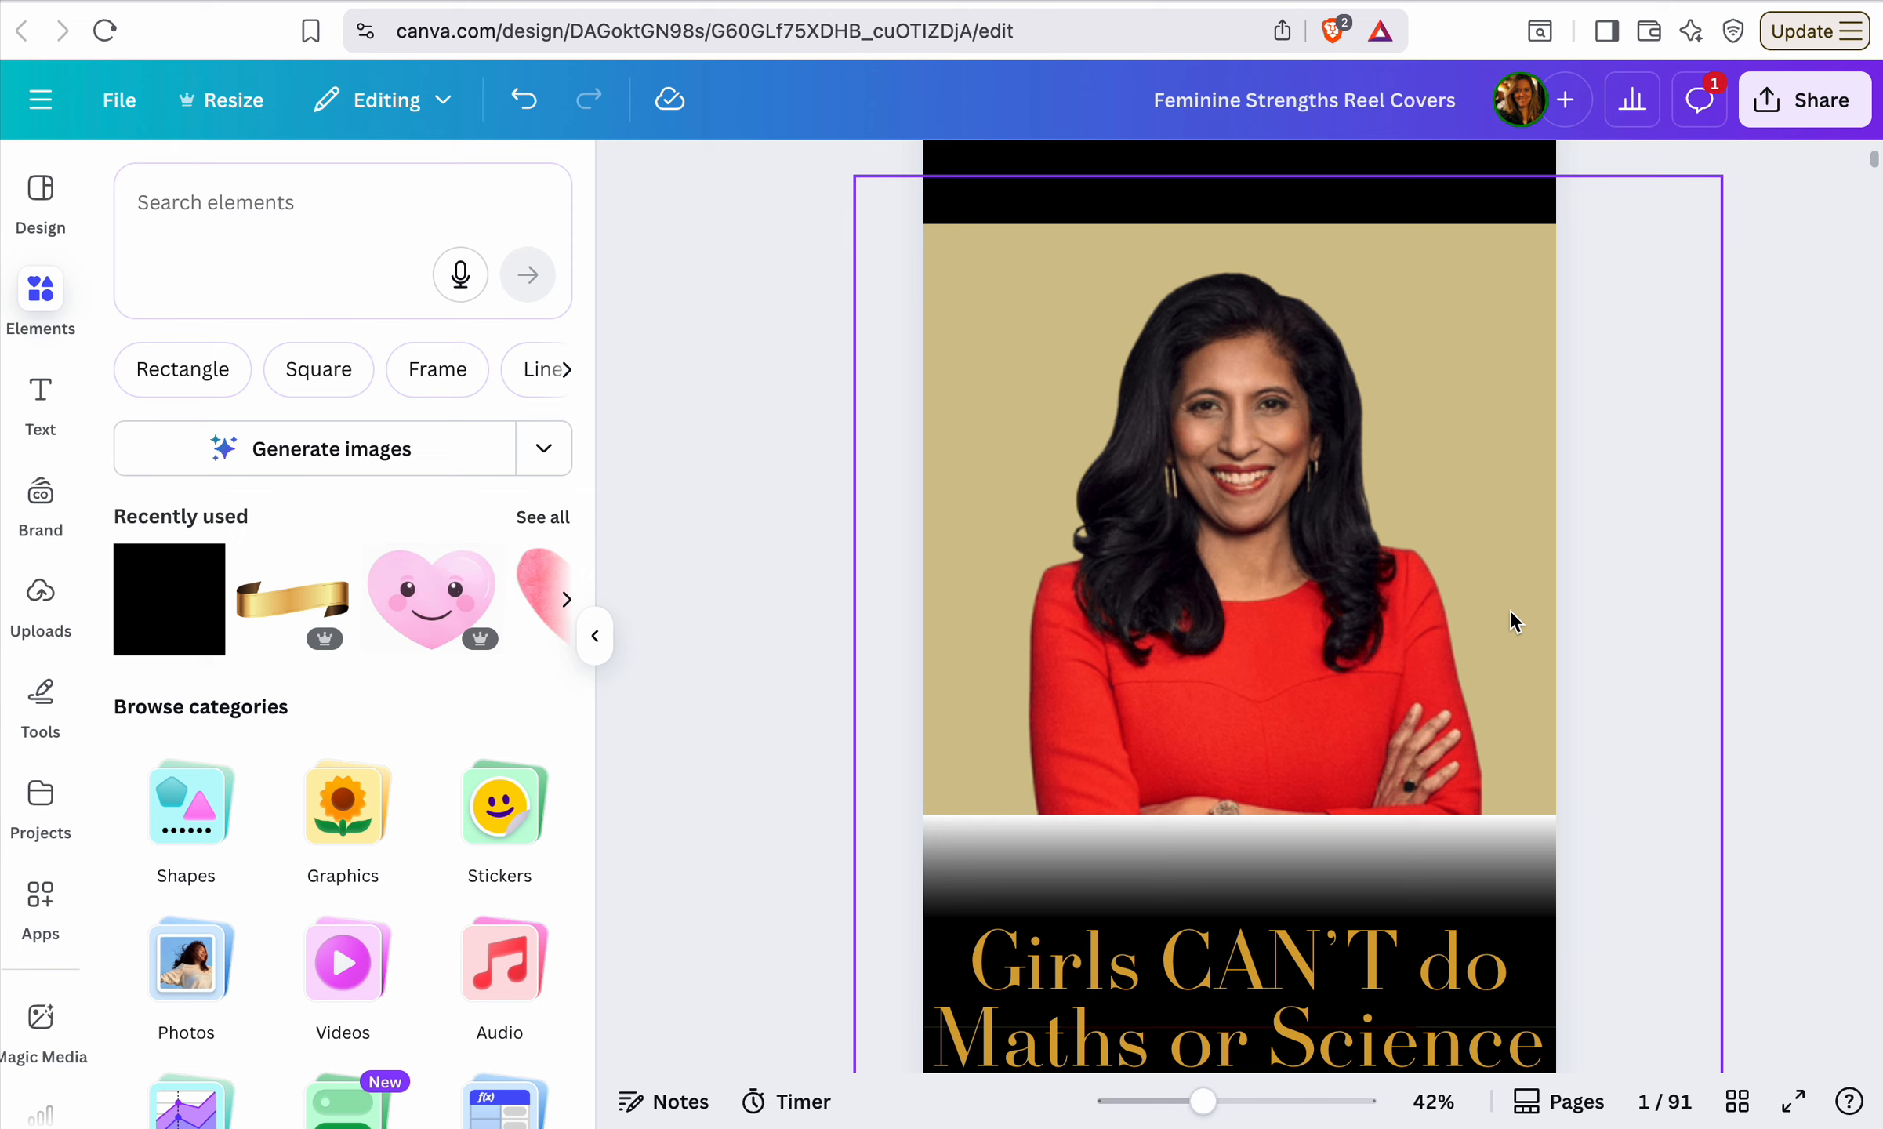
Shift the woman's photo slightly upward so her crossed arms show above the gradient strip
{"action": "left_click_drag", "start_coordinate": [1513, 622], "coordinate": [1509, 580]}
{"action": "left_click", "coordinate": [1650, 609]}
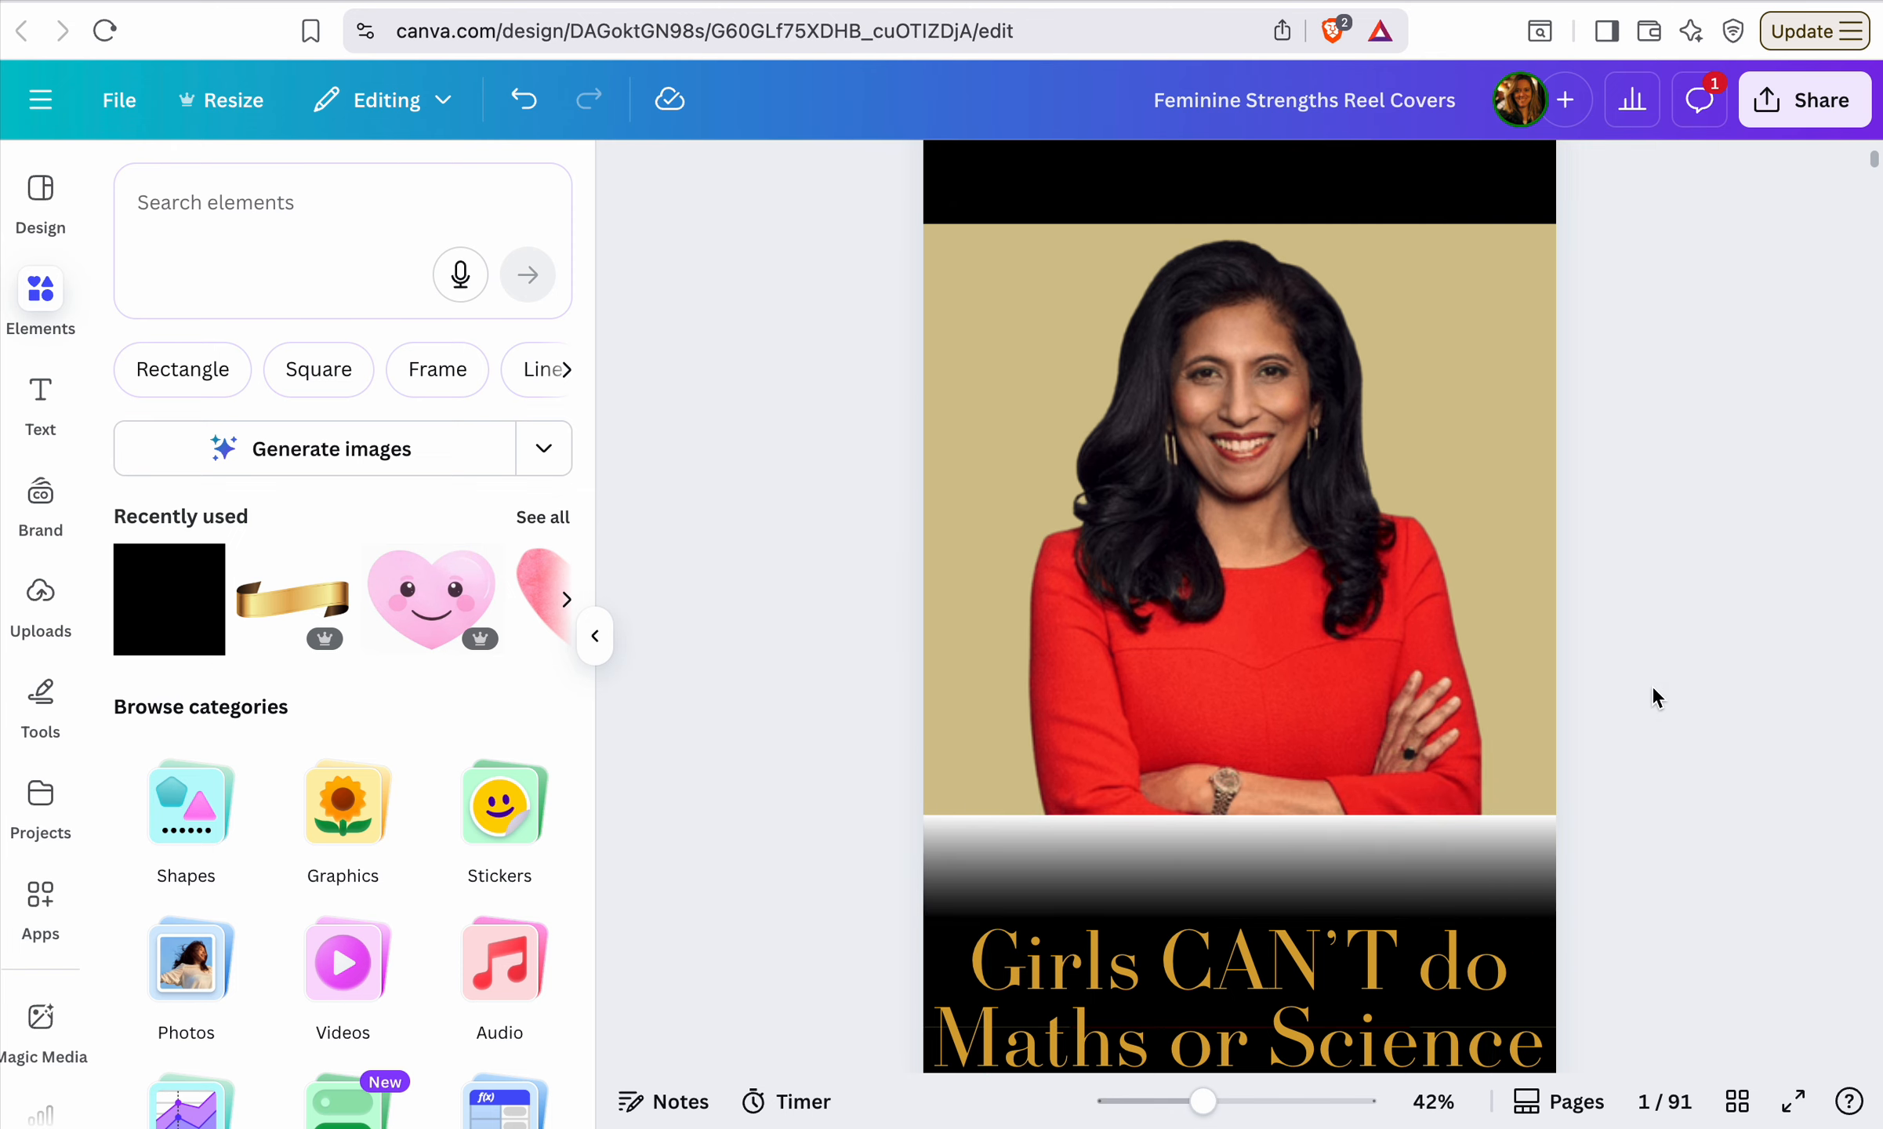
Give the strip a new gradient fill running from black to #555555 at 0% opacity, so it fades into the photo
{"action": "left_click", "coordinate": [1384, 851]}
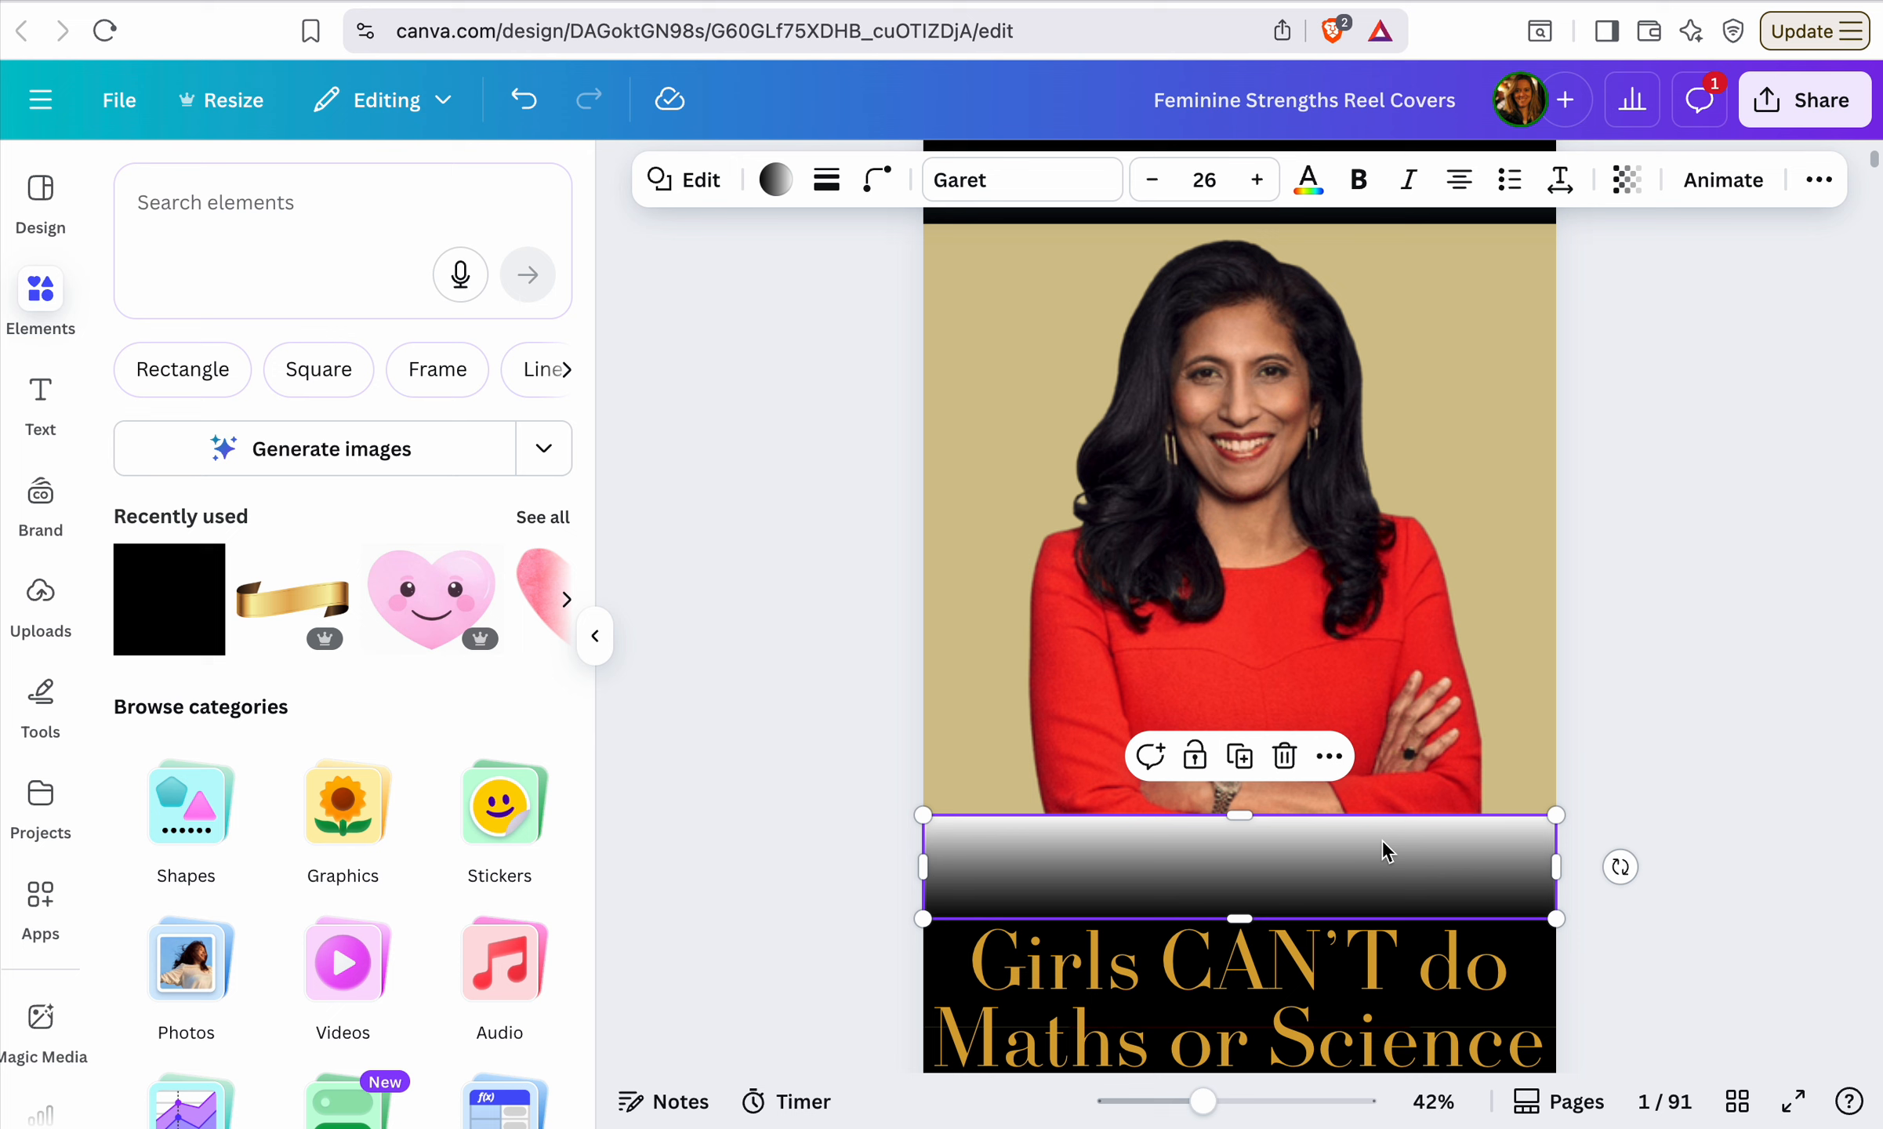
{"action": "left_click", "coordinate": [772, 187]}
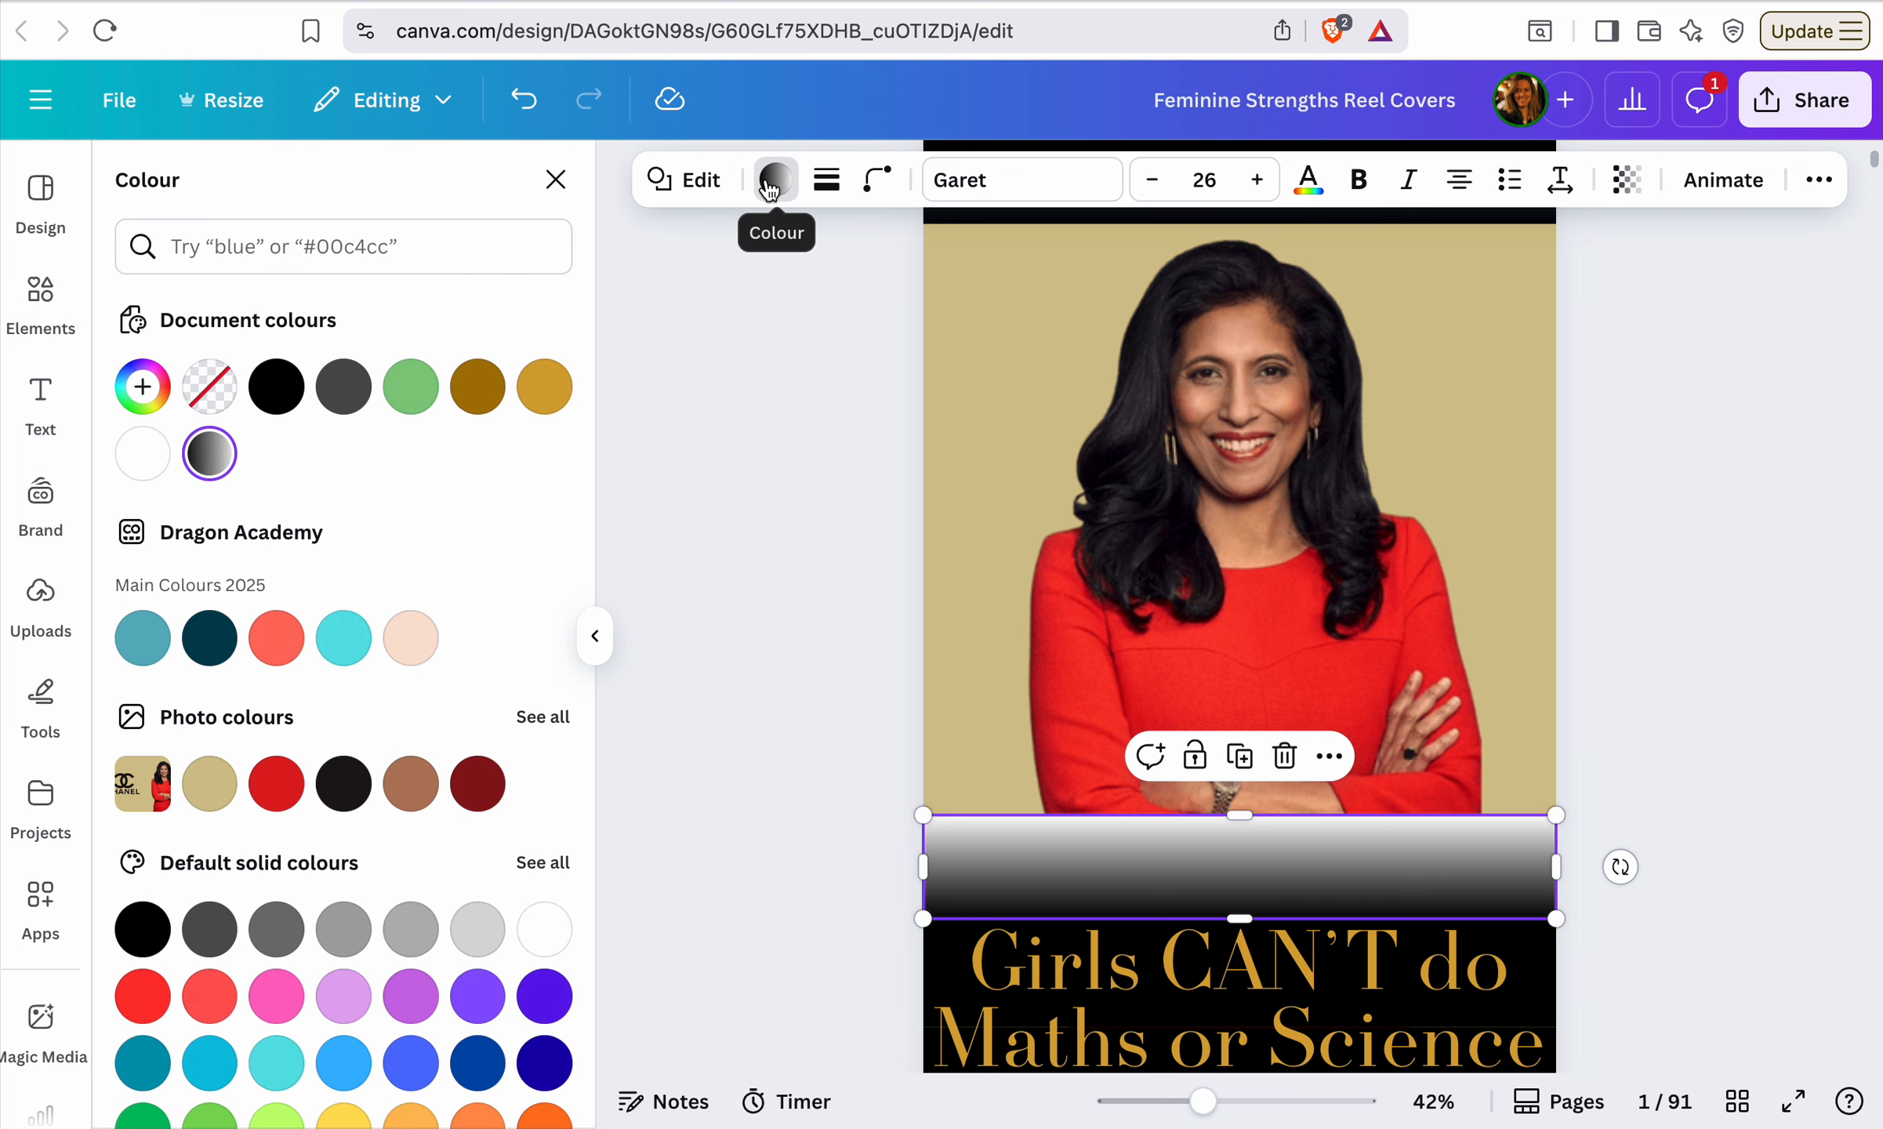
{"action": "left_click", "coordinate": [210, 455]}
{"action": "left_click", "coordinate": [211, 460]}
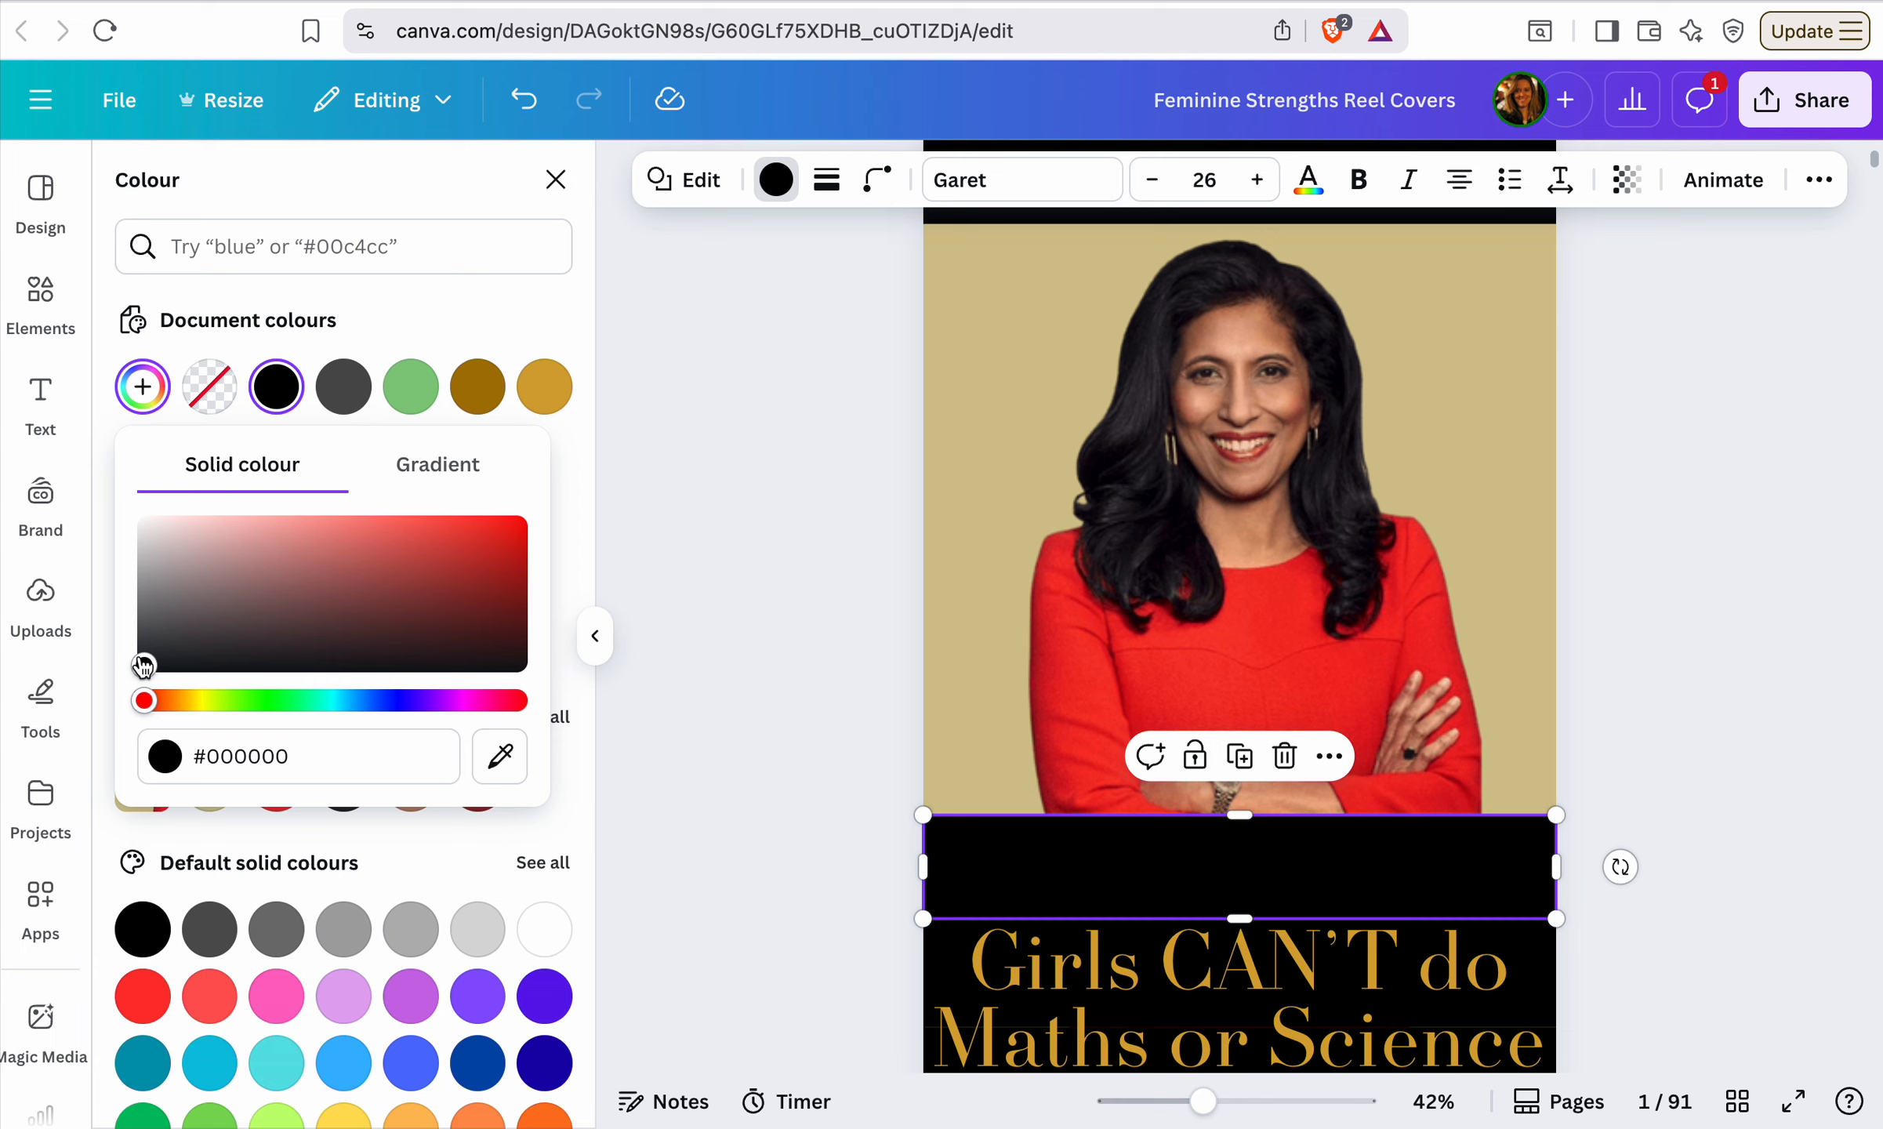
{"action": "left_click", "coordinate": [456, 472]}
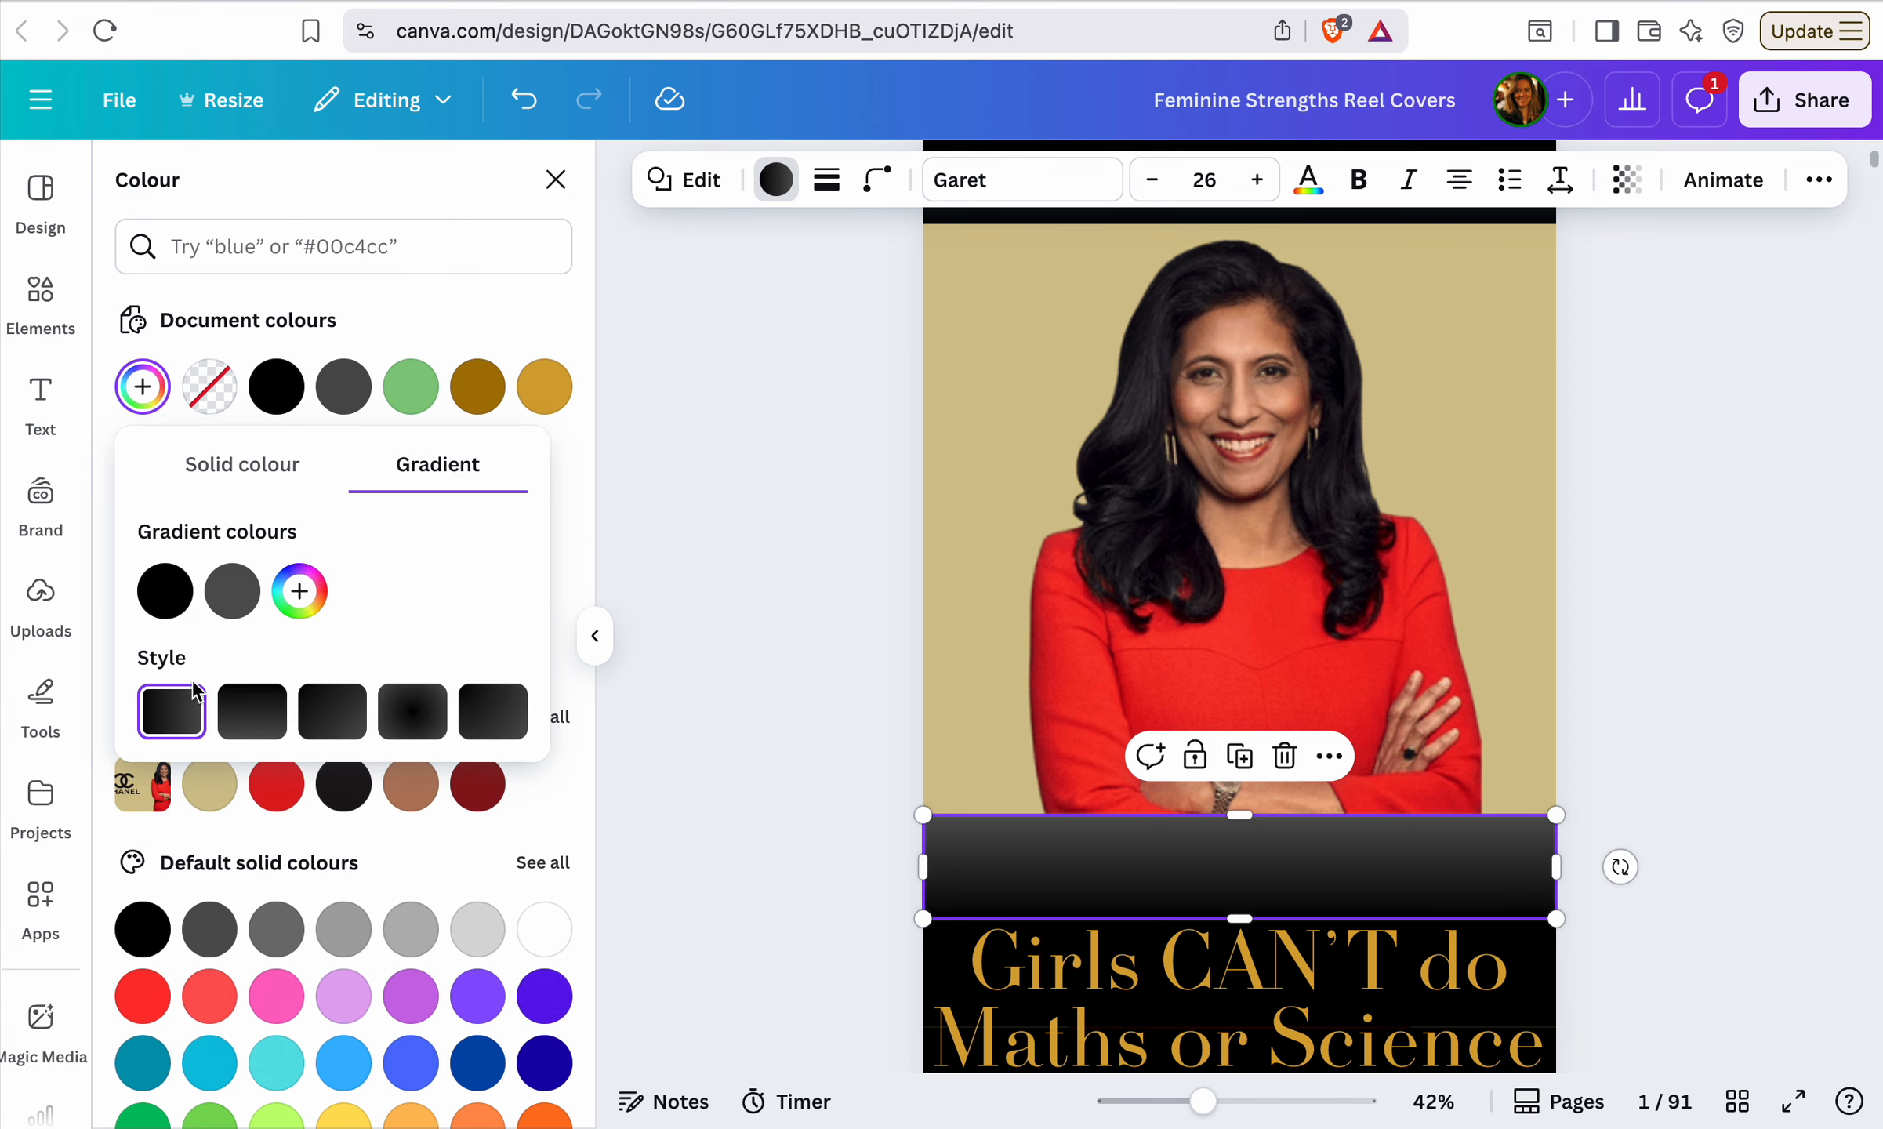
{"action": "left_click", "coordinate": [225, 603]}
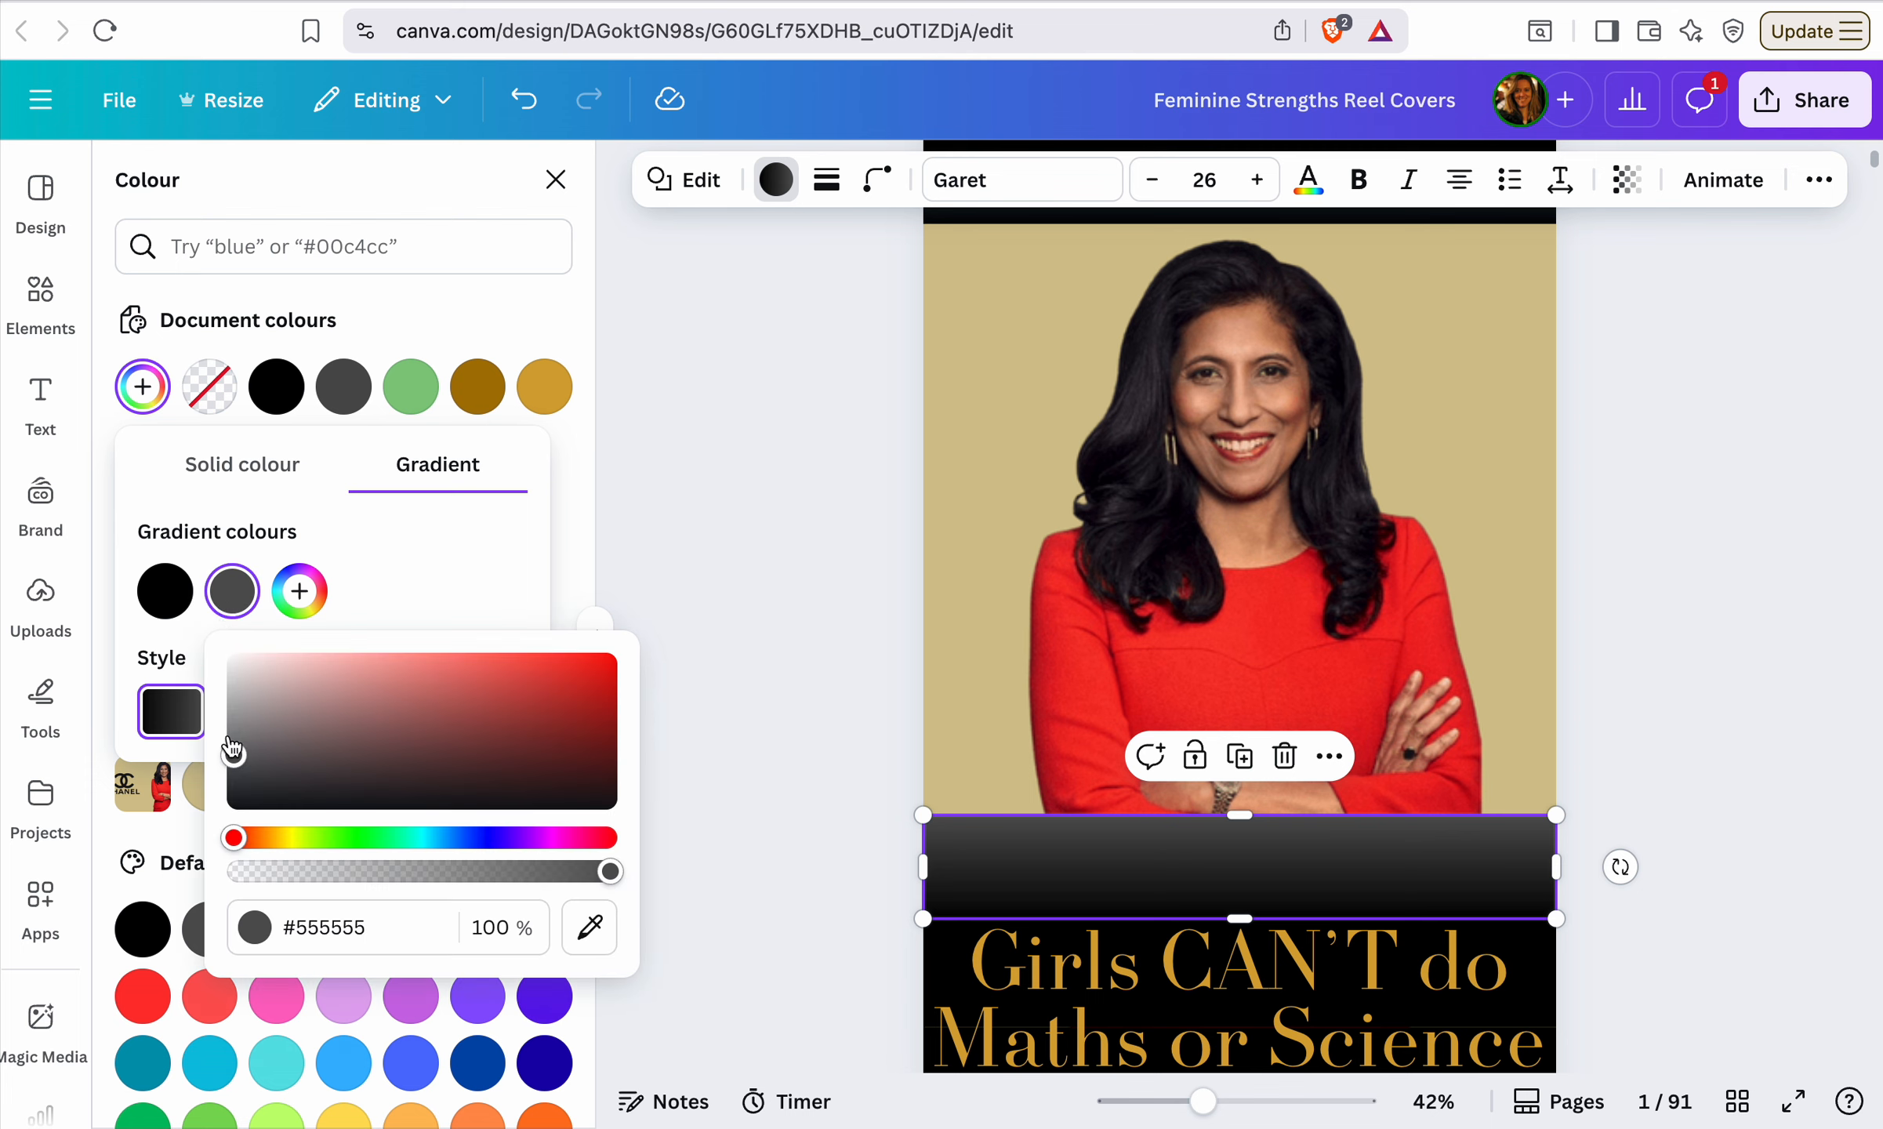
{"action": "left_click_drag", "start_coordinate": [610, 872], "coordinate": [227, 865]}
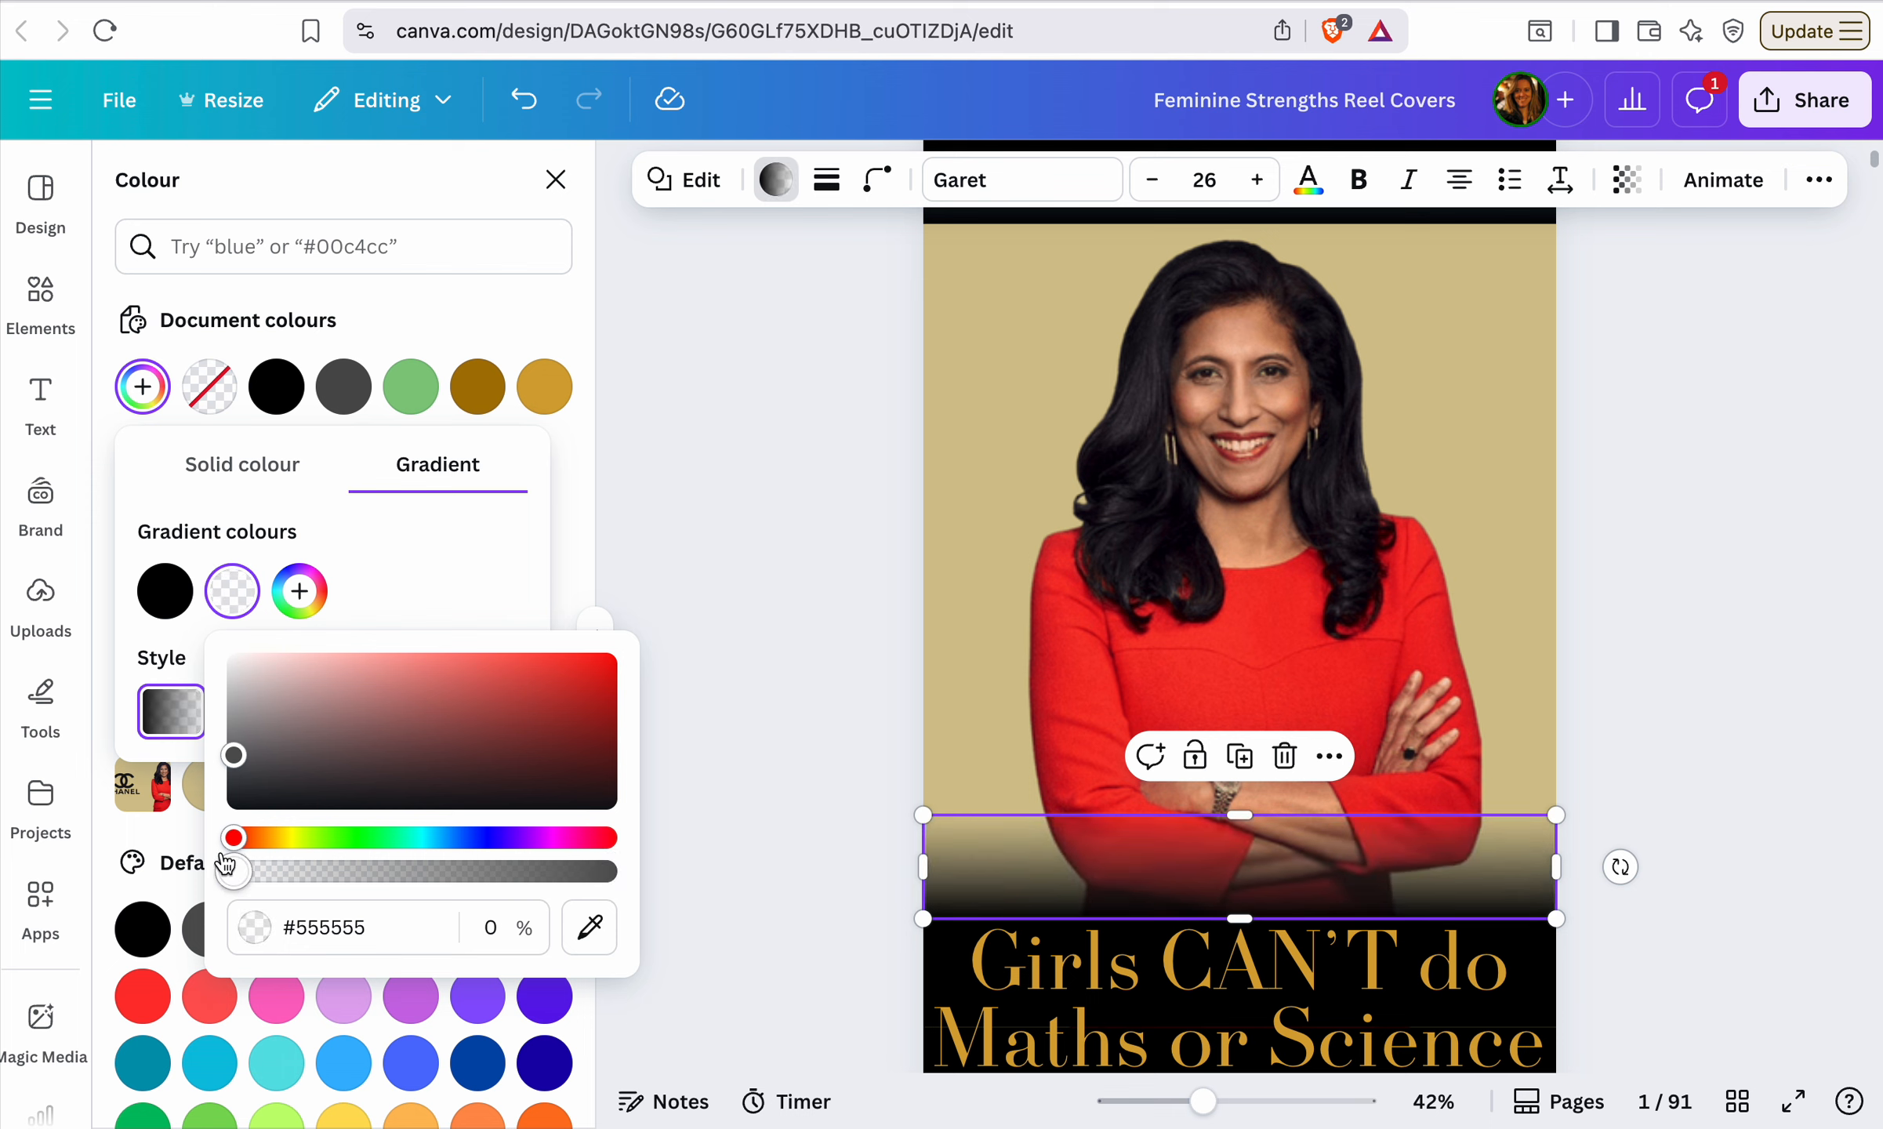
Lower the gradient strip's upper edge slightly so the fade into the photo is a little shorter, and check the cover
{"action": "left_click", "coordinate": [406, 594]}
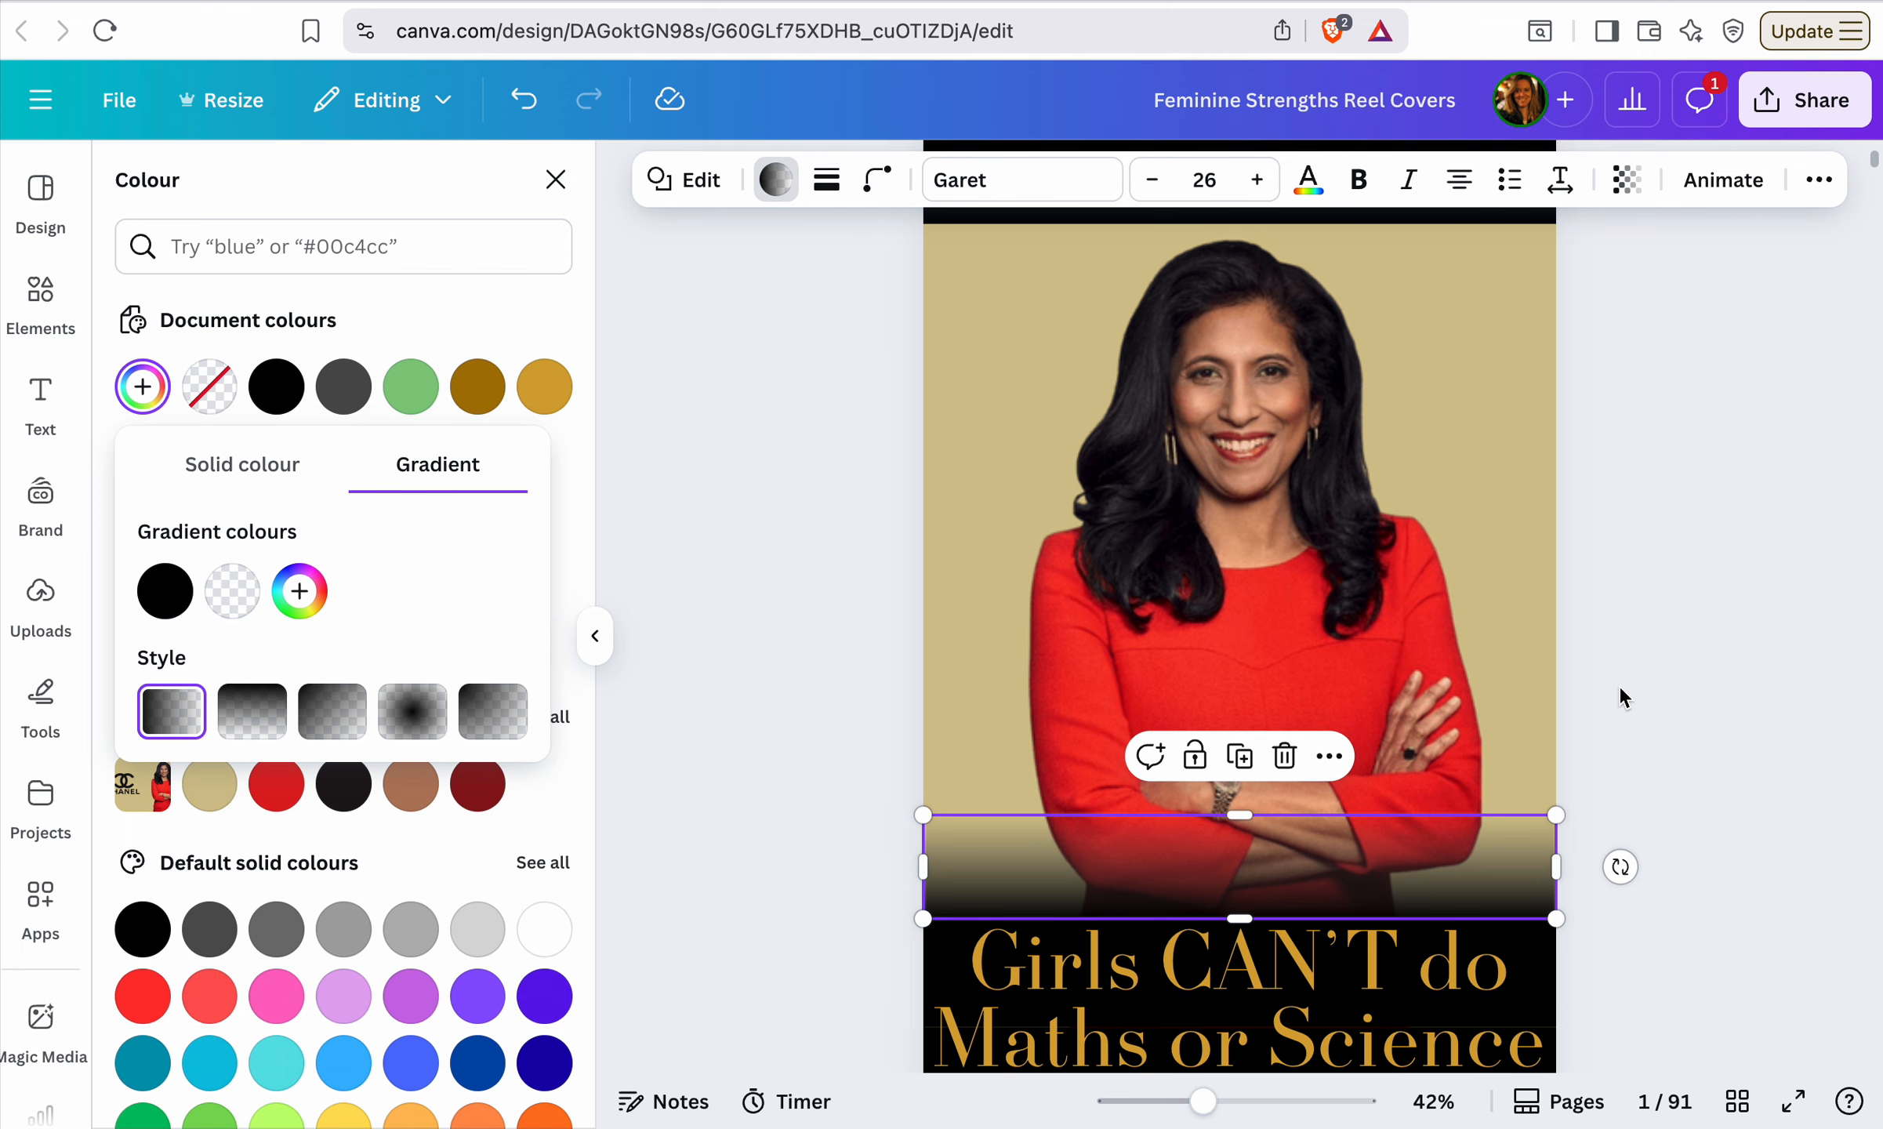
{"action": "key", "text": "Escape"}
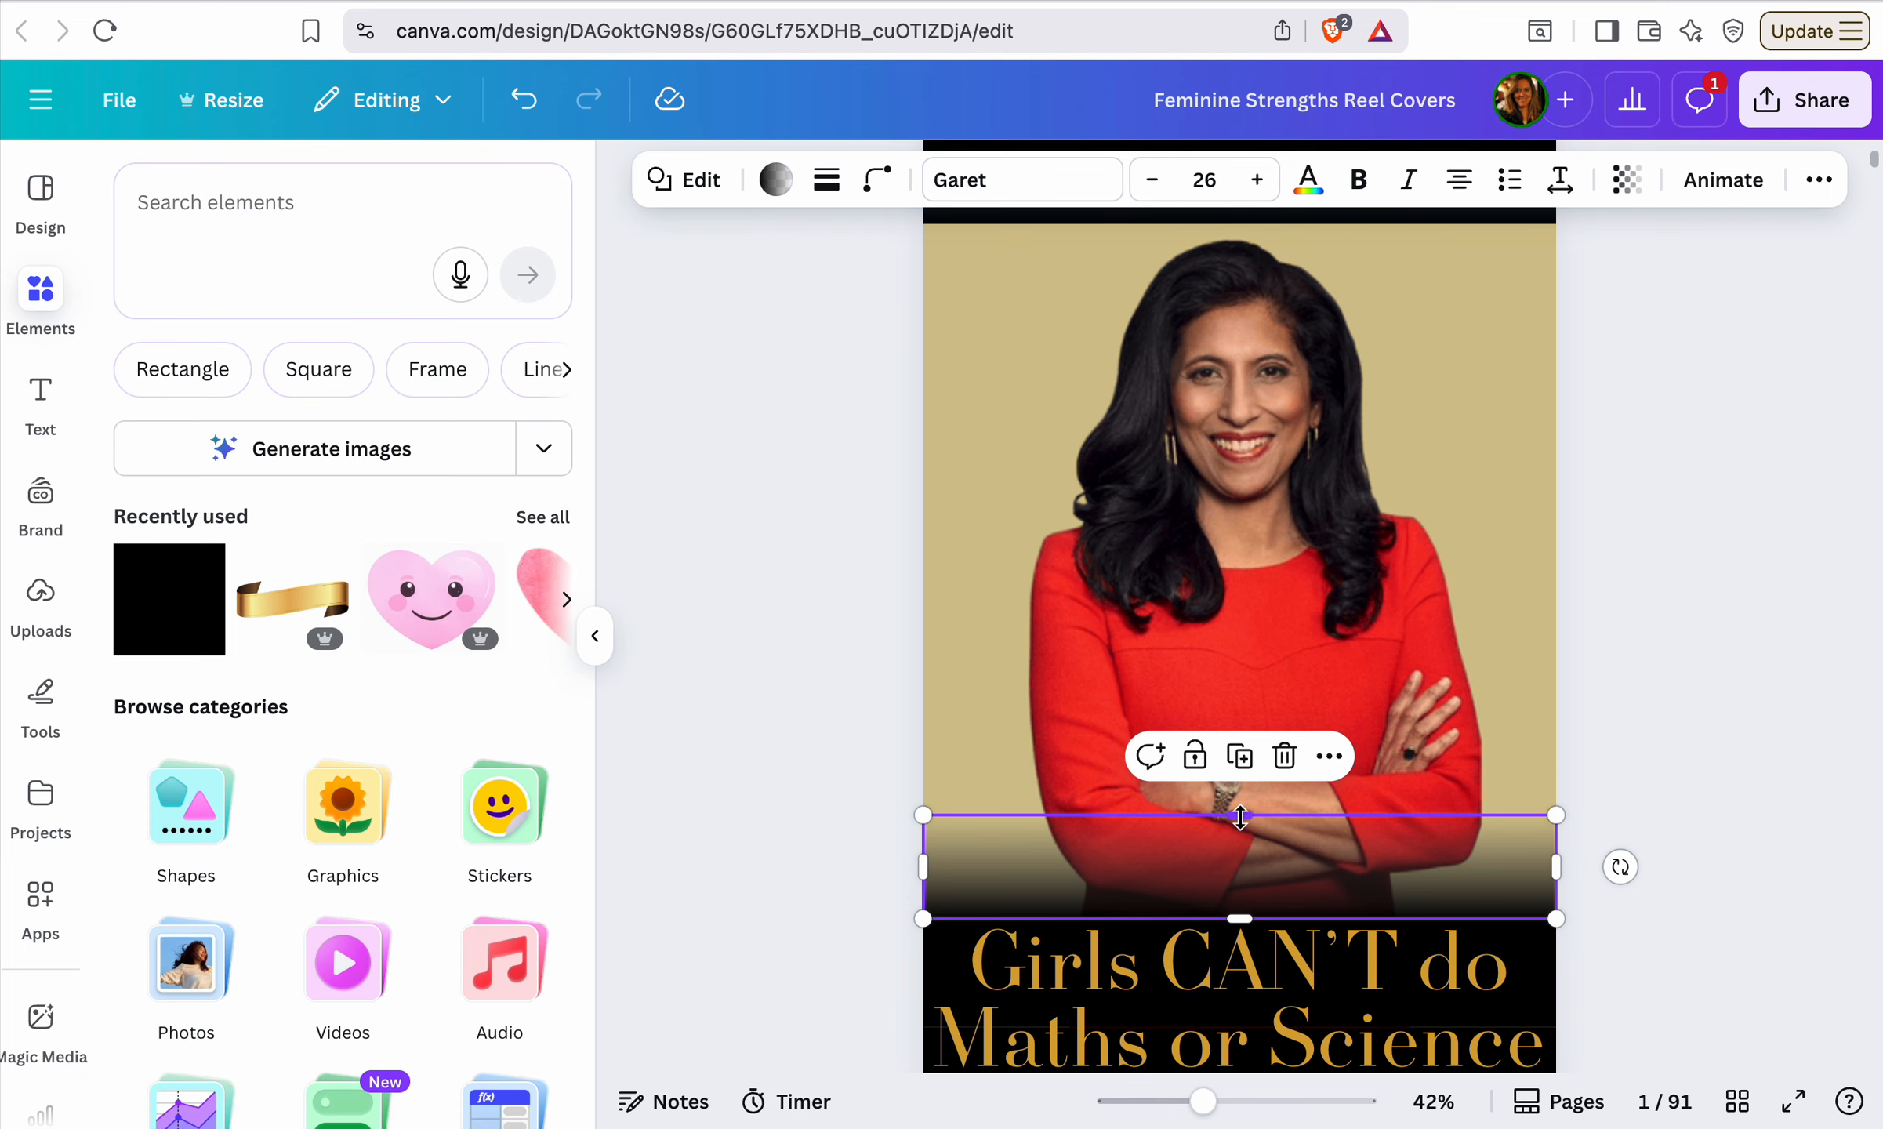
{"action": "left_click_drag", "start_coordinate": [1254, 814], "coordinate": [1245, 667]}
{"action": "left_click_drag", "start_coordinate": [1231, 427], "coordinate": [1202, 825]}
{"action": "left_click", "coordinate": [1645, 706]}
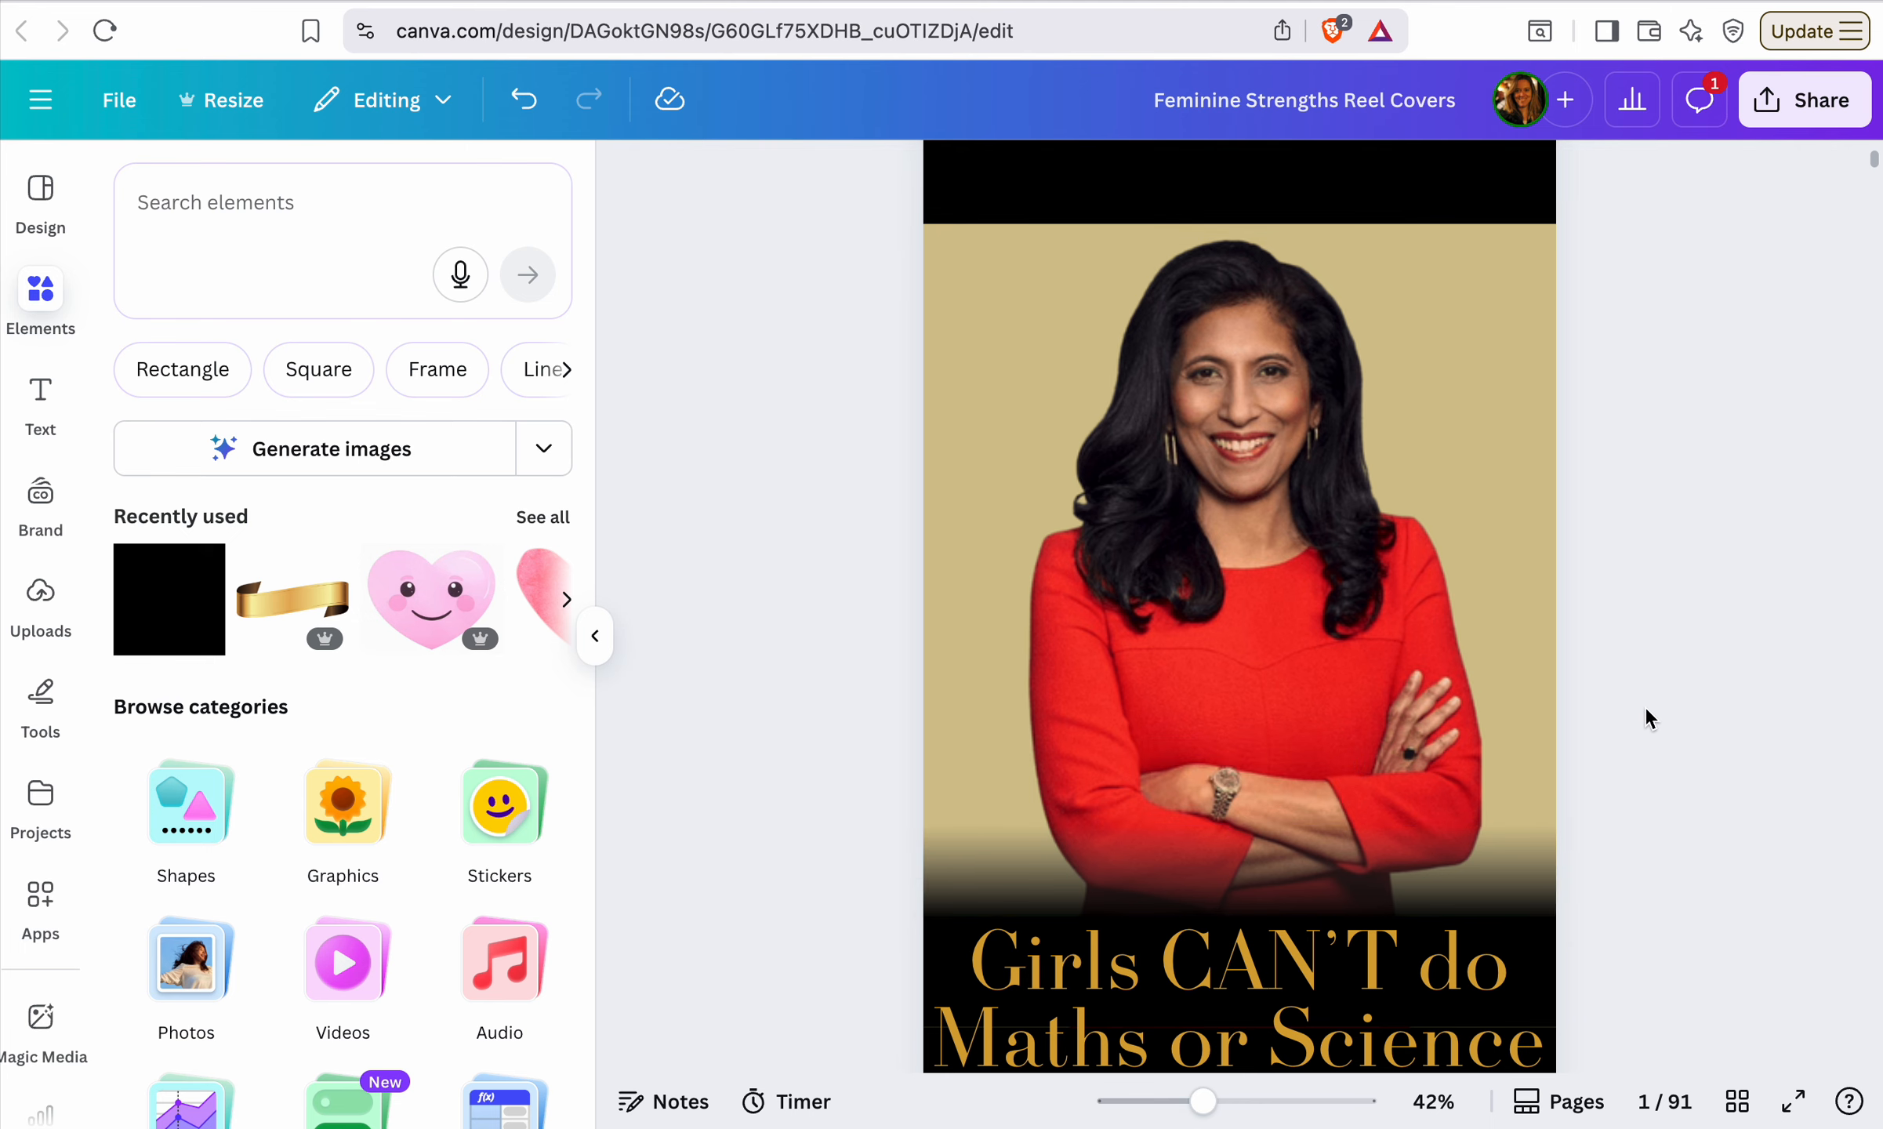
{"action": "scroll", "coordinate": [1645, 706], "scroll_direction": "down", "scroll_amount": 5}
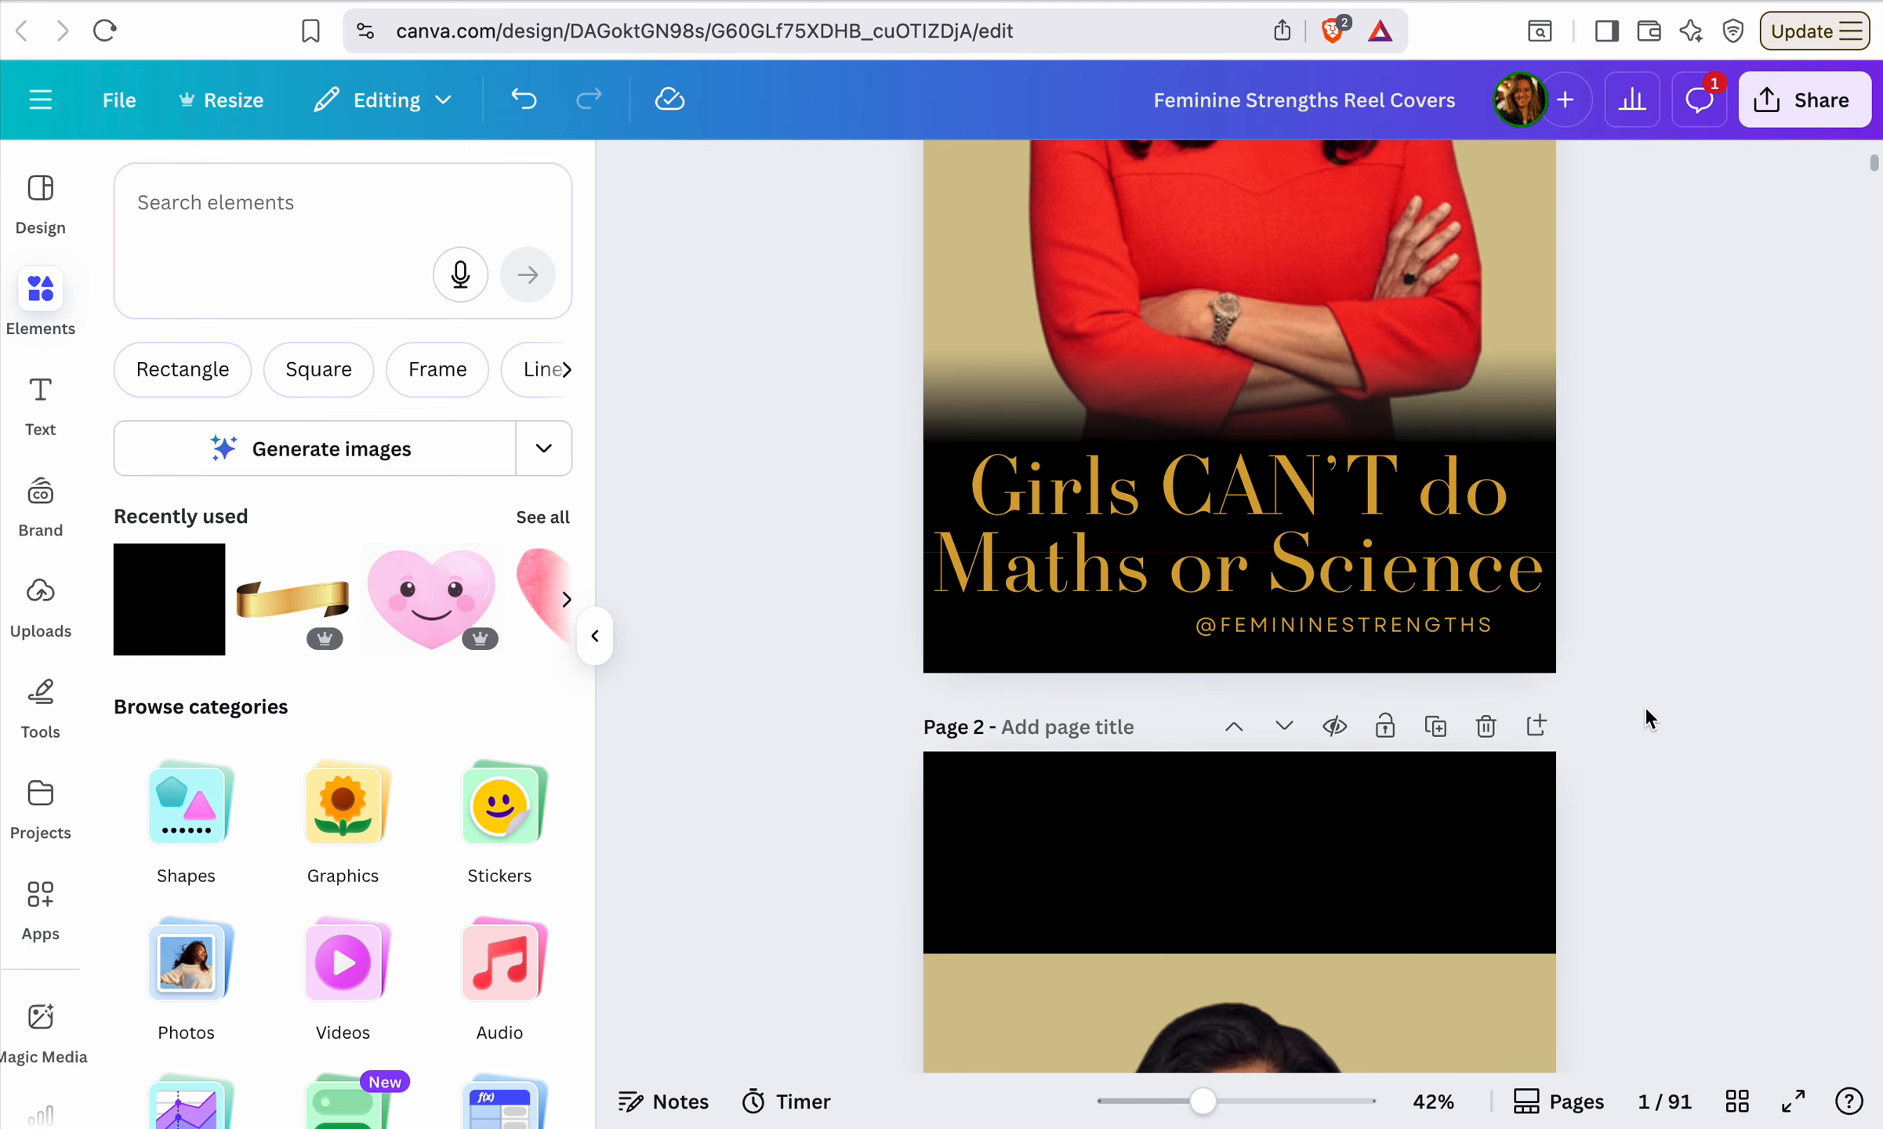
{"action": "scroll", "coordinate": [1645, 710], "scroll_direction": "up", "scroll_amount": 4}
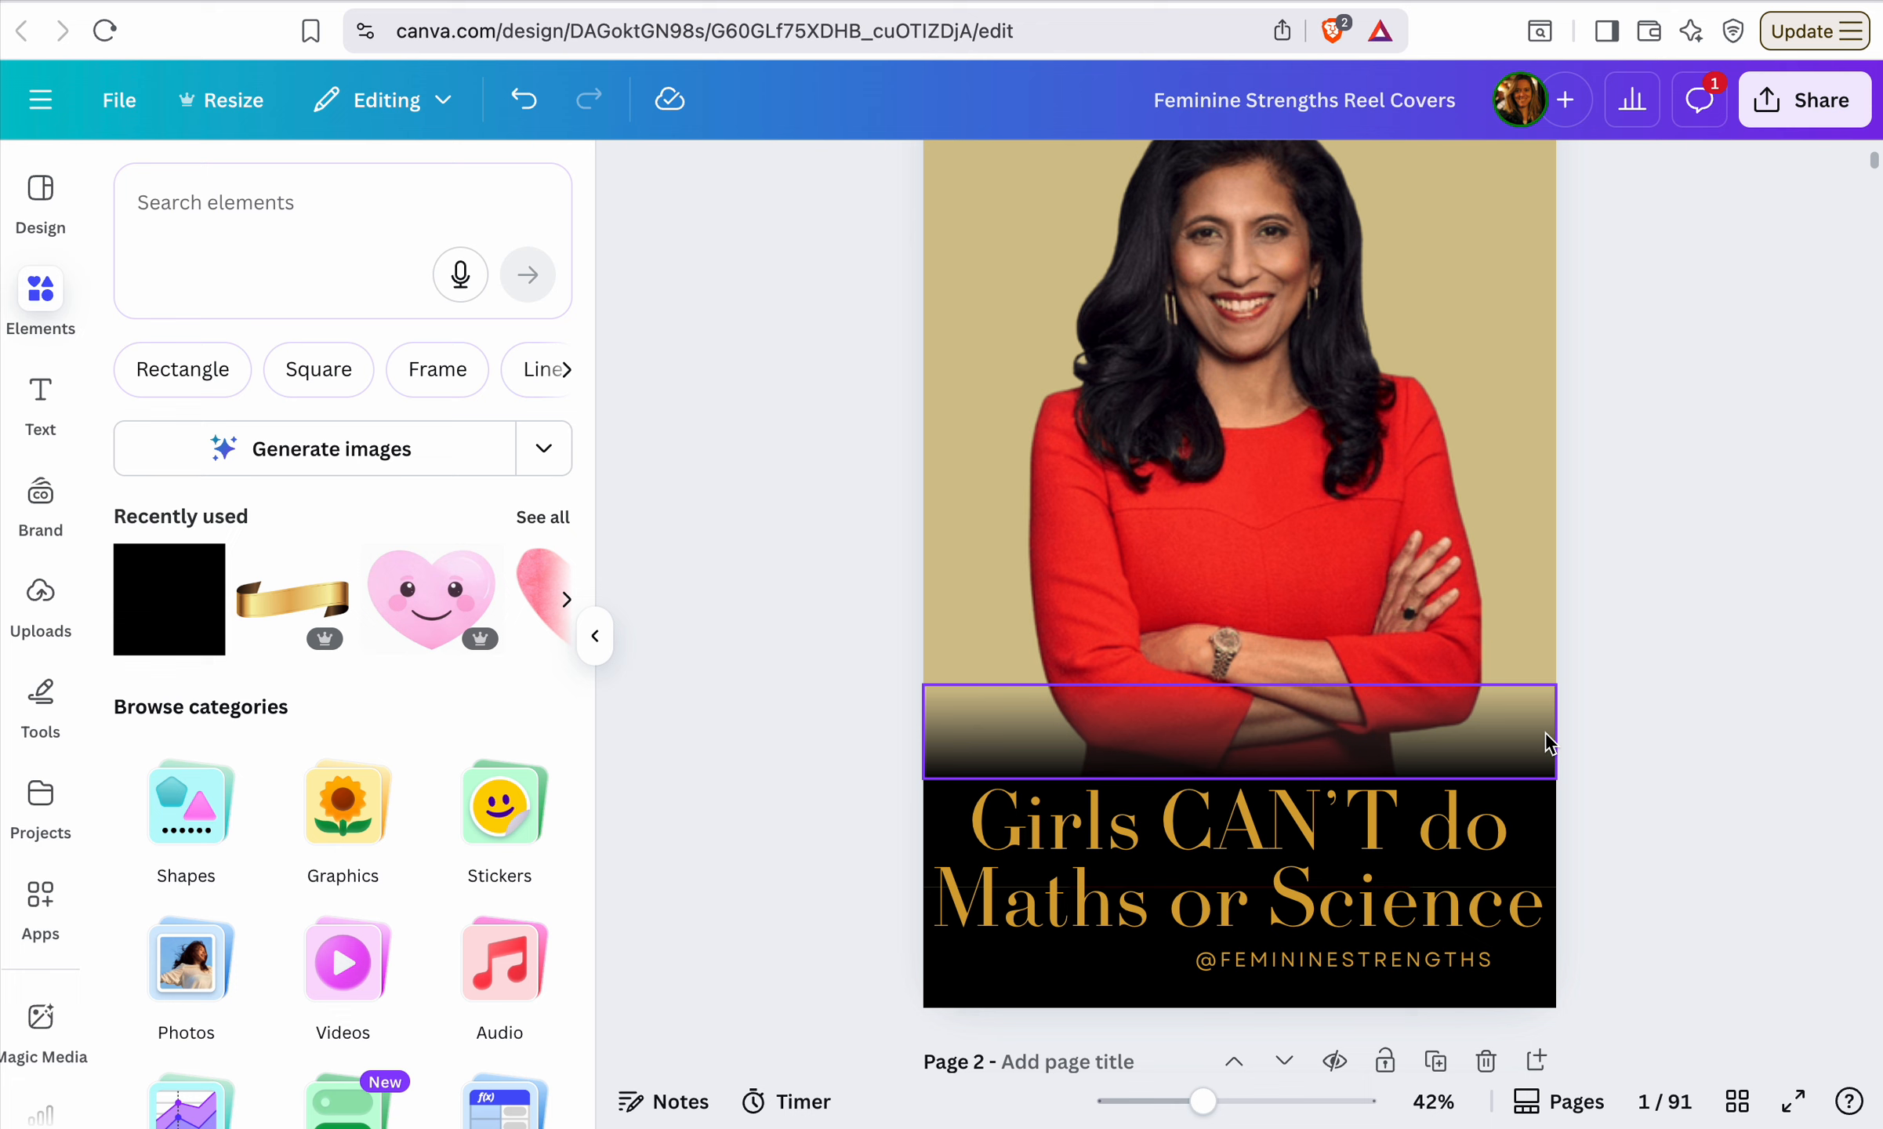
Extend the gradient strip's lower edge down behind the first line of the title
{"action": "left_click", "coordinate": [1543, 733]}
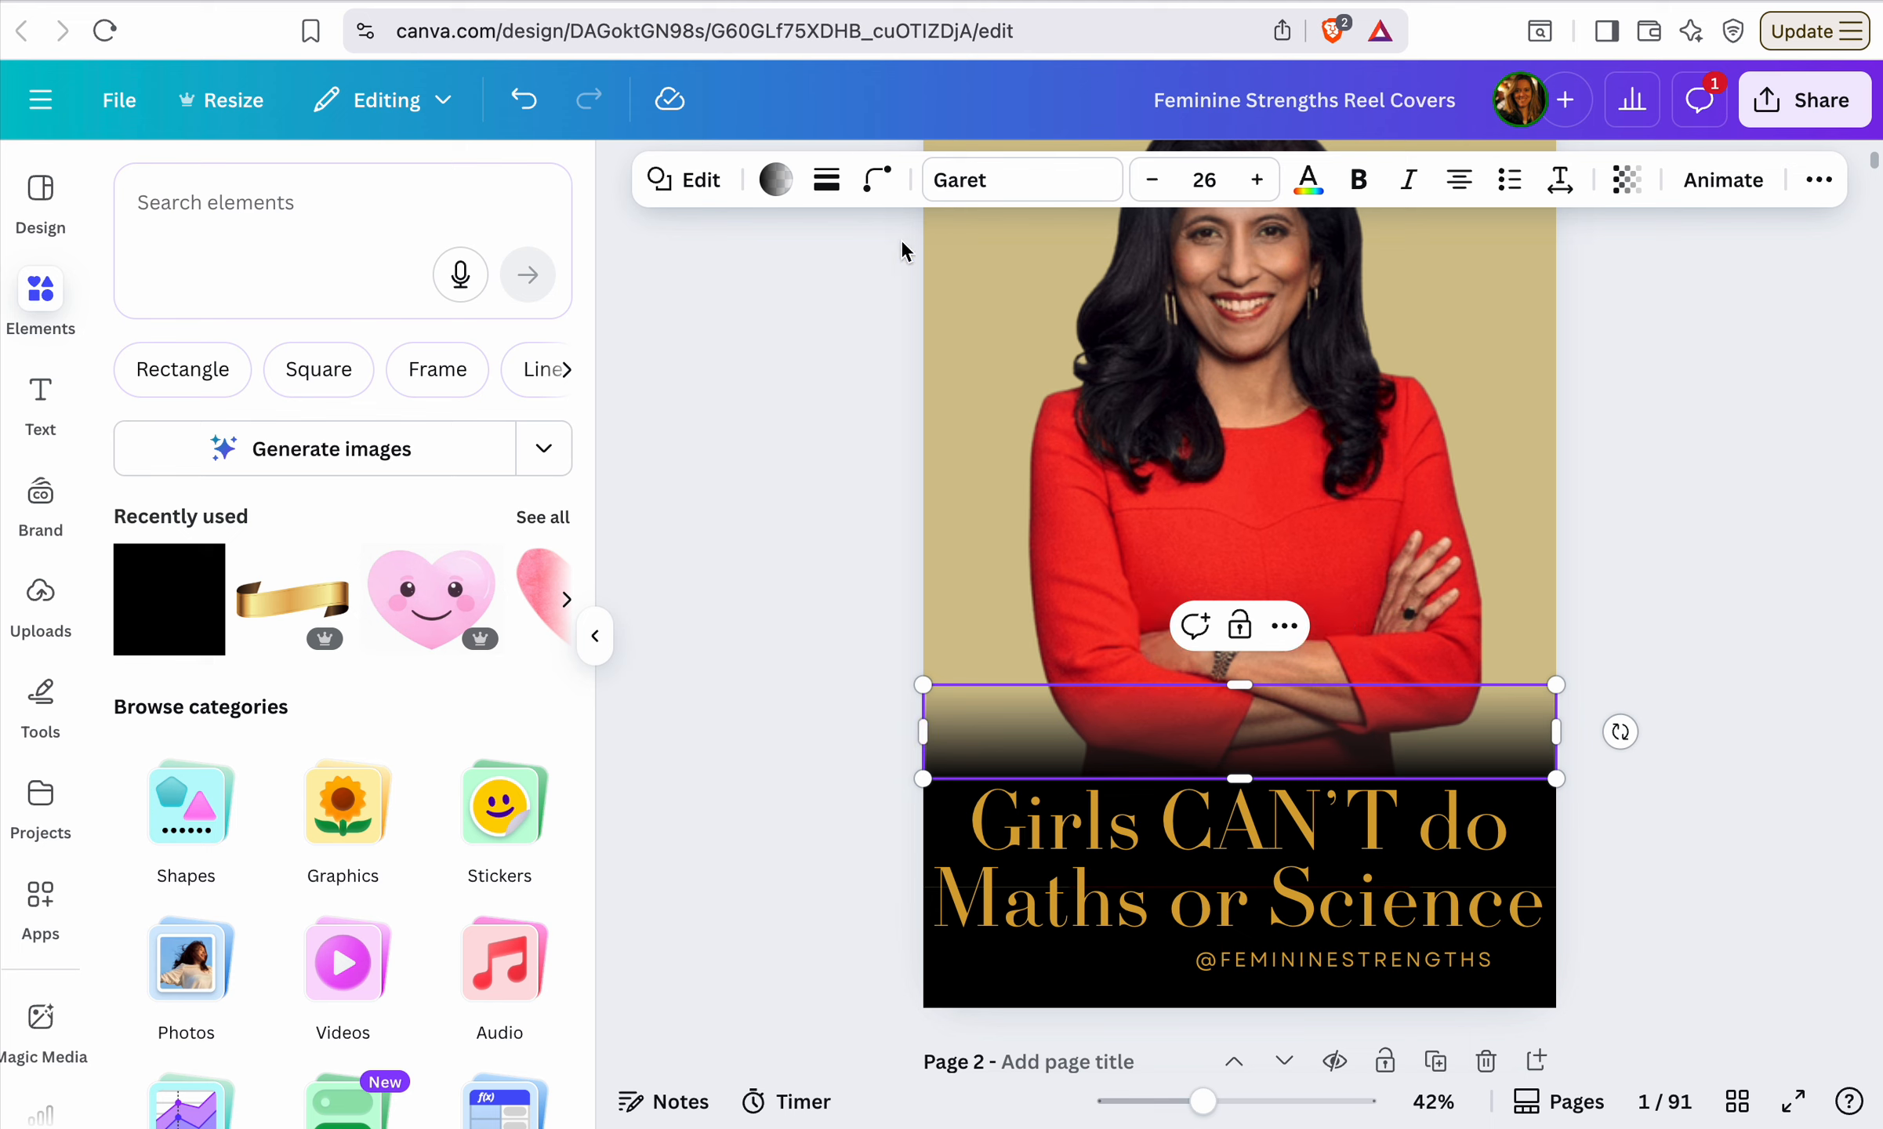
{"action": "left_click", "coordinate": [776, 182]}
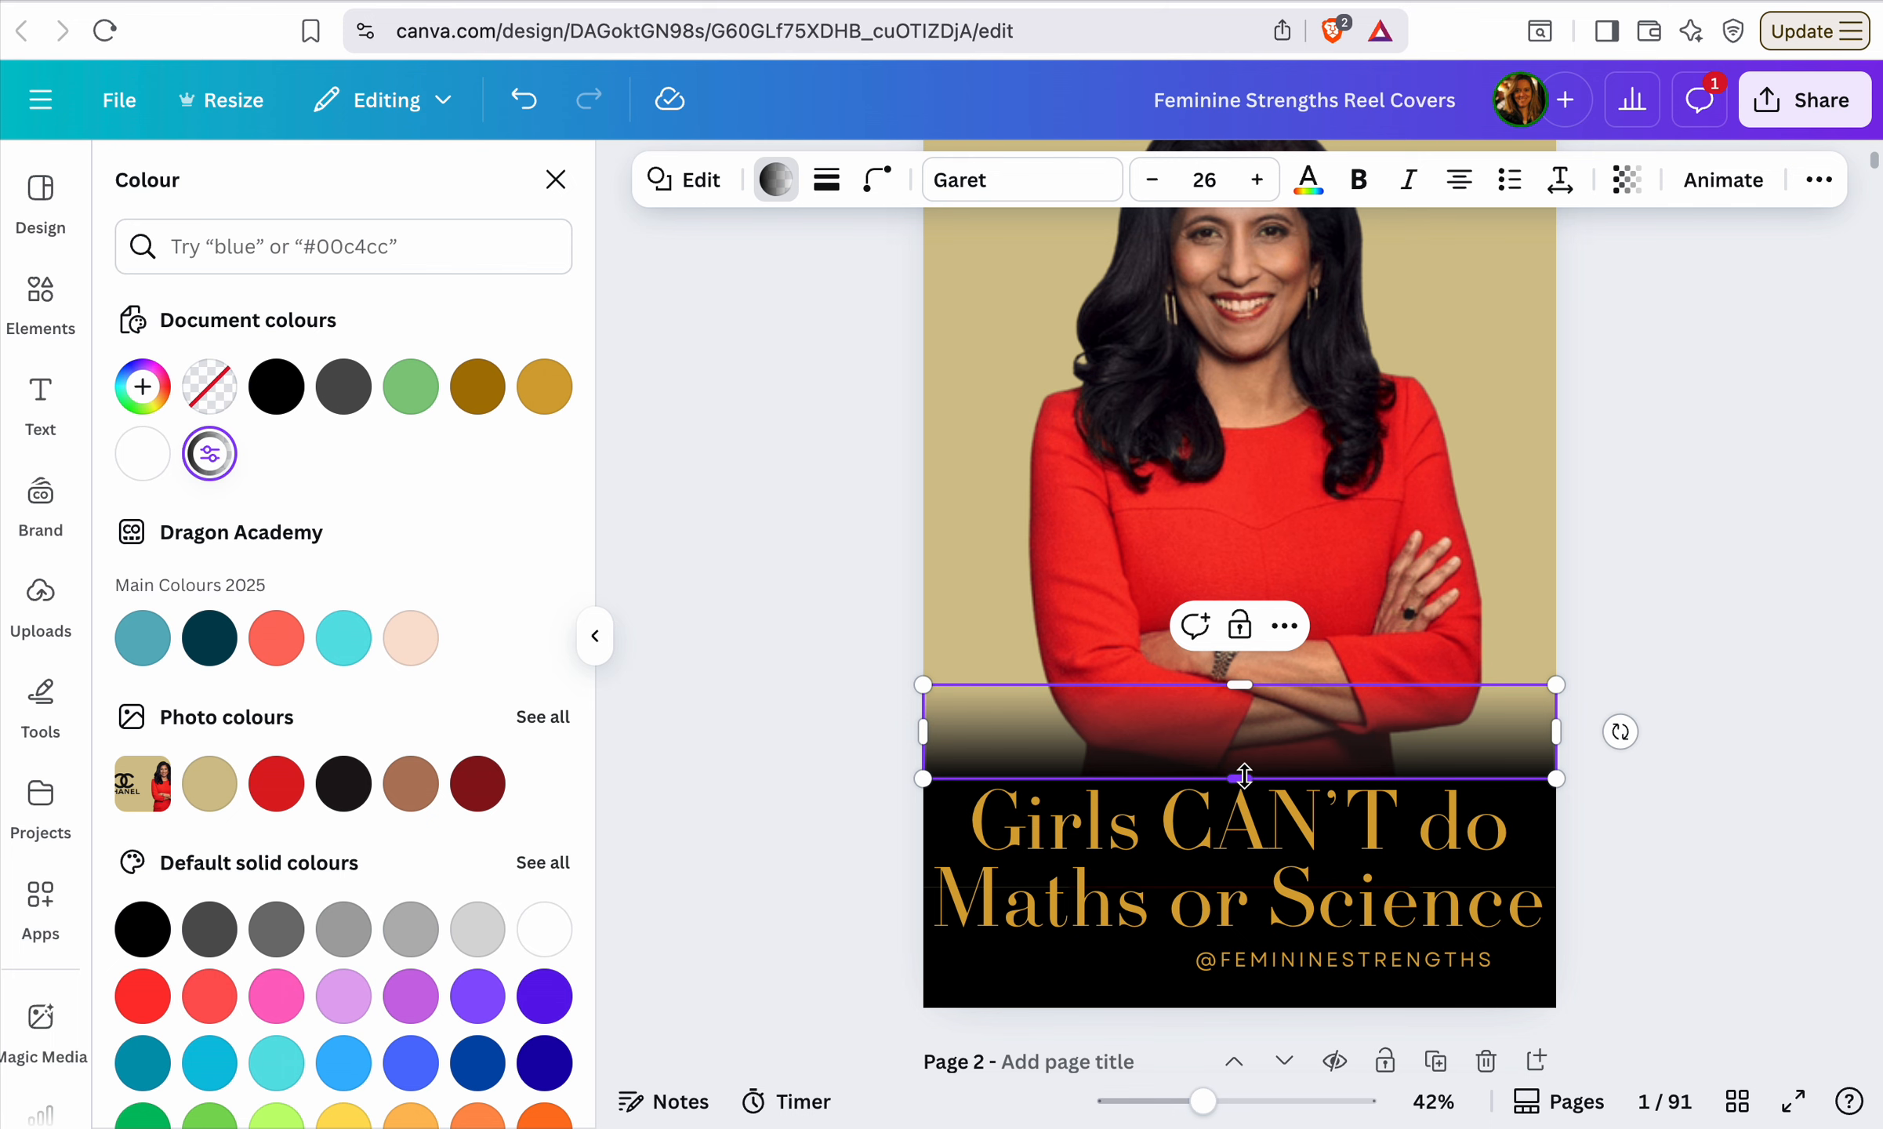
{"action": "left_click_drag", "start_coordinate": [1241, 778], "coordinate": [1240, 812]}
{"action": "left_click", "coordinate": [1160, 890]}
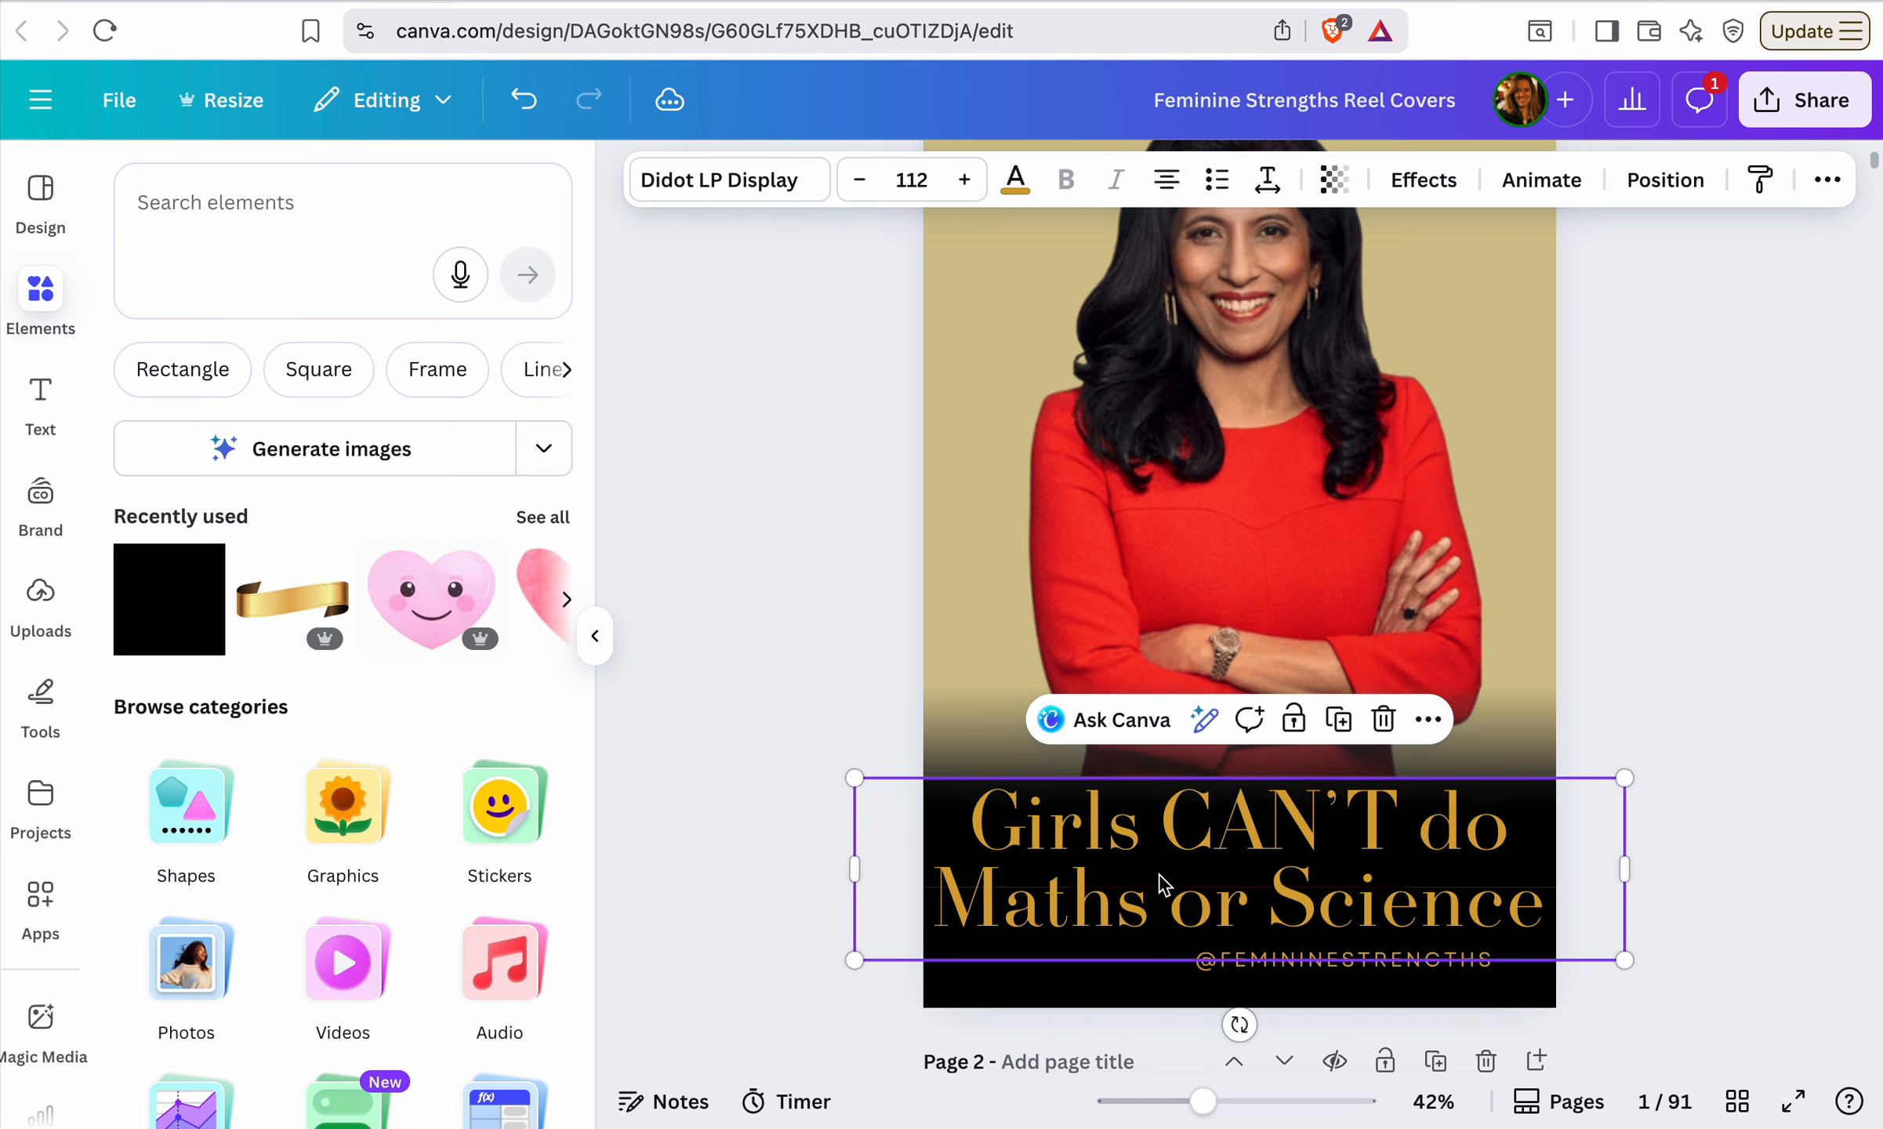
{"action": "left_click", "coordinate": [1097, 960]}
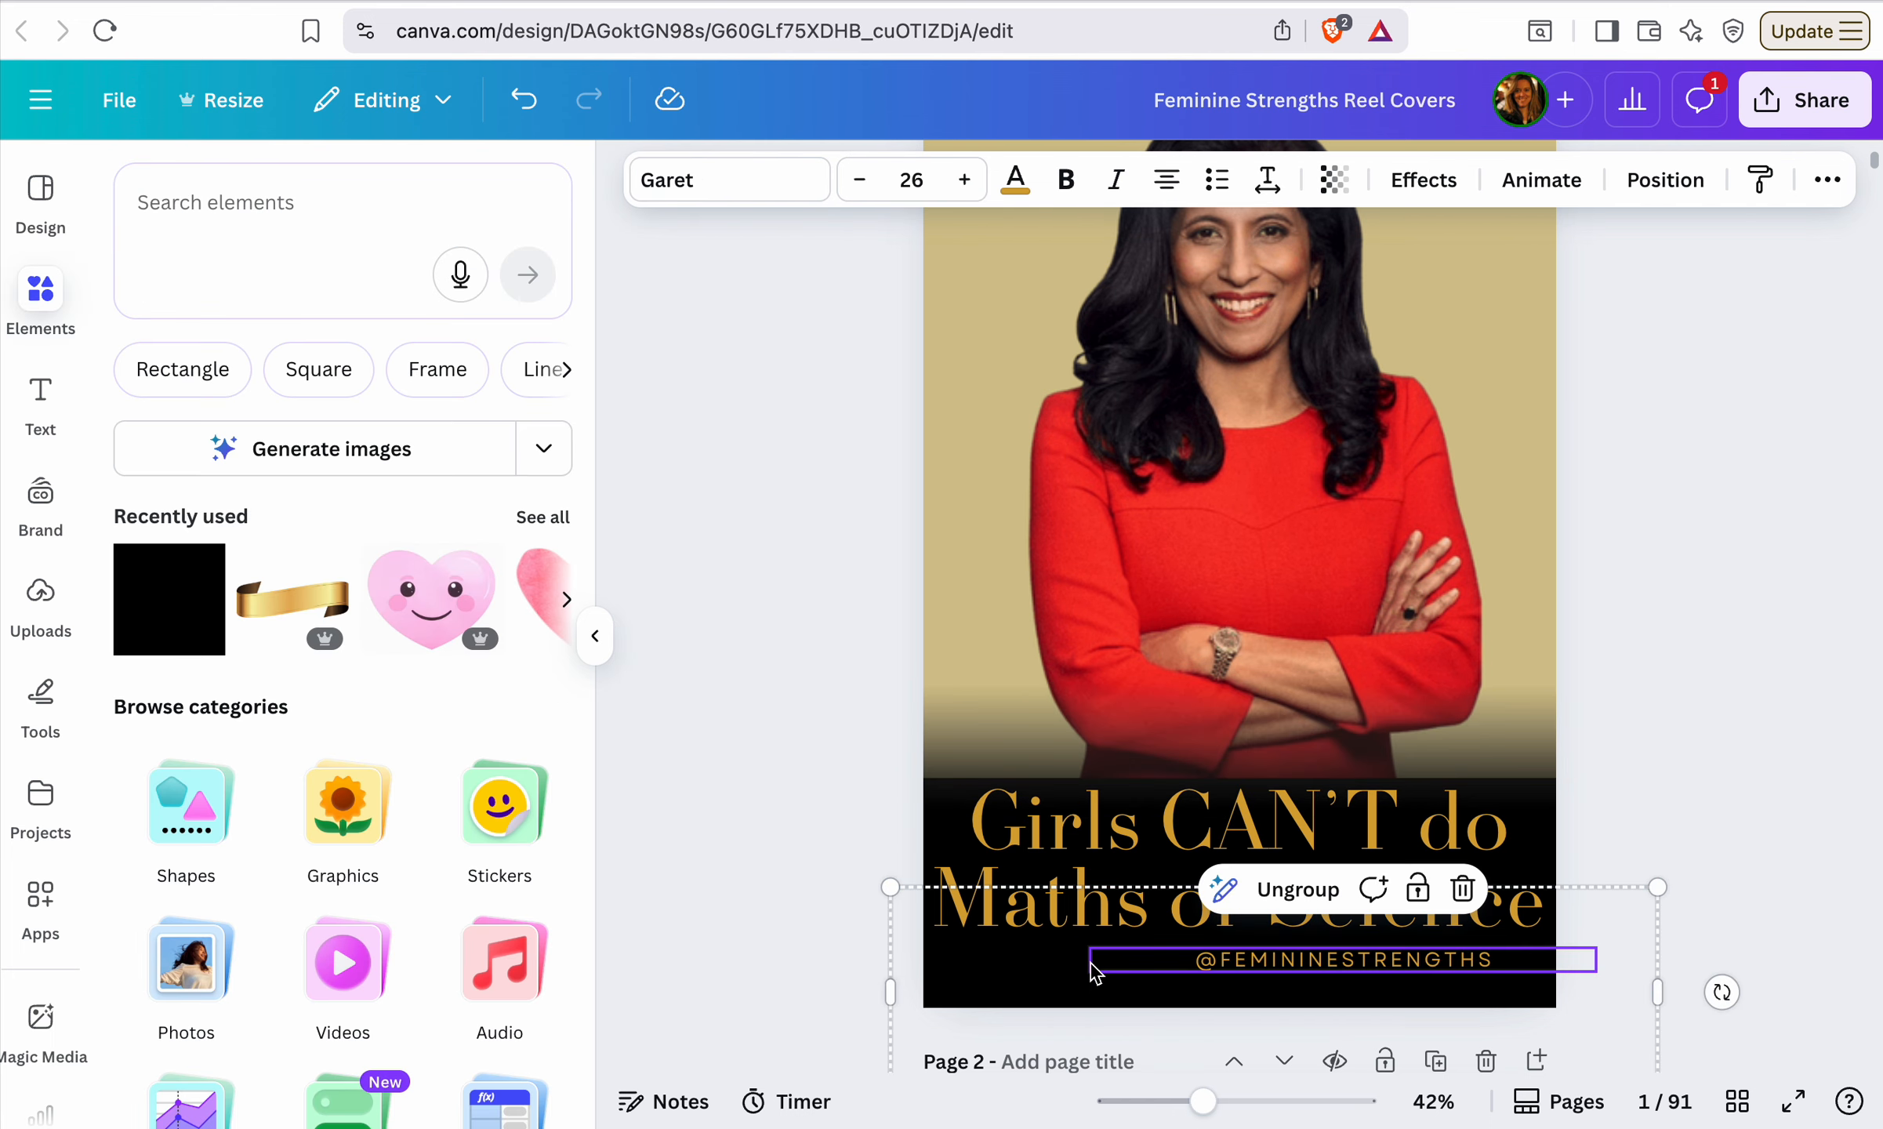
{"action": "left_click", "coordinate": [959, 811]}
{"action": "left_click", "coordinate": [1603, 692]}
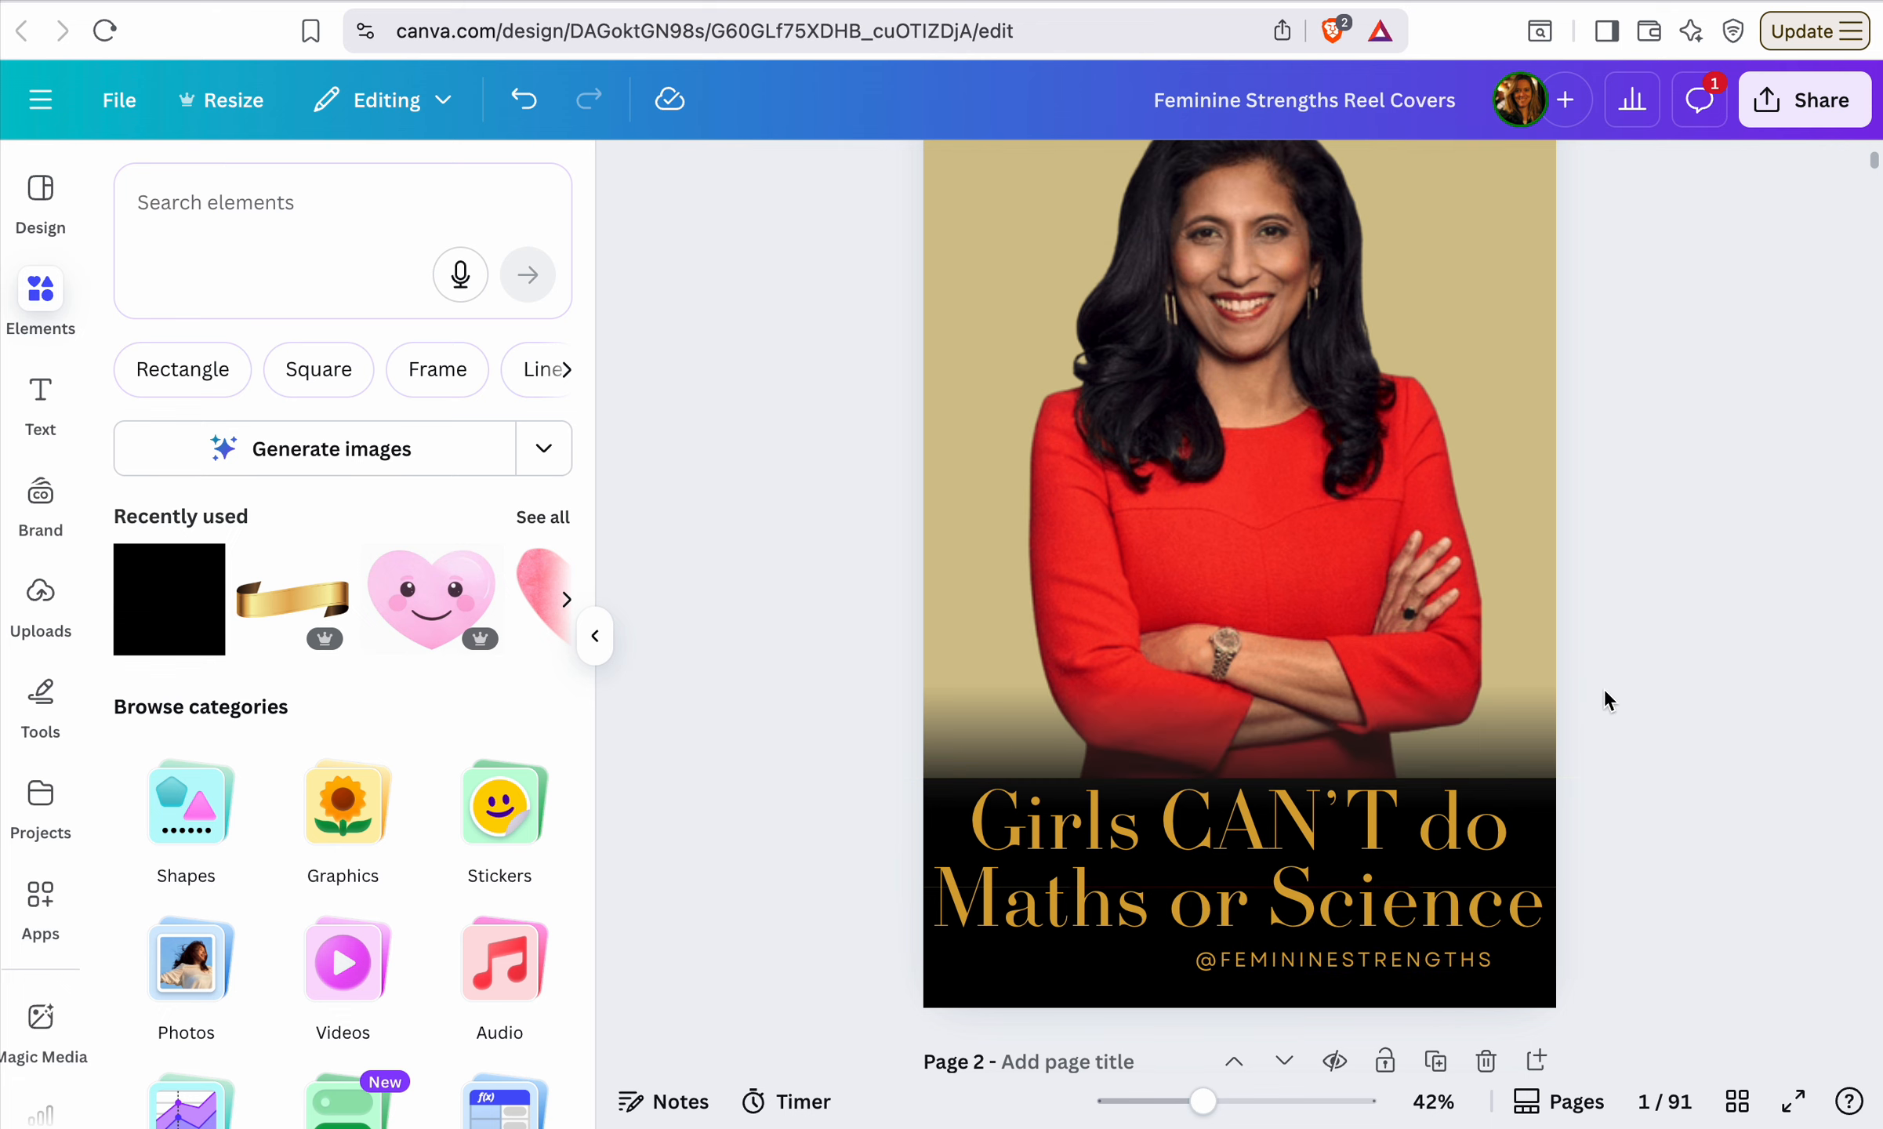
Move the title aside and lift the gradient strip off the black band, up over the woman's arms
{"action": "left_click", "coordinate": [1530, 786]}
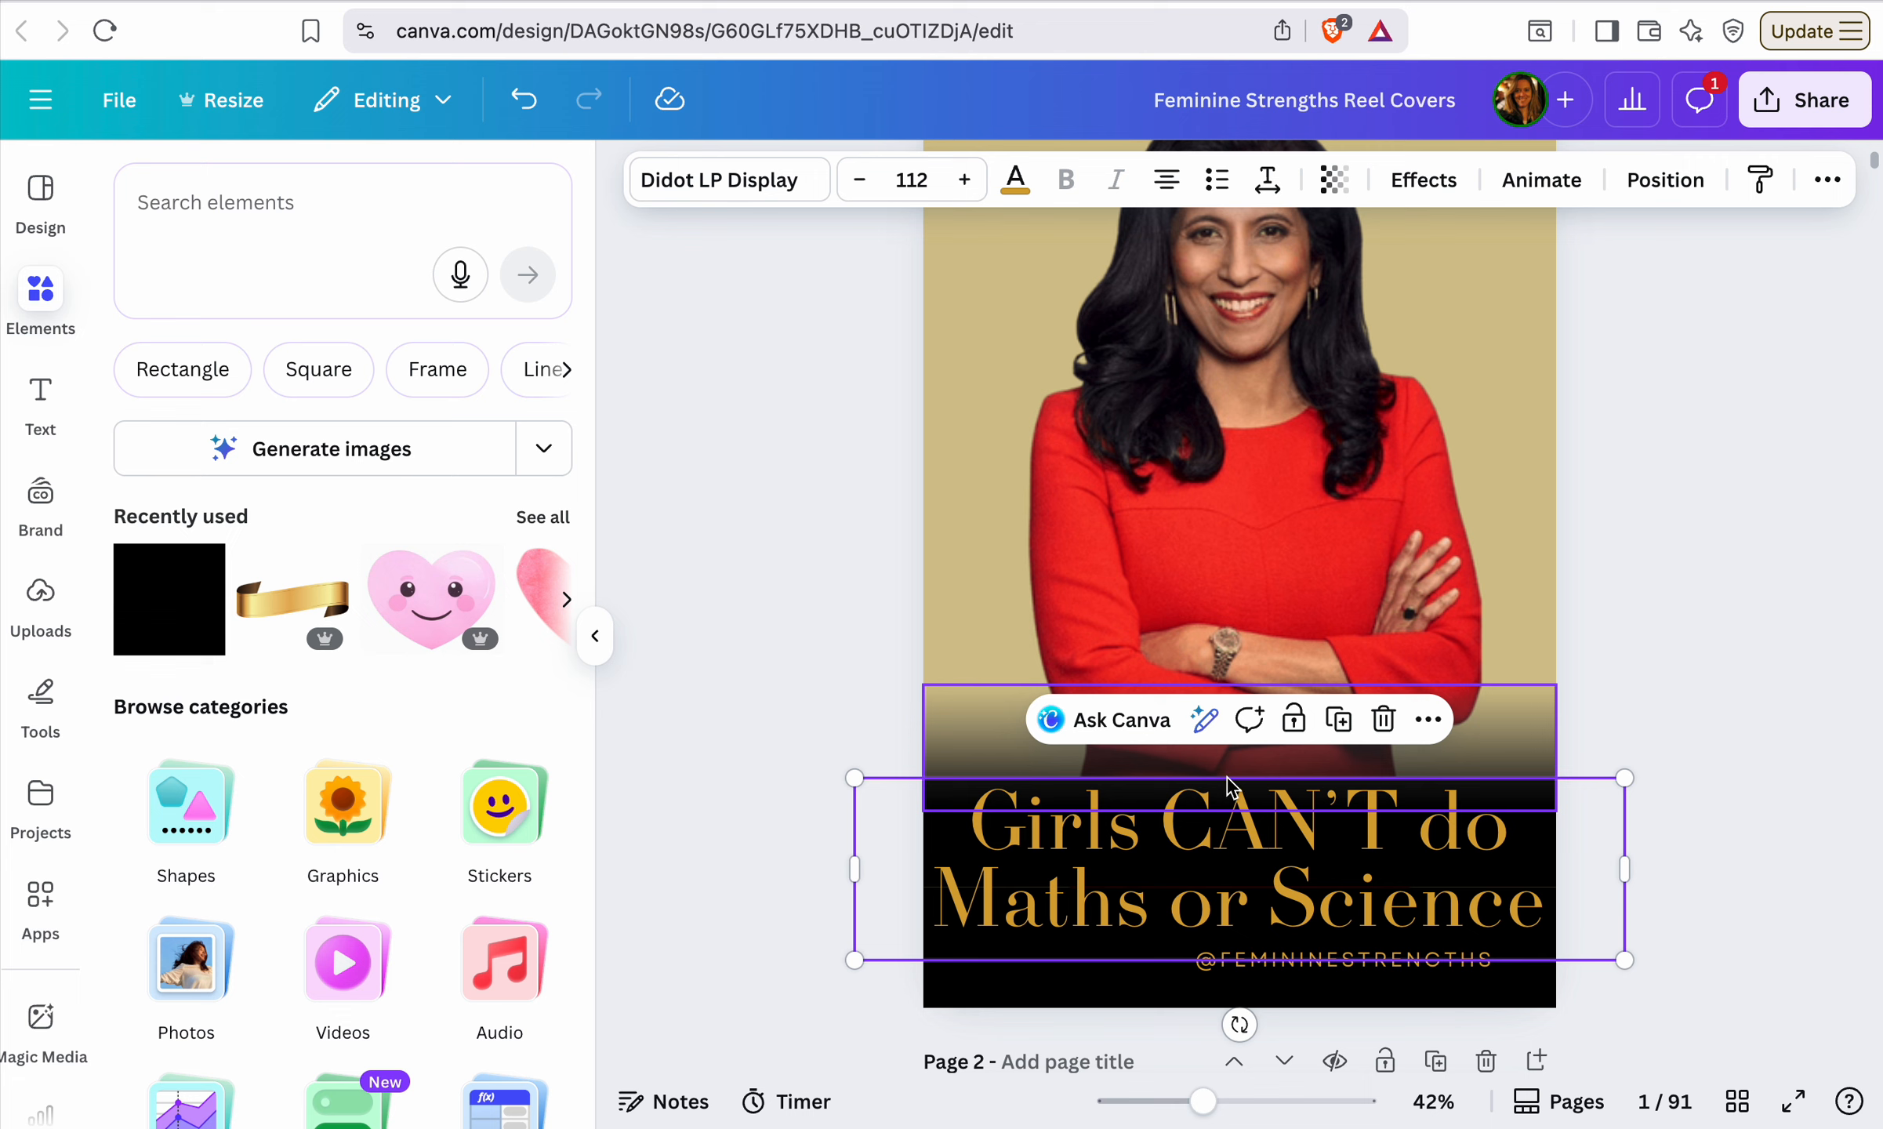
{"action": "left_click_drag", "start_coordinate": [1623, 779], "coordinate": [1776, 667]}
{"action": "key", "text": "super+z"}
{"action": "left_click", "coordinate": [1528, 921]}
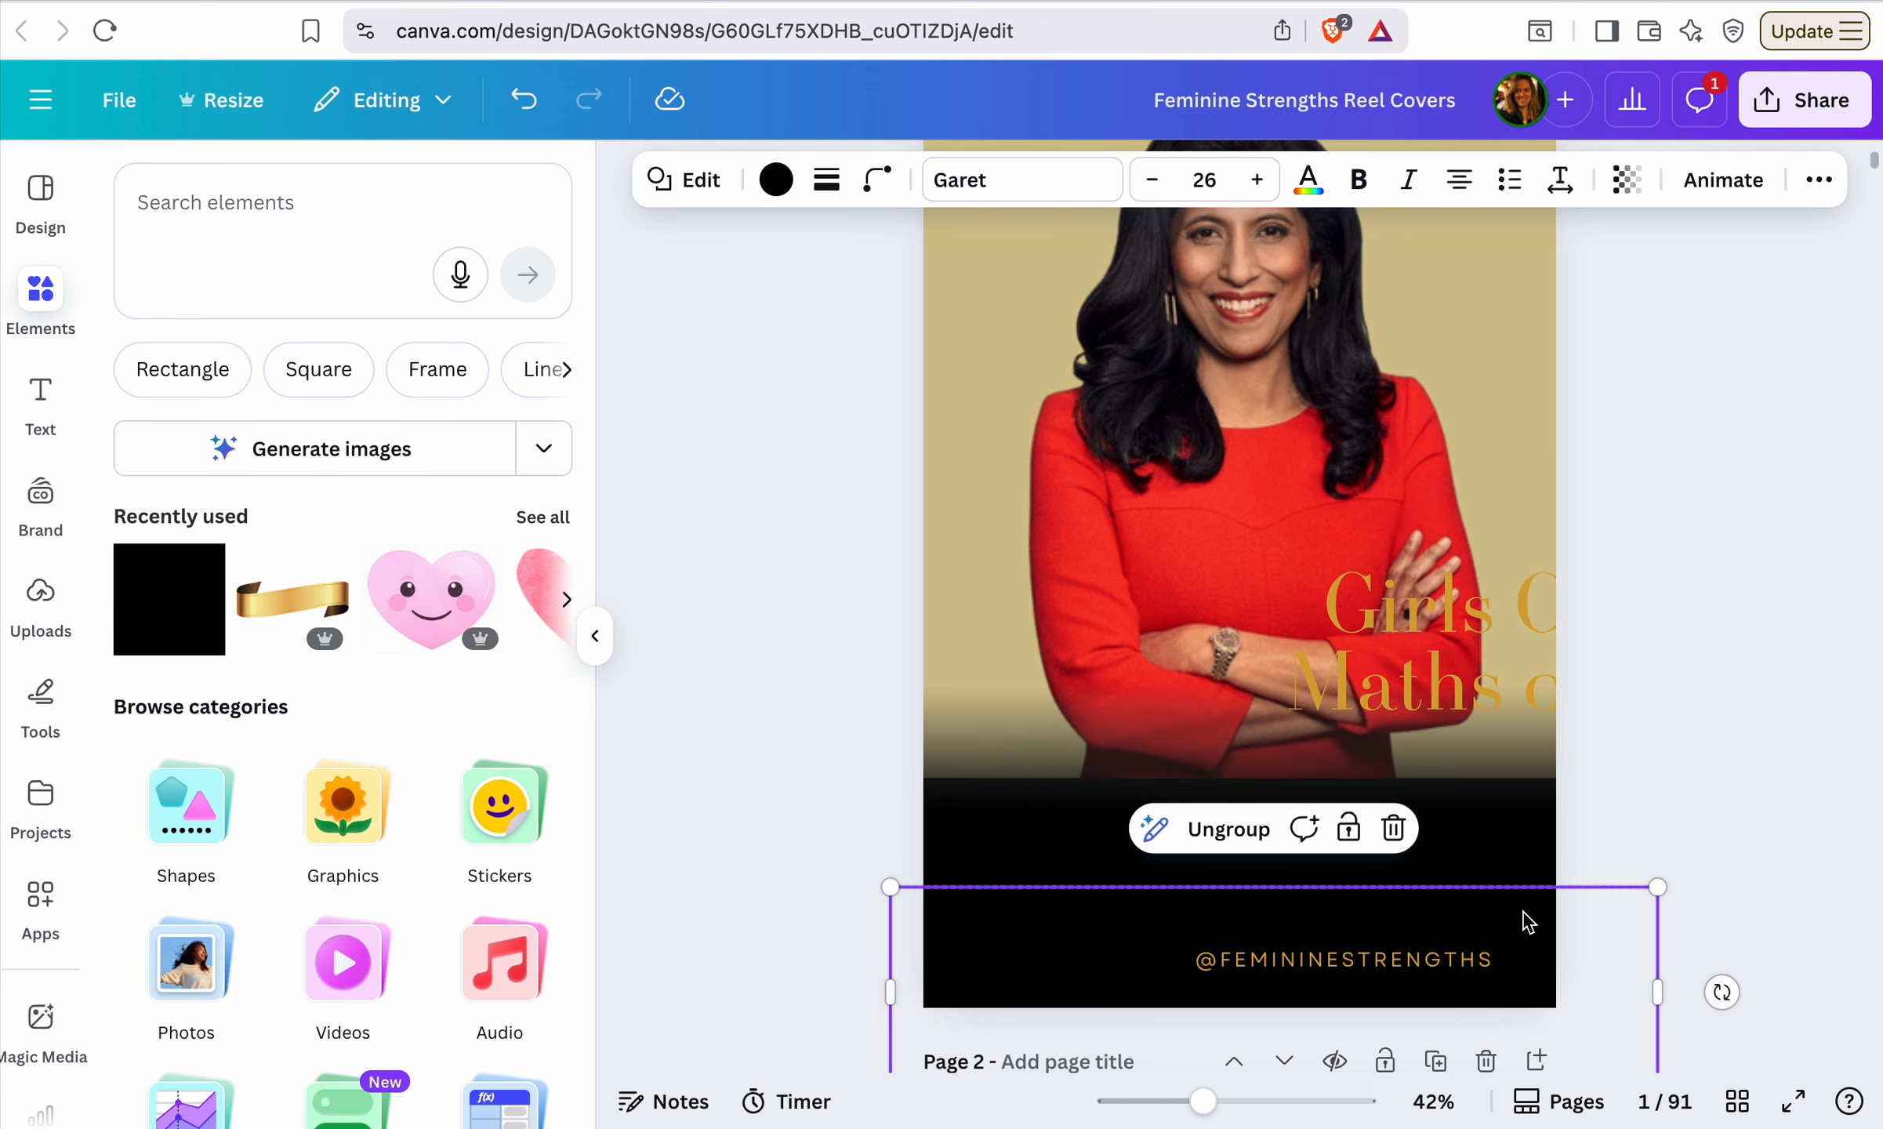
{"action": "left_click", "coordinate": [1503, 870]}
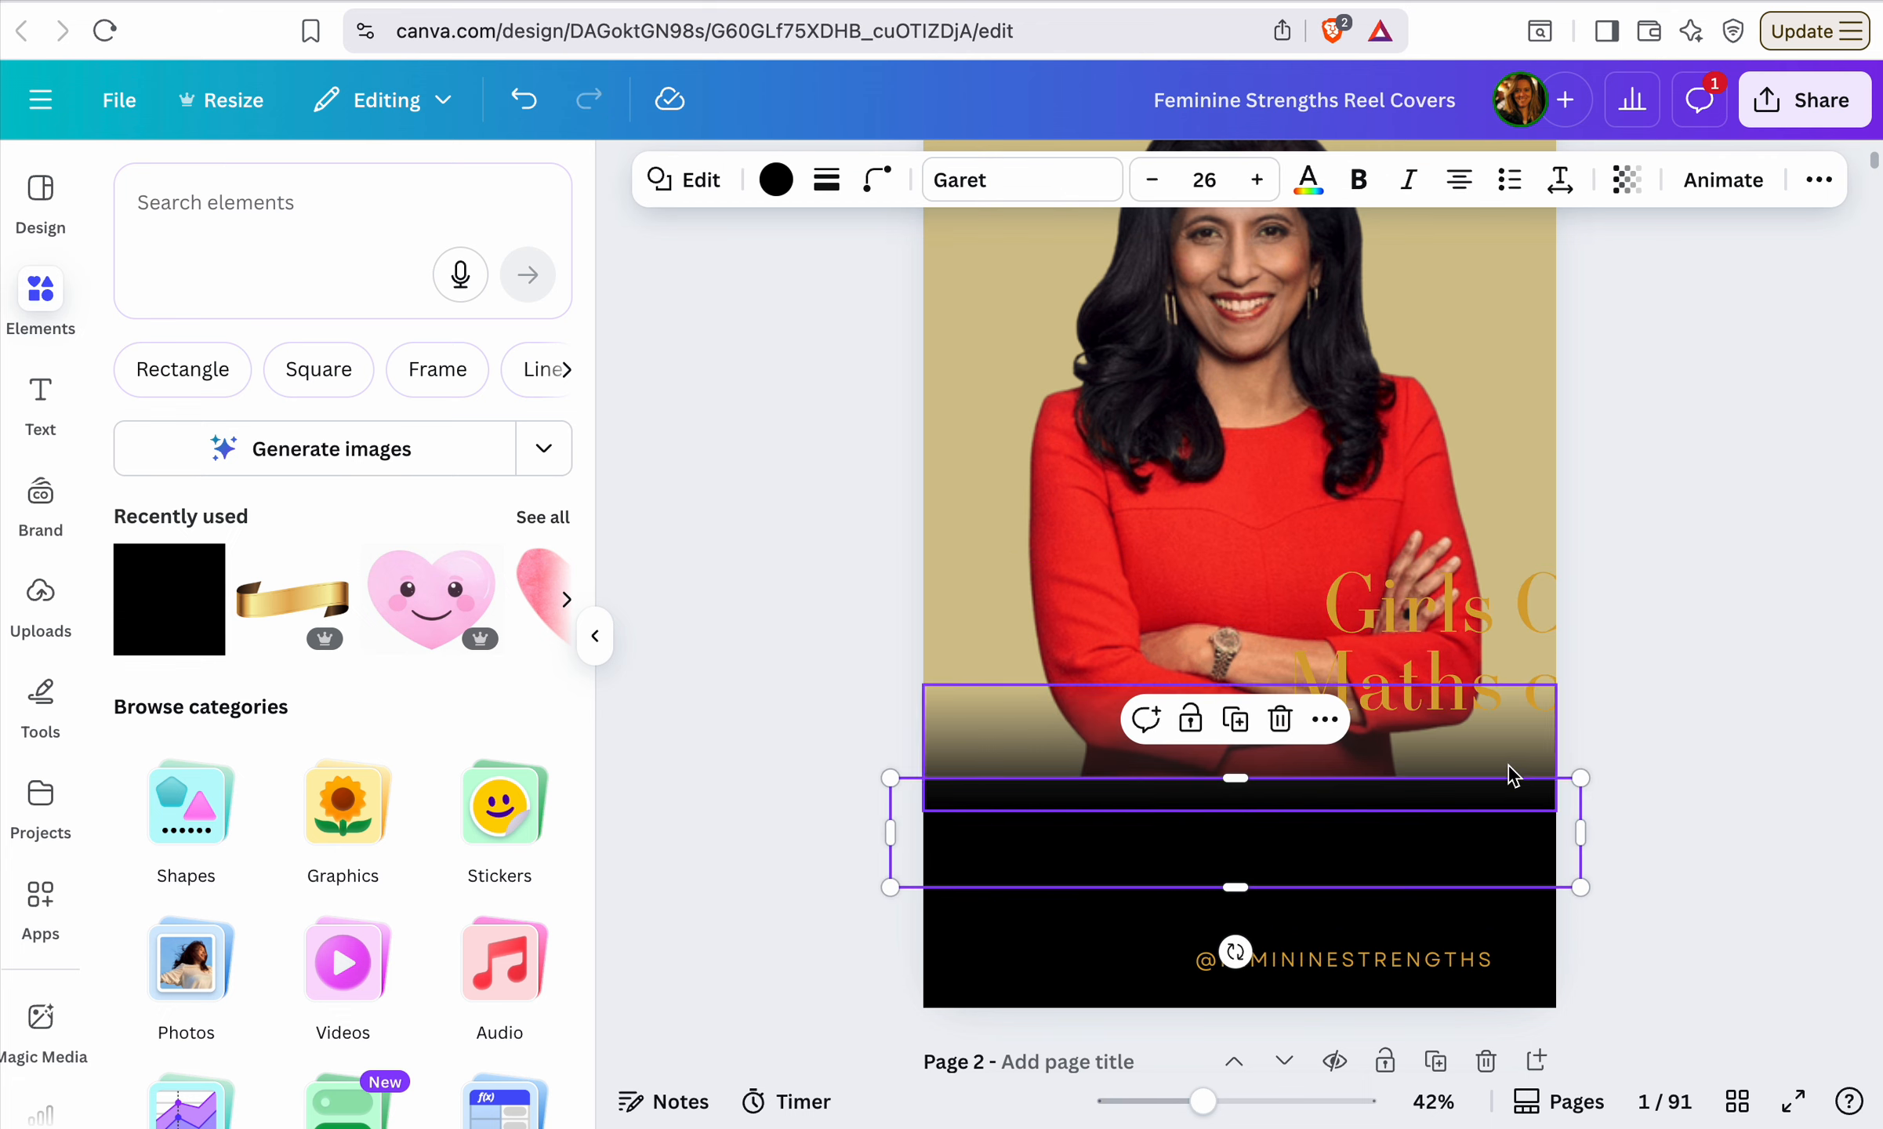
{"action": "left_click_drag", "start_coordinate": [1513, 776], "coordinate": [1496, 590]}
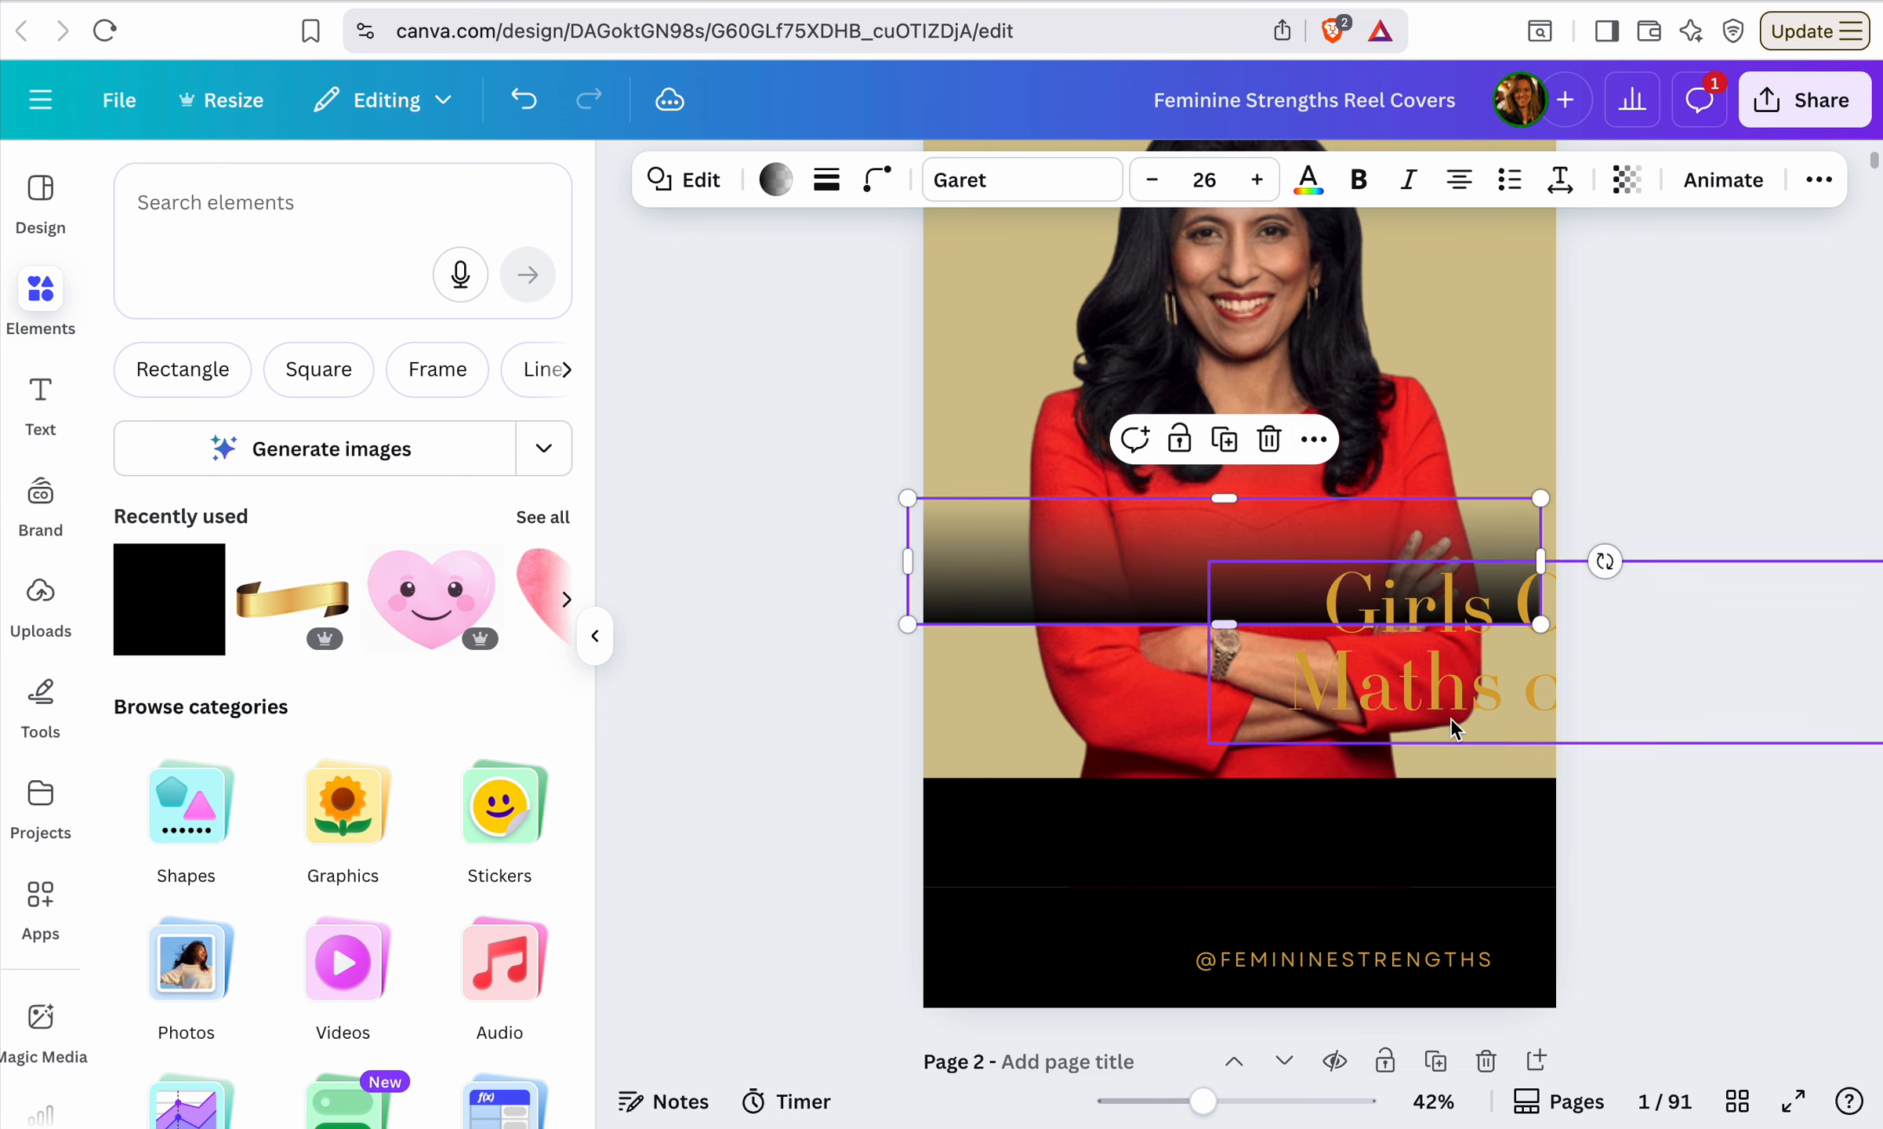
Nudge the upper black rectangle down and lower its upper edge to a height of 126
{"action": "left_click", "coordinate": [1433, 835]}
{"action": "left_click_drag", "start_coordinate": [1428, 834], "coordinate": [1428, 848]}
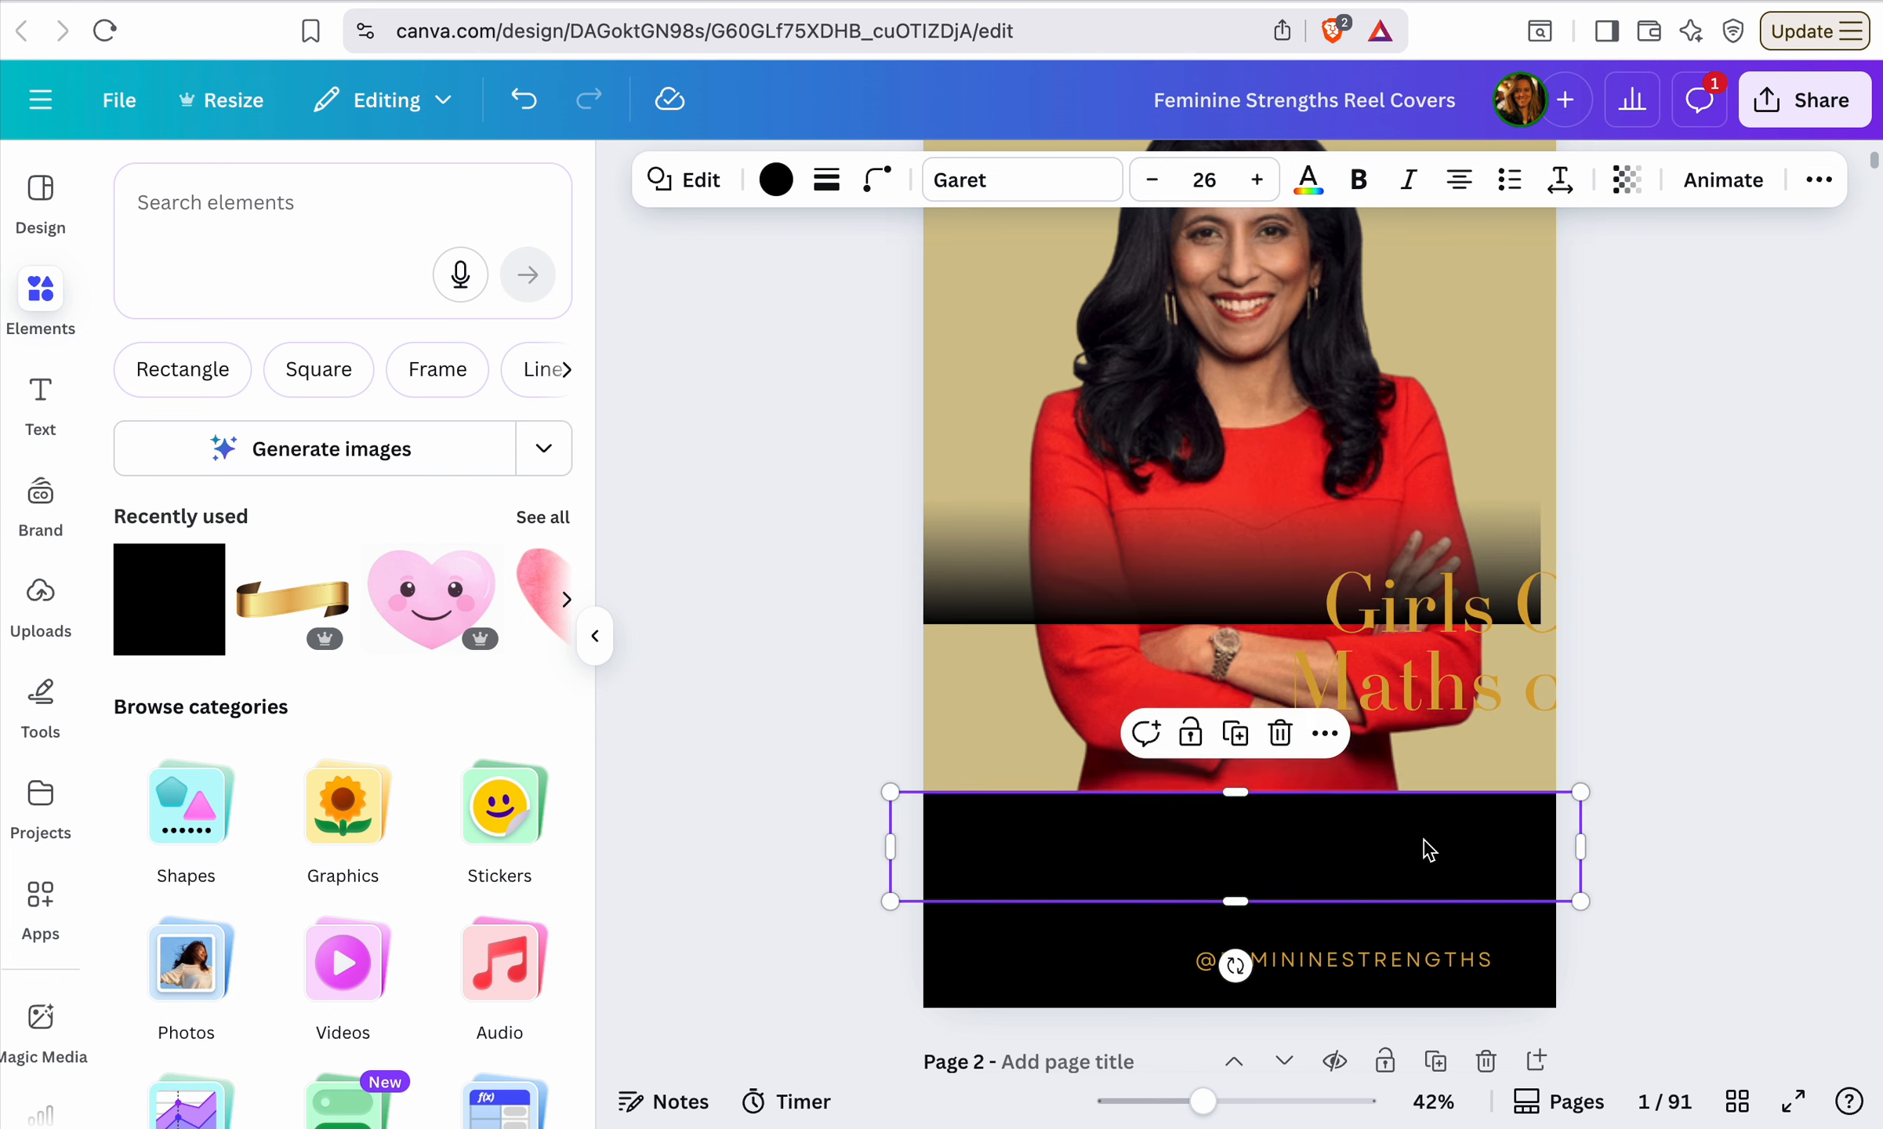
{"action": "left_click_drag", "start_coordinate": [1245, 793], "coordinate": [1244, 828]}
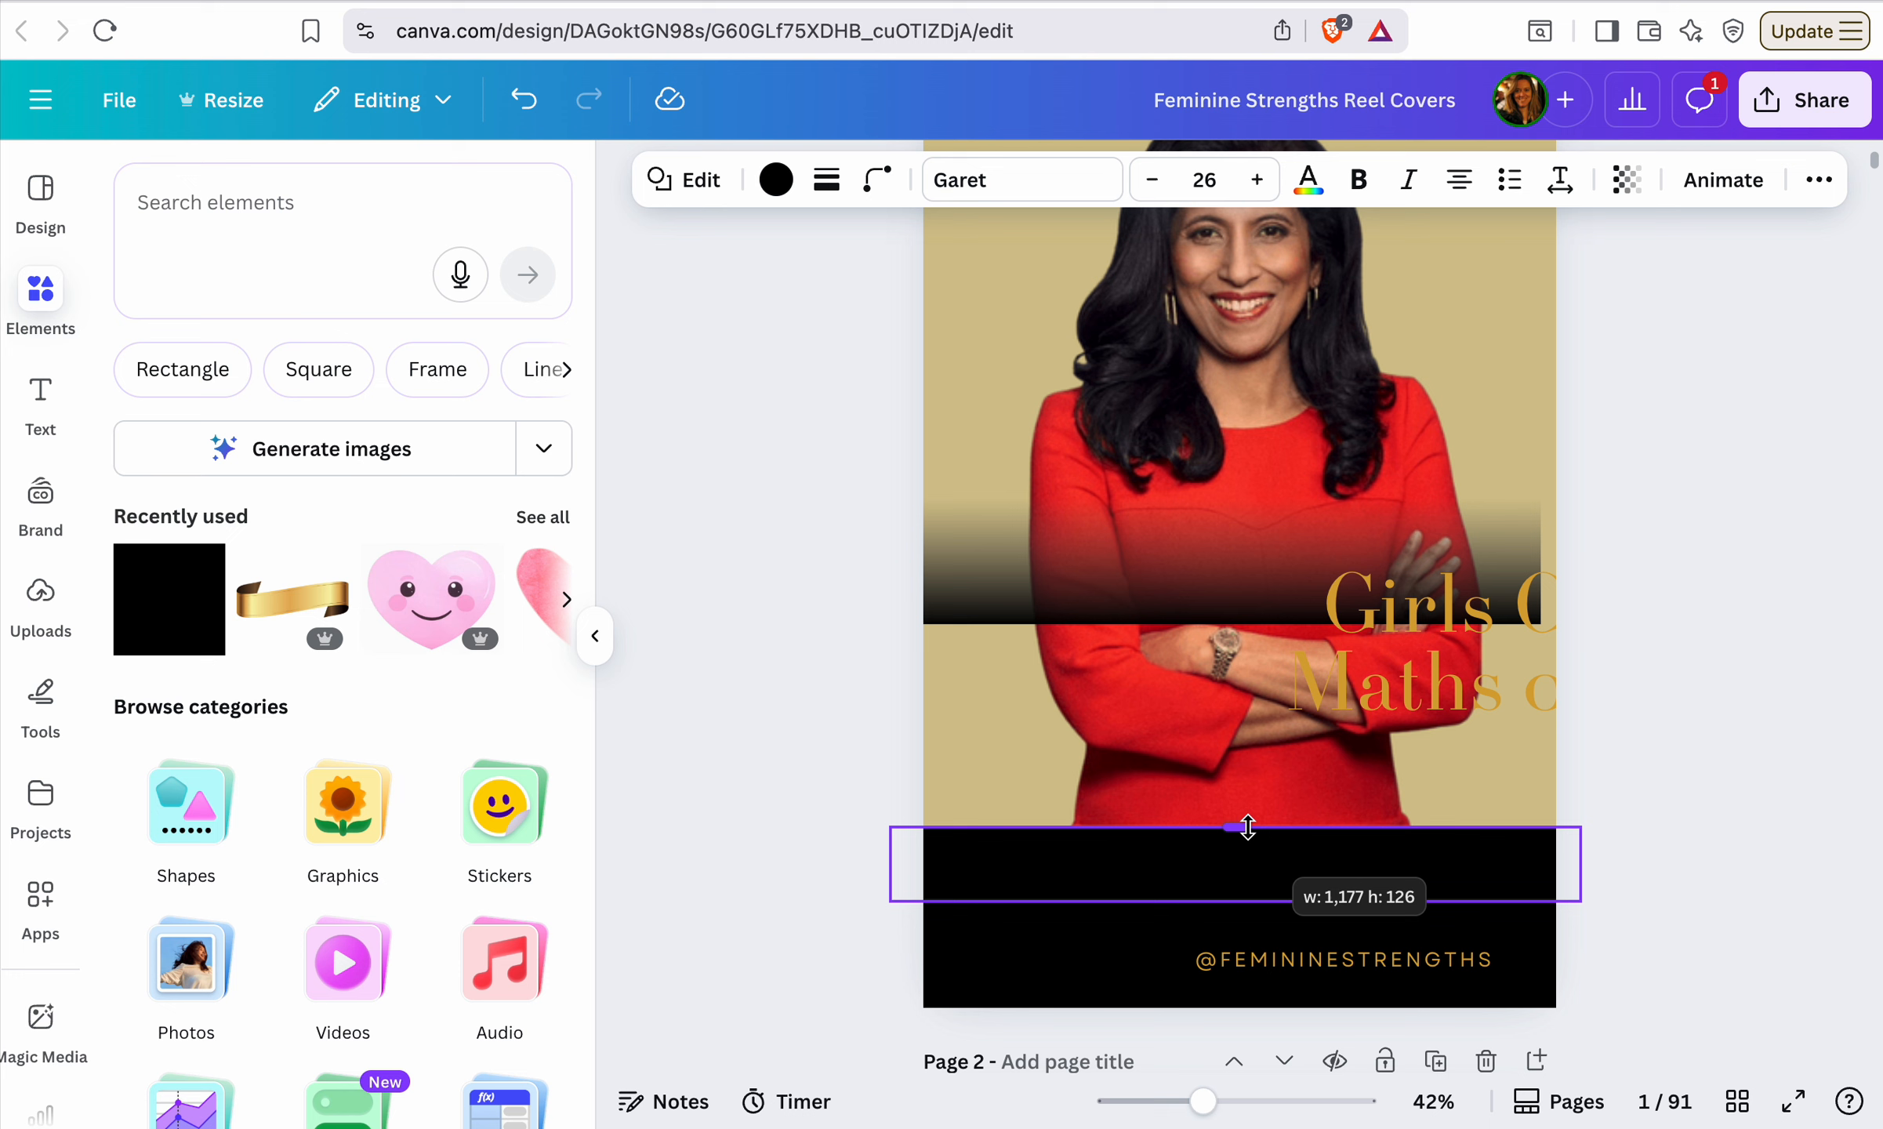
Place the title across the black band's upper edge and set the gradient strip behind its first line, touching the band
{"action": "left_click_drag", "start_coordinate": [1449, 604], "coordinate": [1111, 775]}
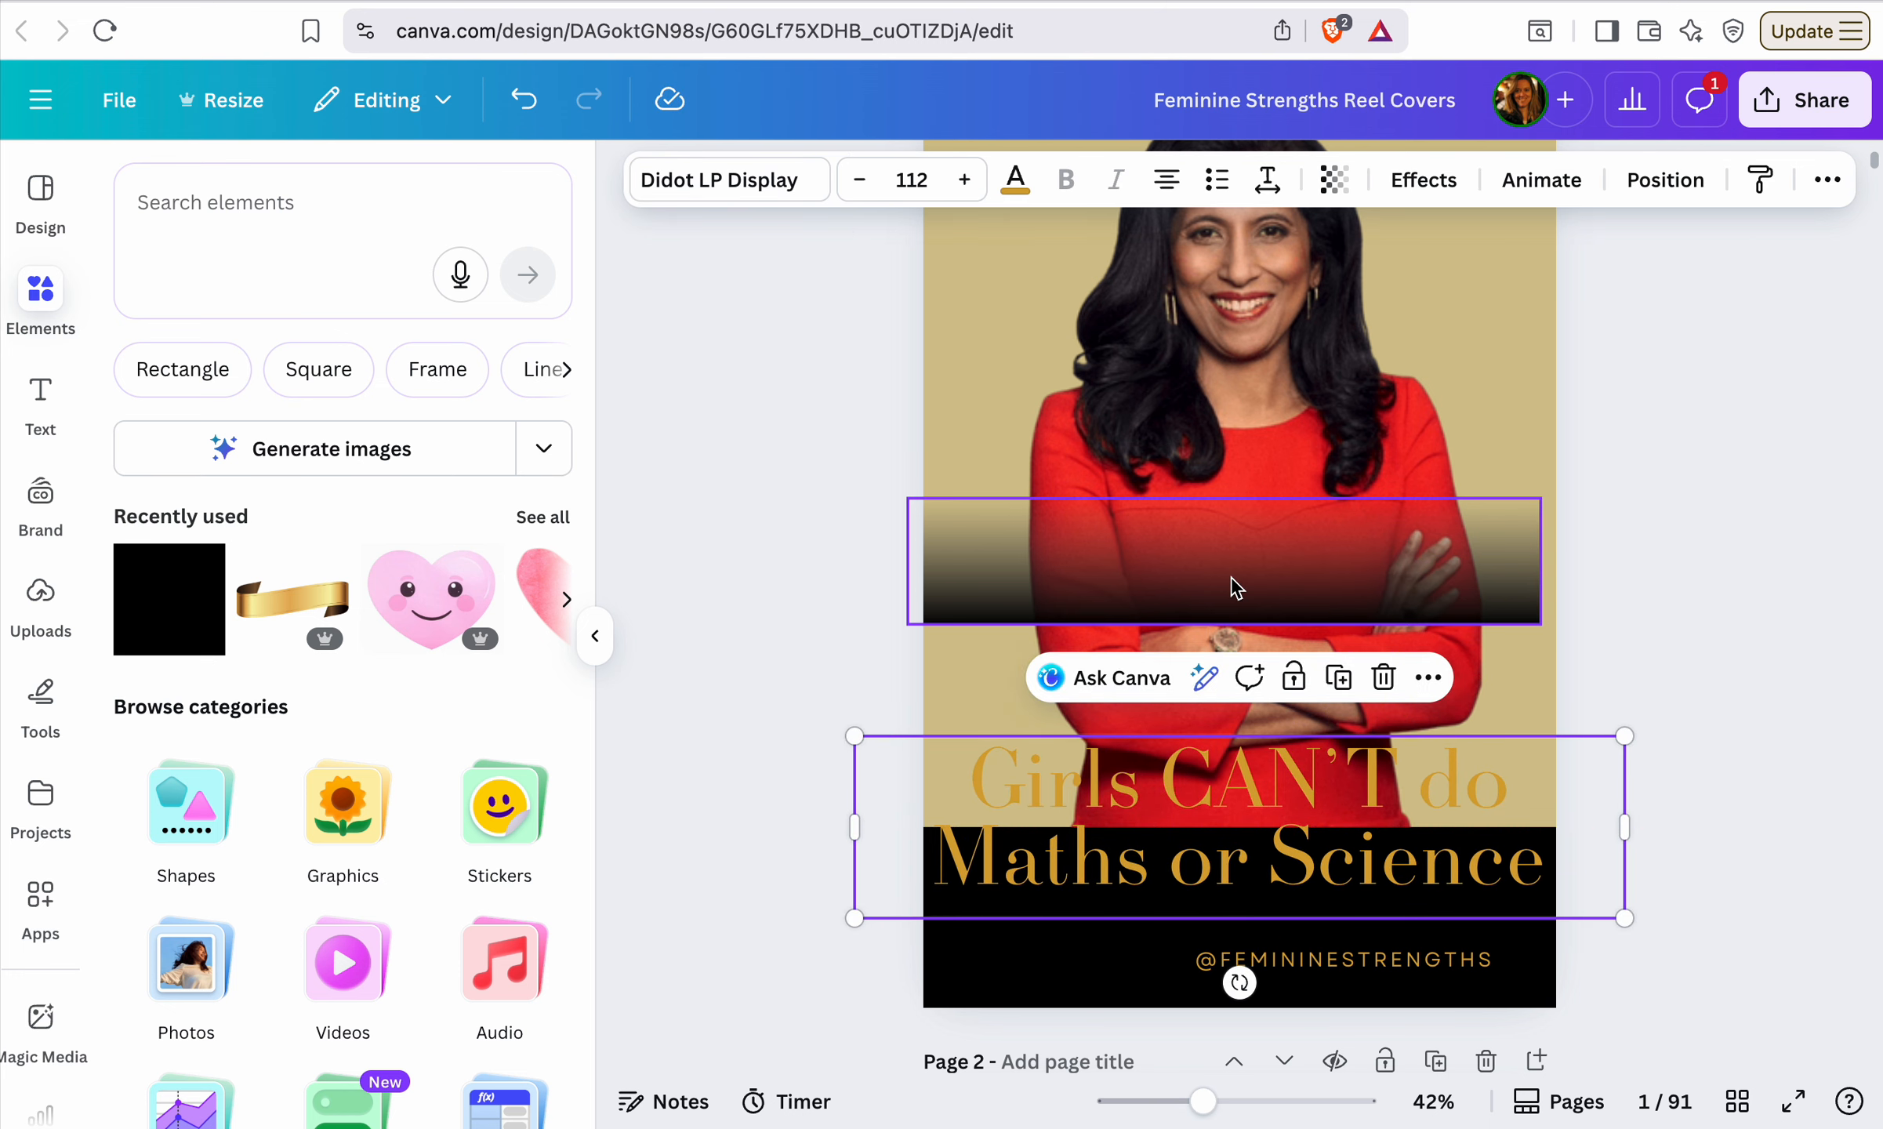
{"action": "left_click_drag", "start_coordinate": [1231, 592], "coordinate": [1240, 782]}
{"action": "left_click", "coordinate": [1596, 668]}
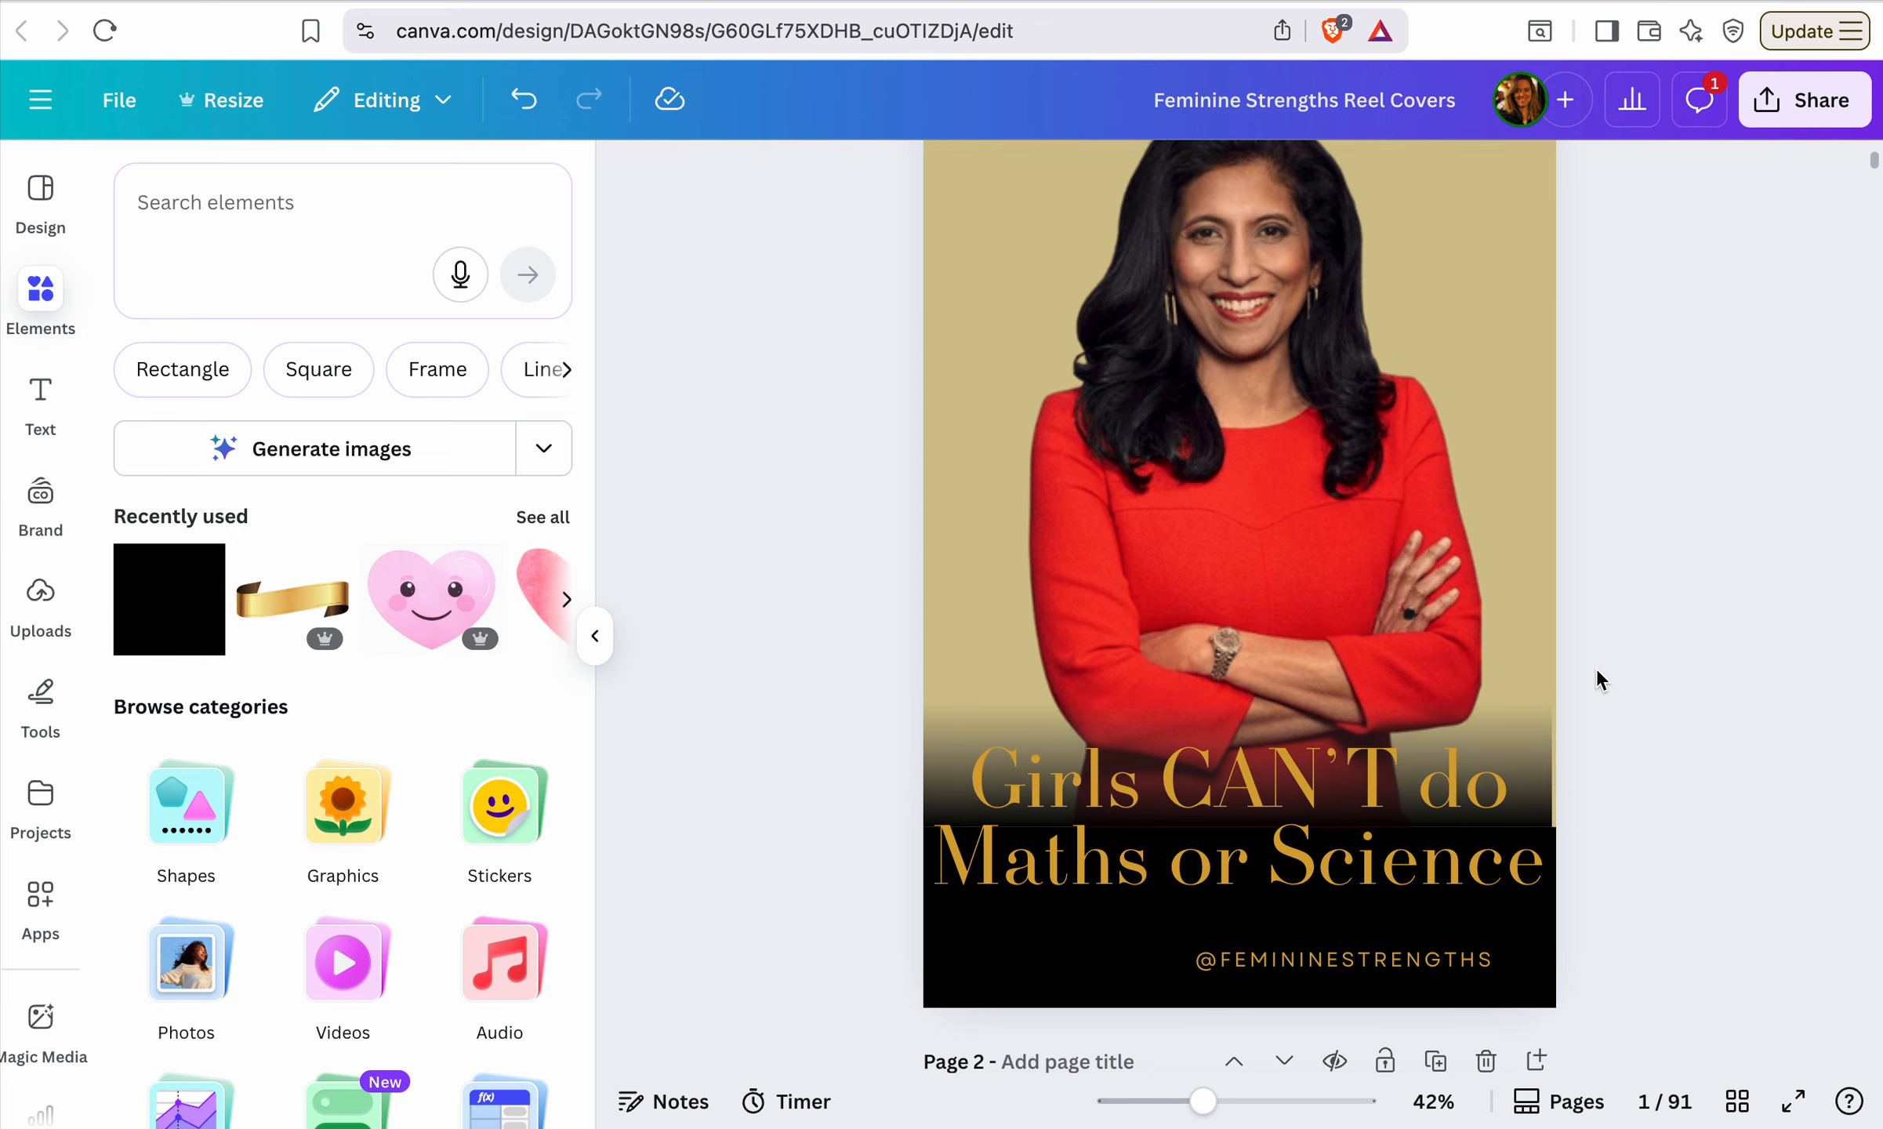
Widen the gradient strip on both sides to cover the full page width and shift it slightly upward
{"action": "left_click", "coordinate": [1496, 720]}
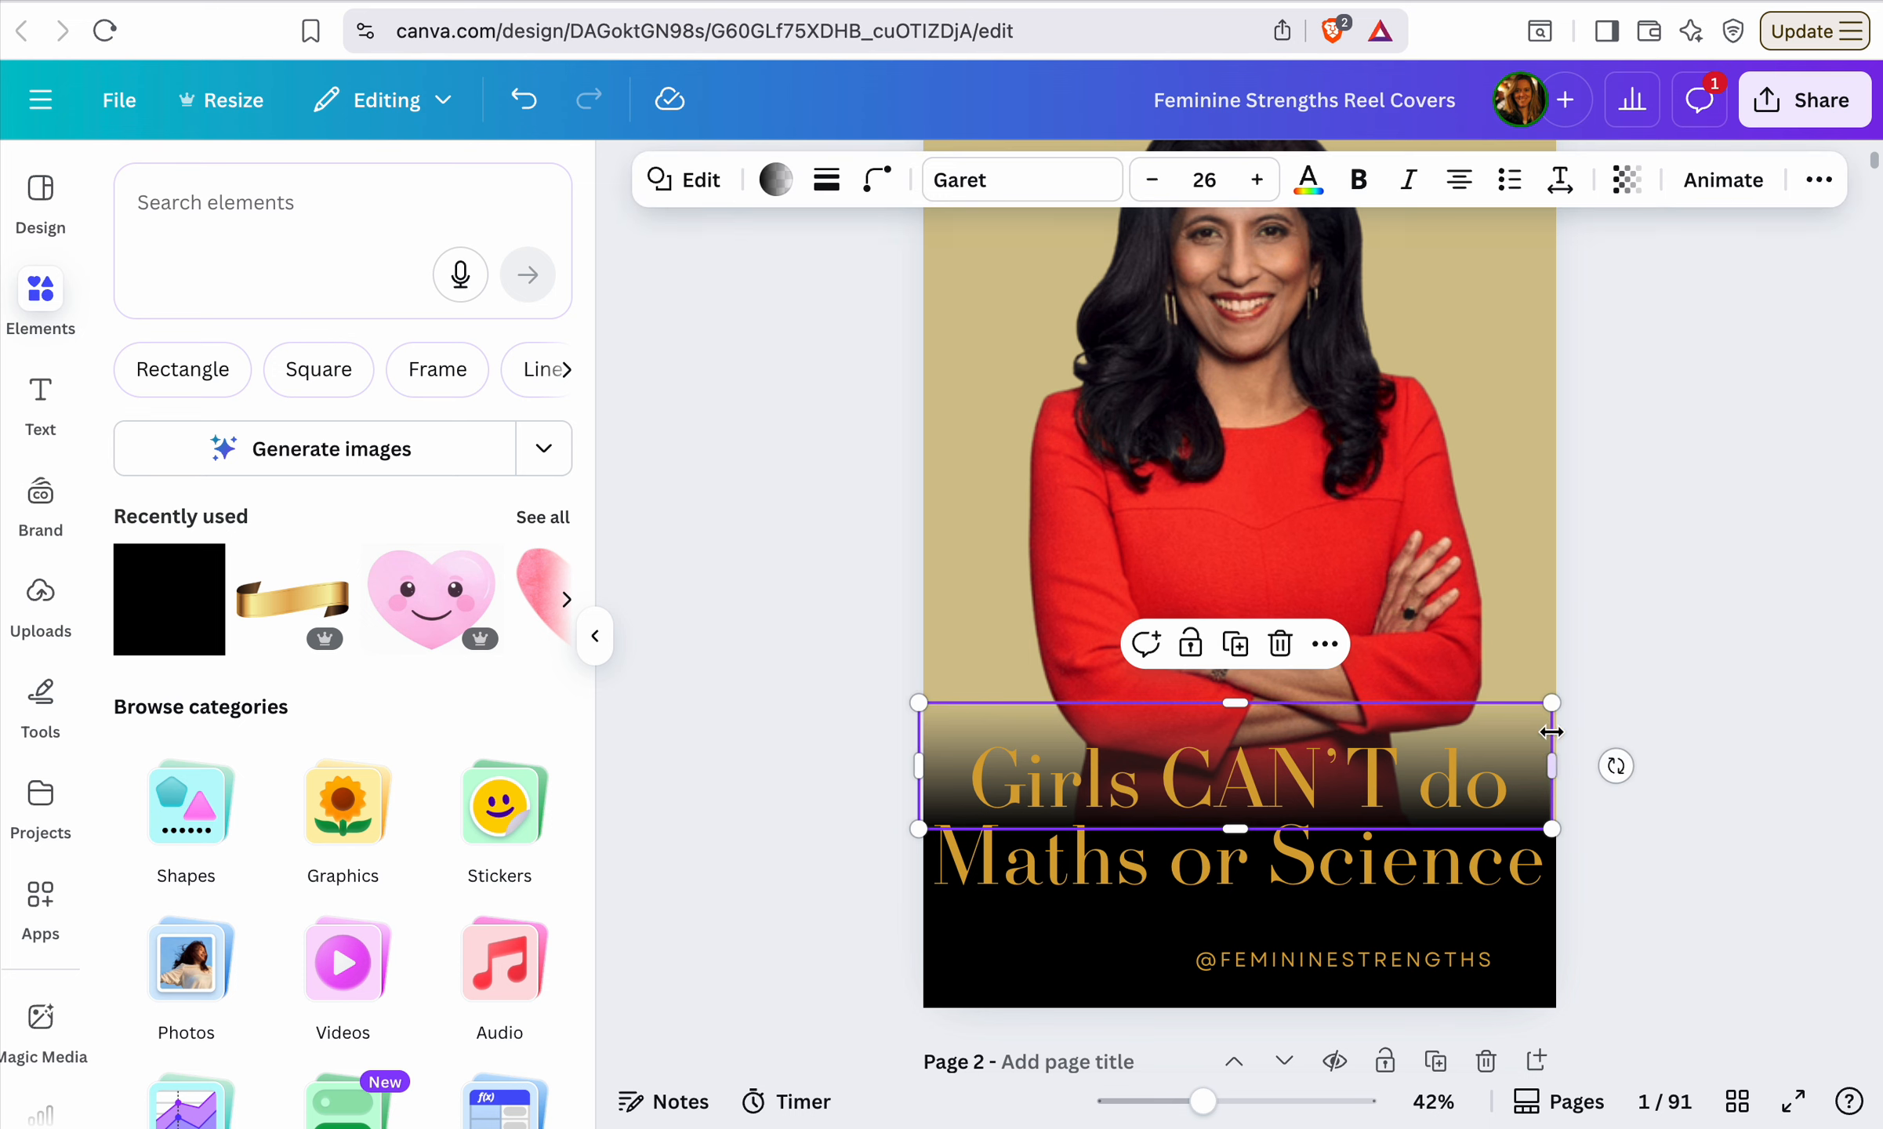
{"action": "mouse_move", "coordinate": [1546, 761]}
{"action": "left_mouse_down"}
{"action": "mouse_move", "coordinate": [1577, 761]}
{"action": "mouse_move", "coordinate": [1556, 760]}
{"action": "left_mouse_up"}
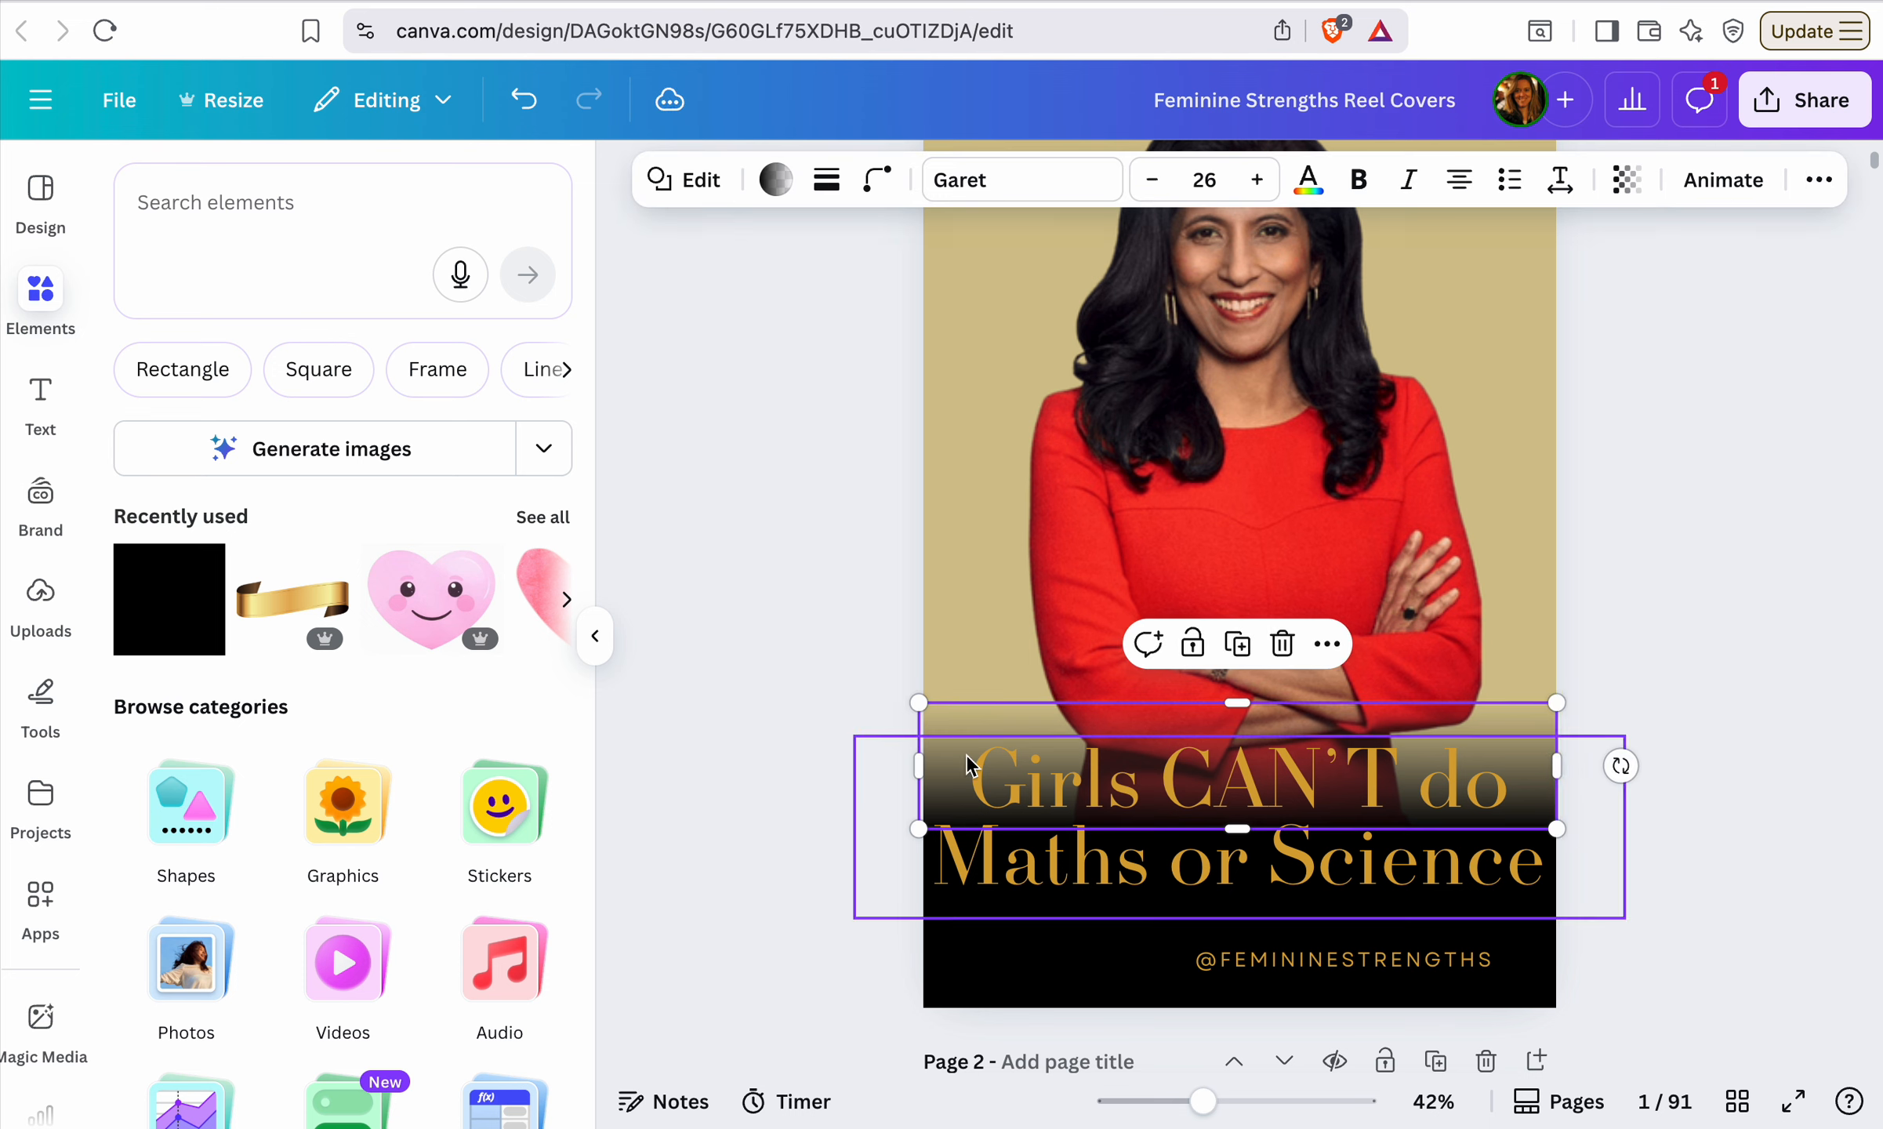
{"action": "left_click", "coordinate": [807, 637]}
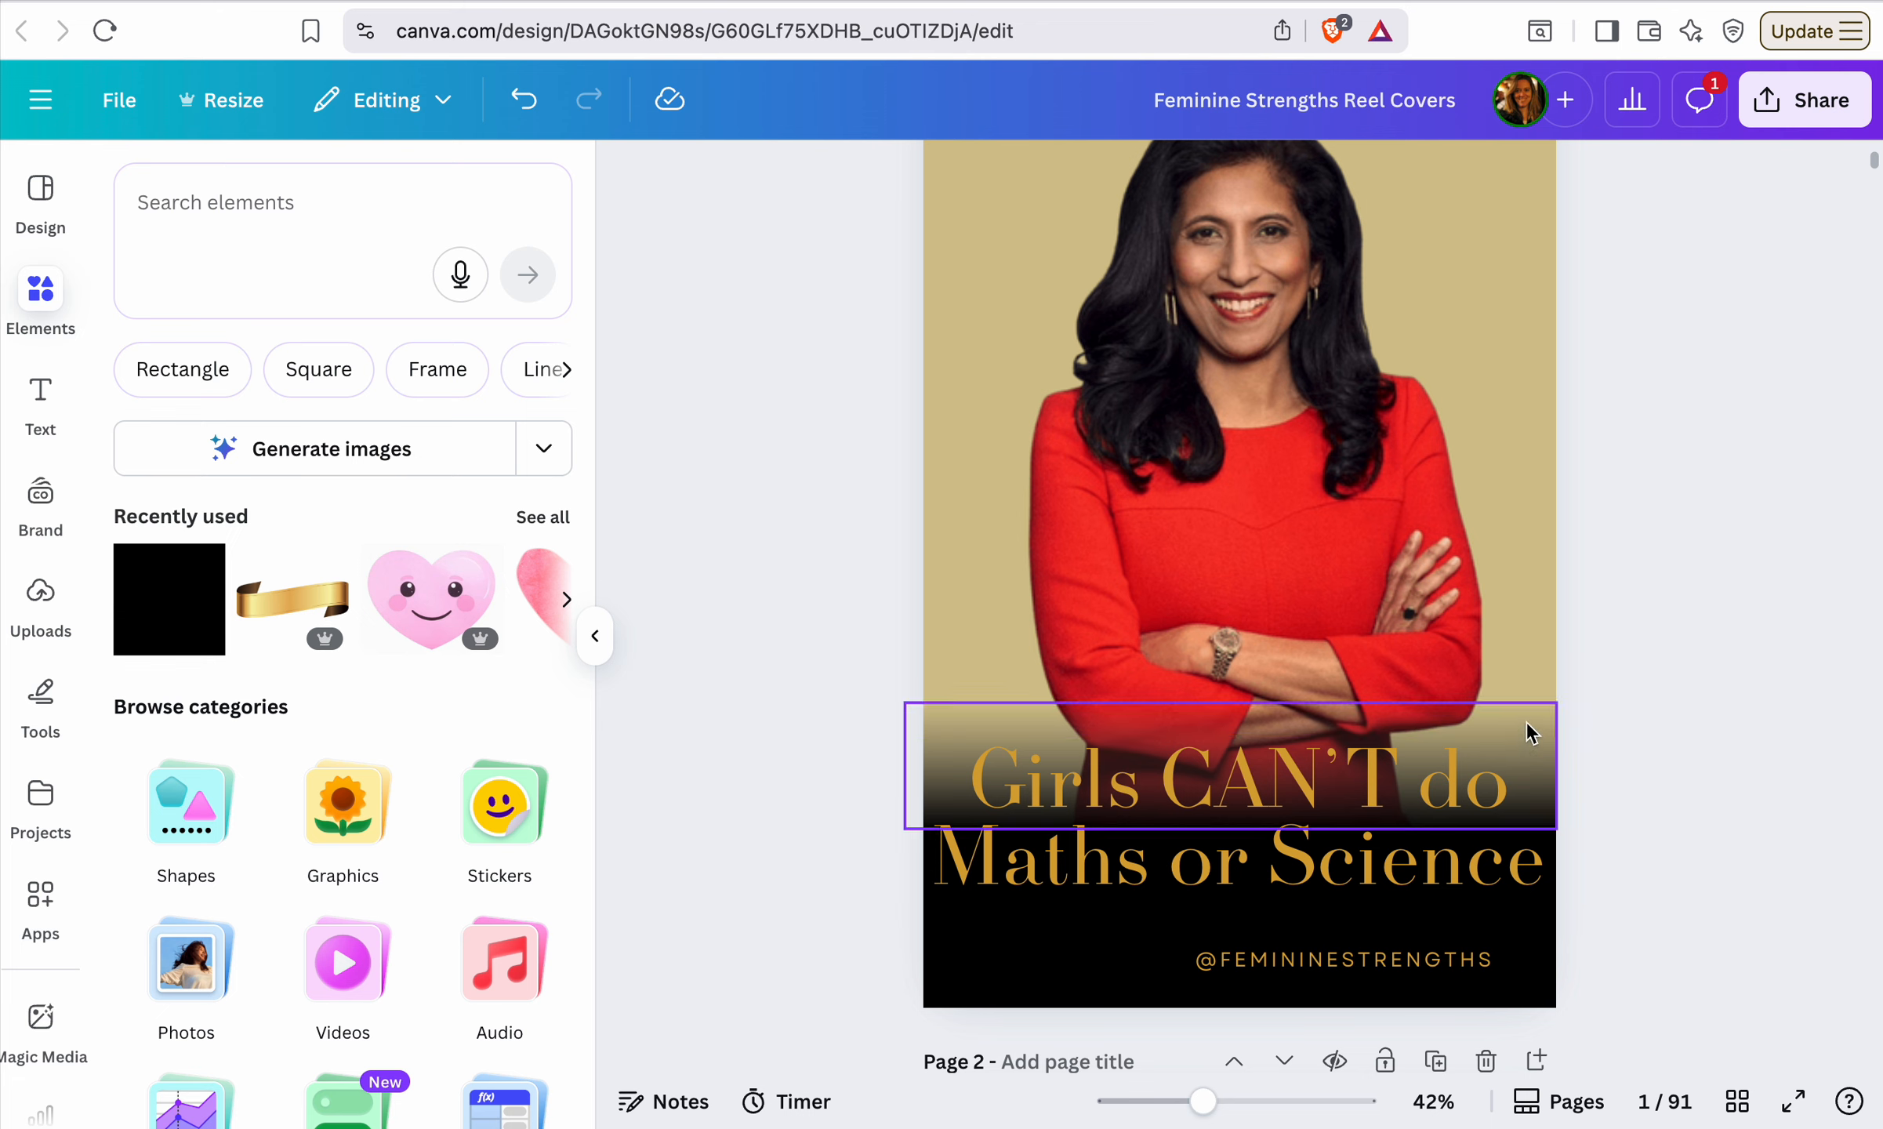
{"action": "left_click_drag", "start_coordinate": [1527, 721], "coordinate": [1527, 691]}
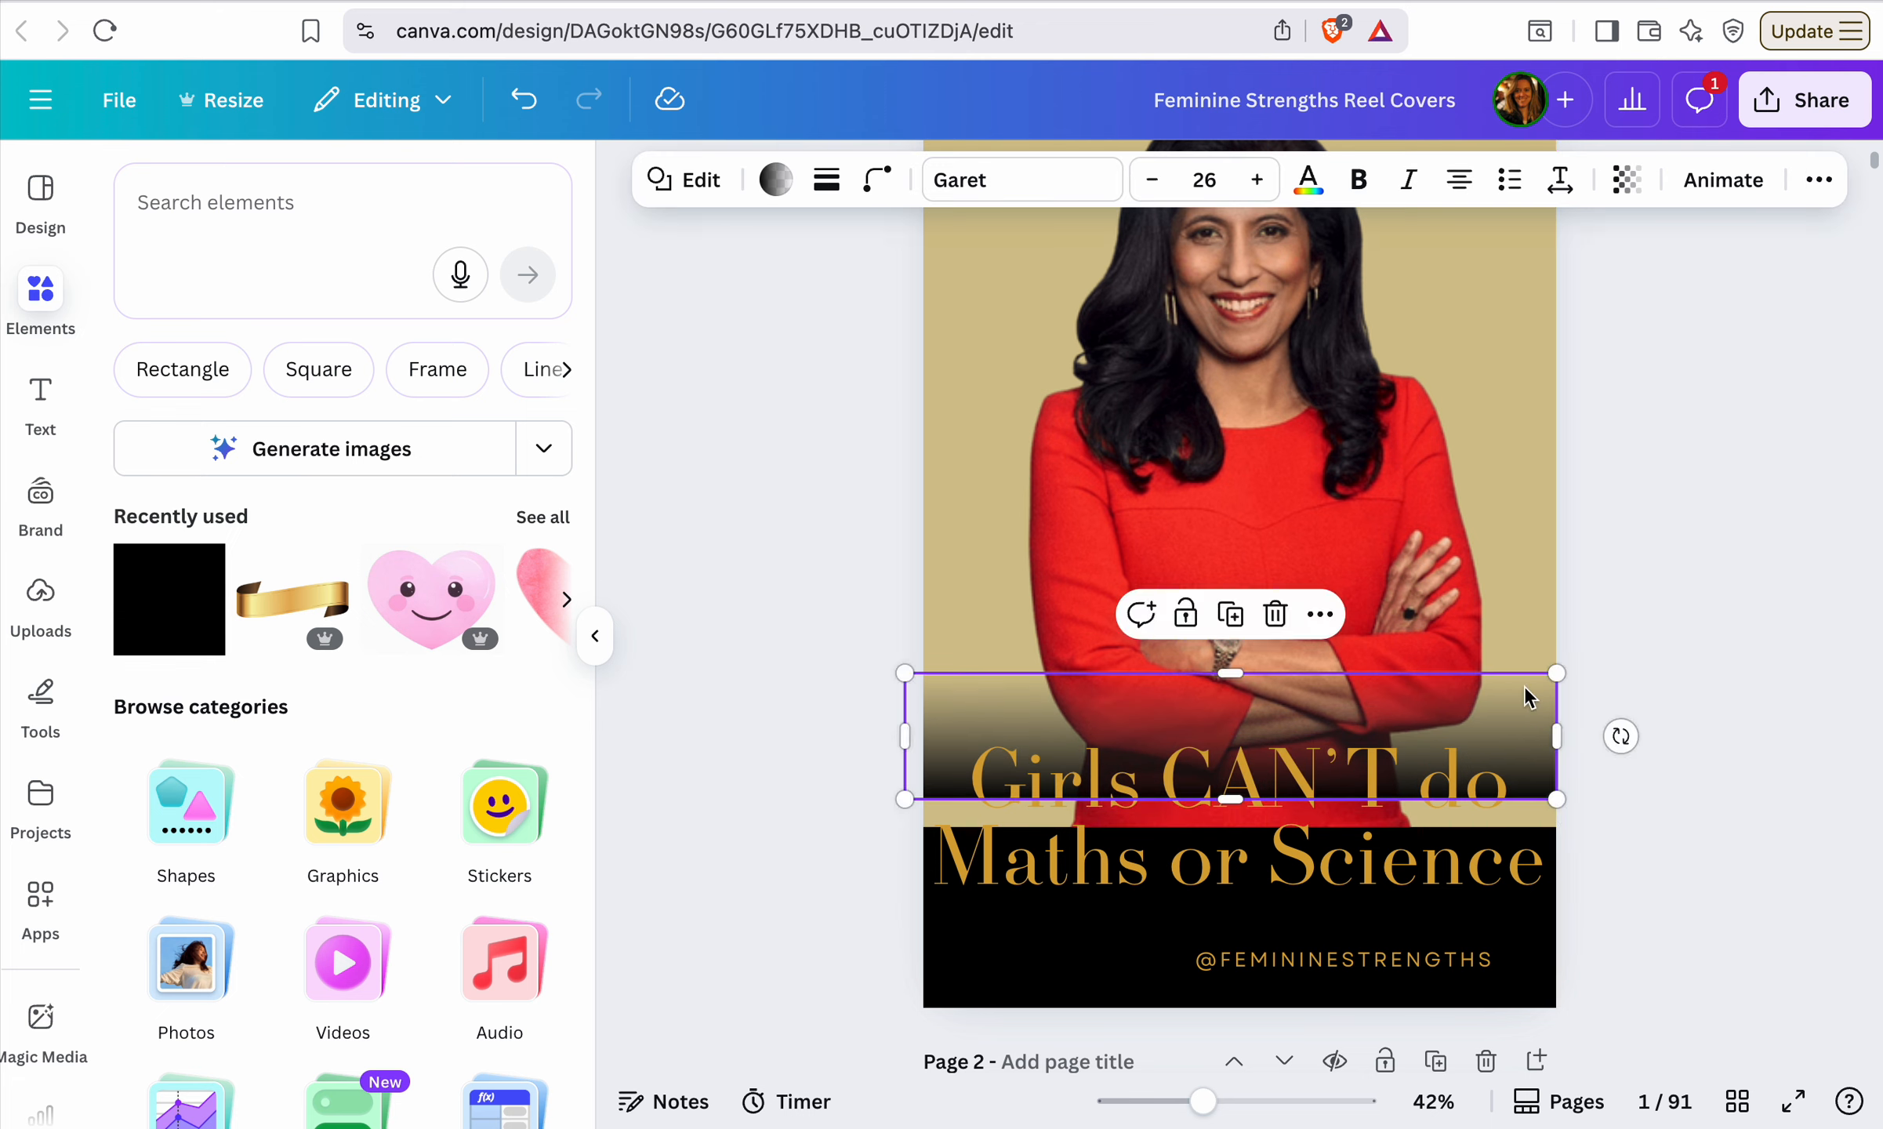
Move the title aside and raise the black rectangle's upper edge to meet the bottom of the gradient strip
{"action": "left_click", "coordinate": [1559, 865]}
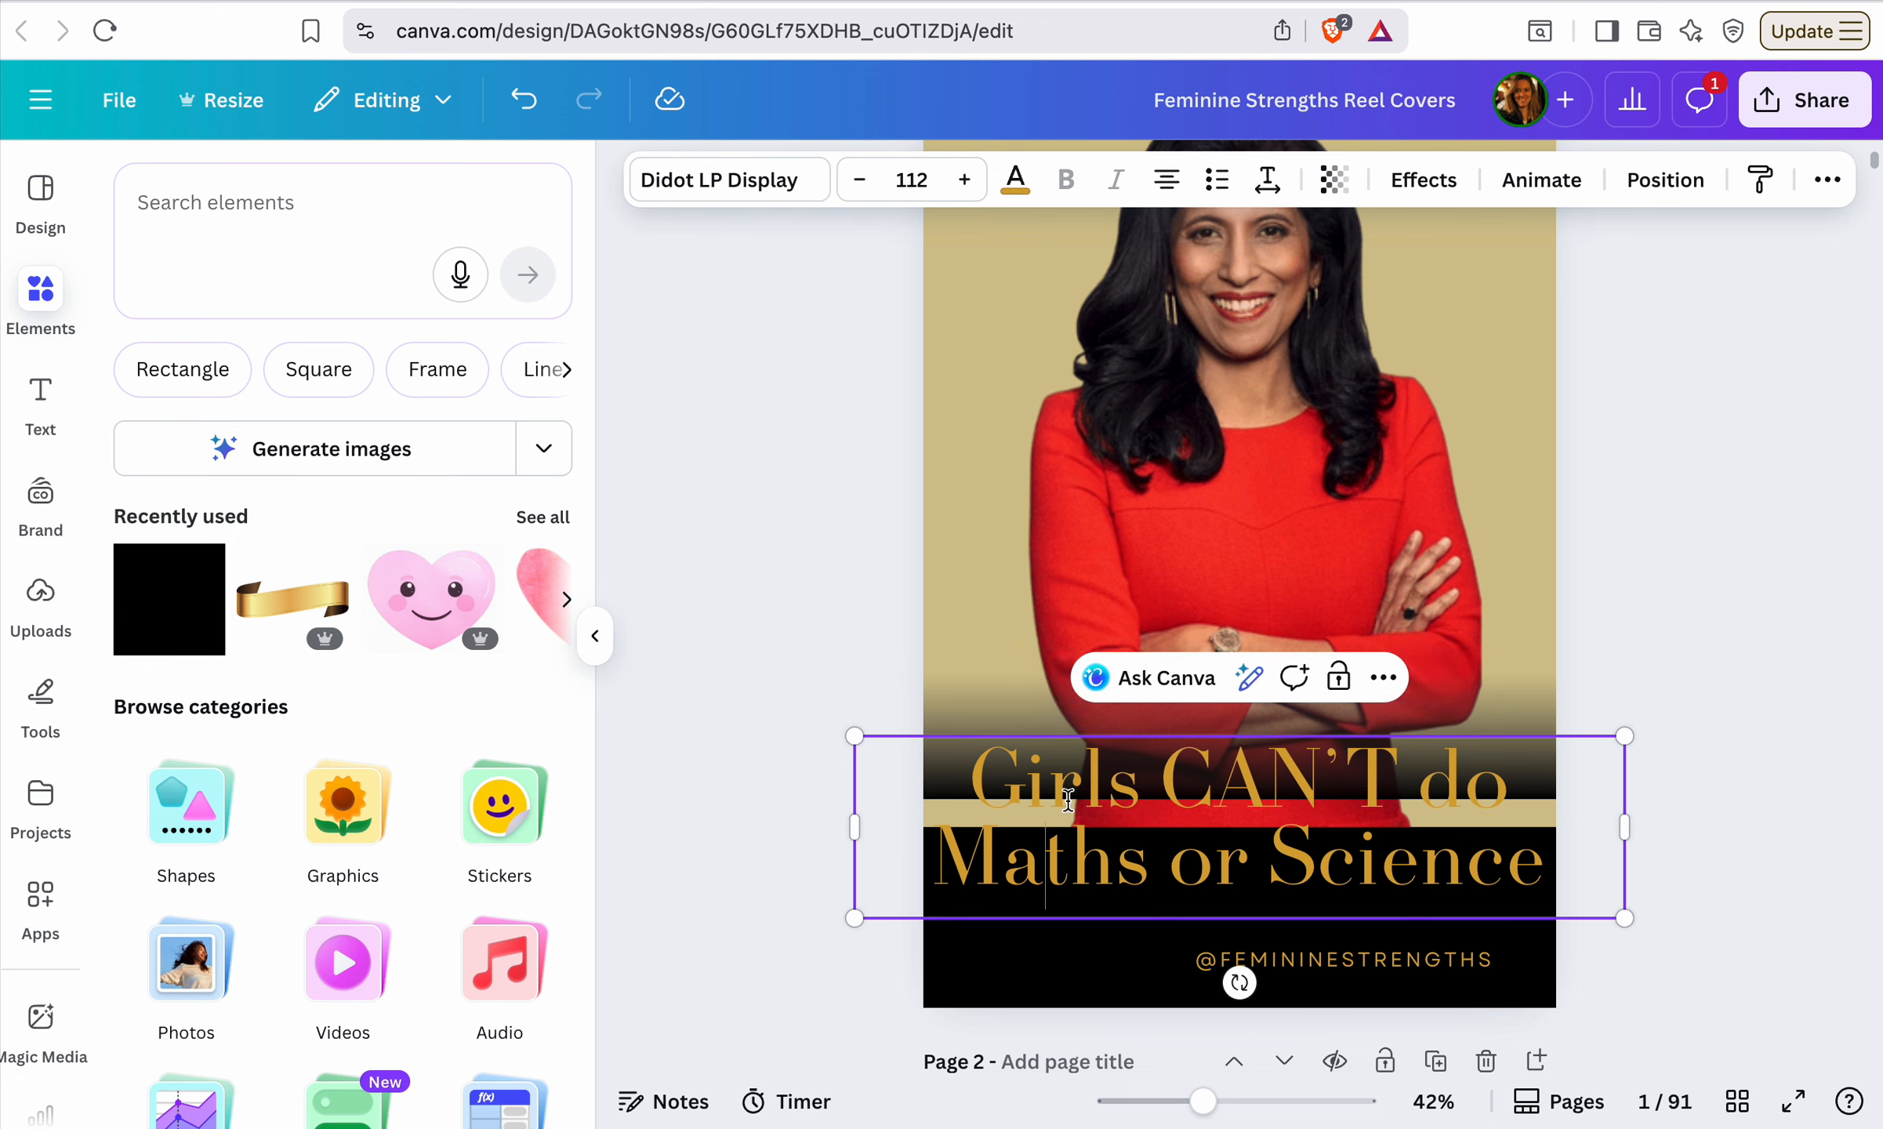
{"action": "left_click", "coordinate": [1643, 639]}
{"action": "left_click_drag", "start_coordinate": [1525, 774], "coordinate": [1858, 555]}
{"action": "left_click", "coordinate": [1485, 847]}
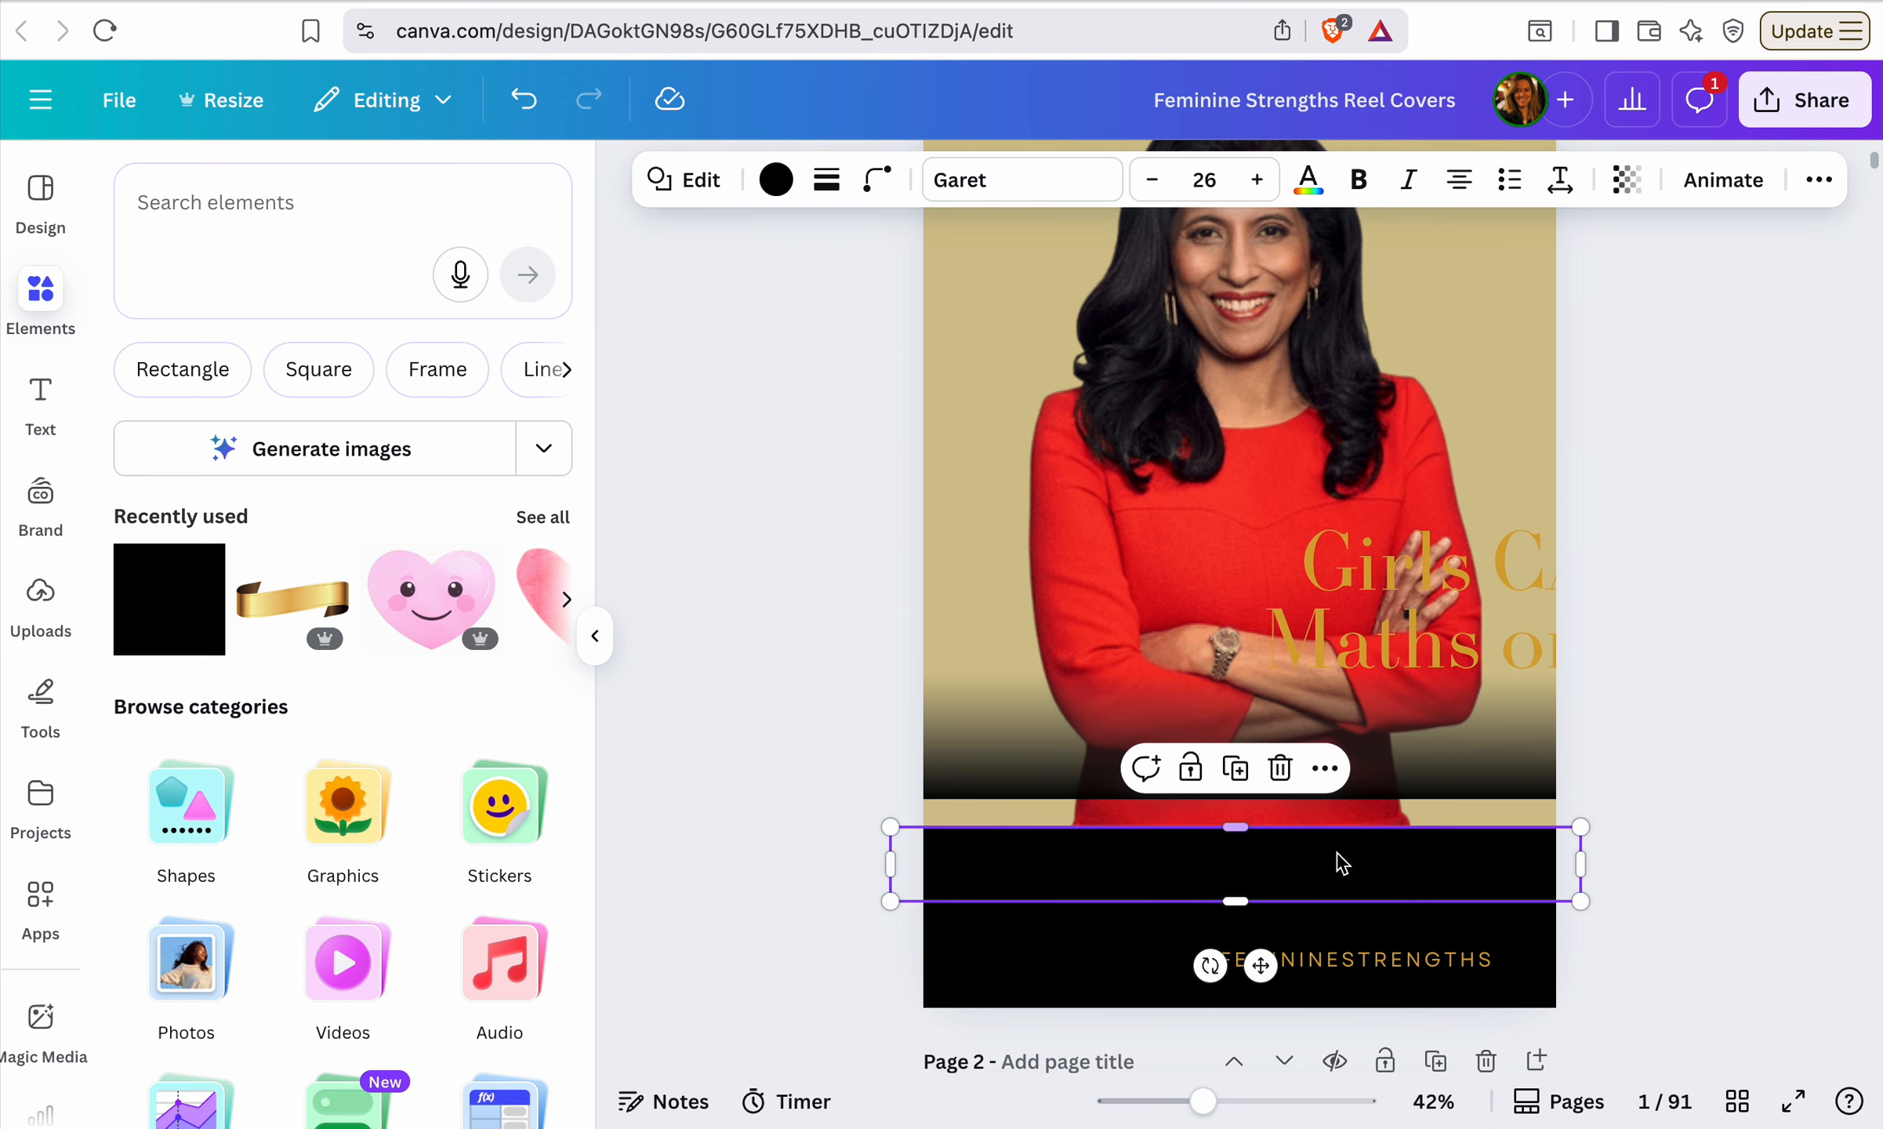
{"action": "left_click_drag", "start_coordinate": [1231, 827], "coordinate": [1234, 796]}
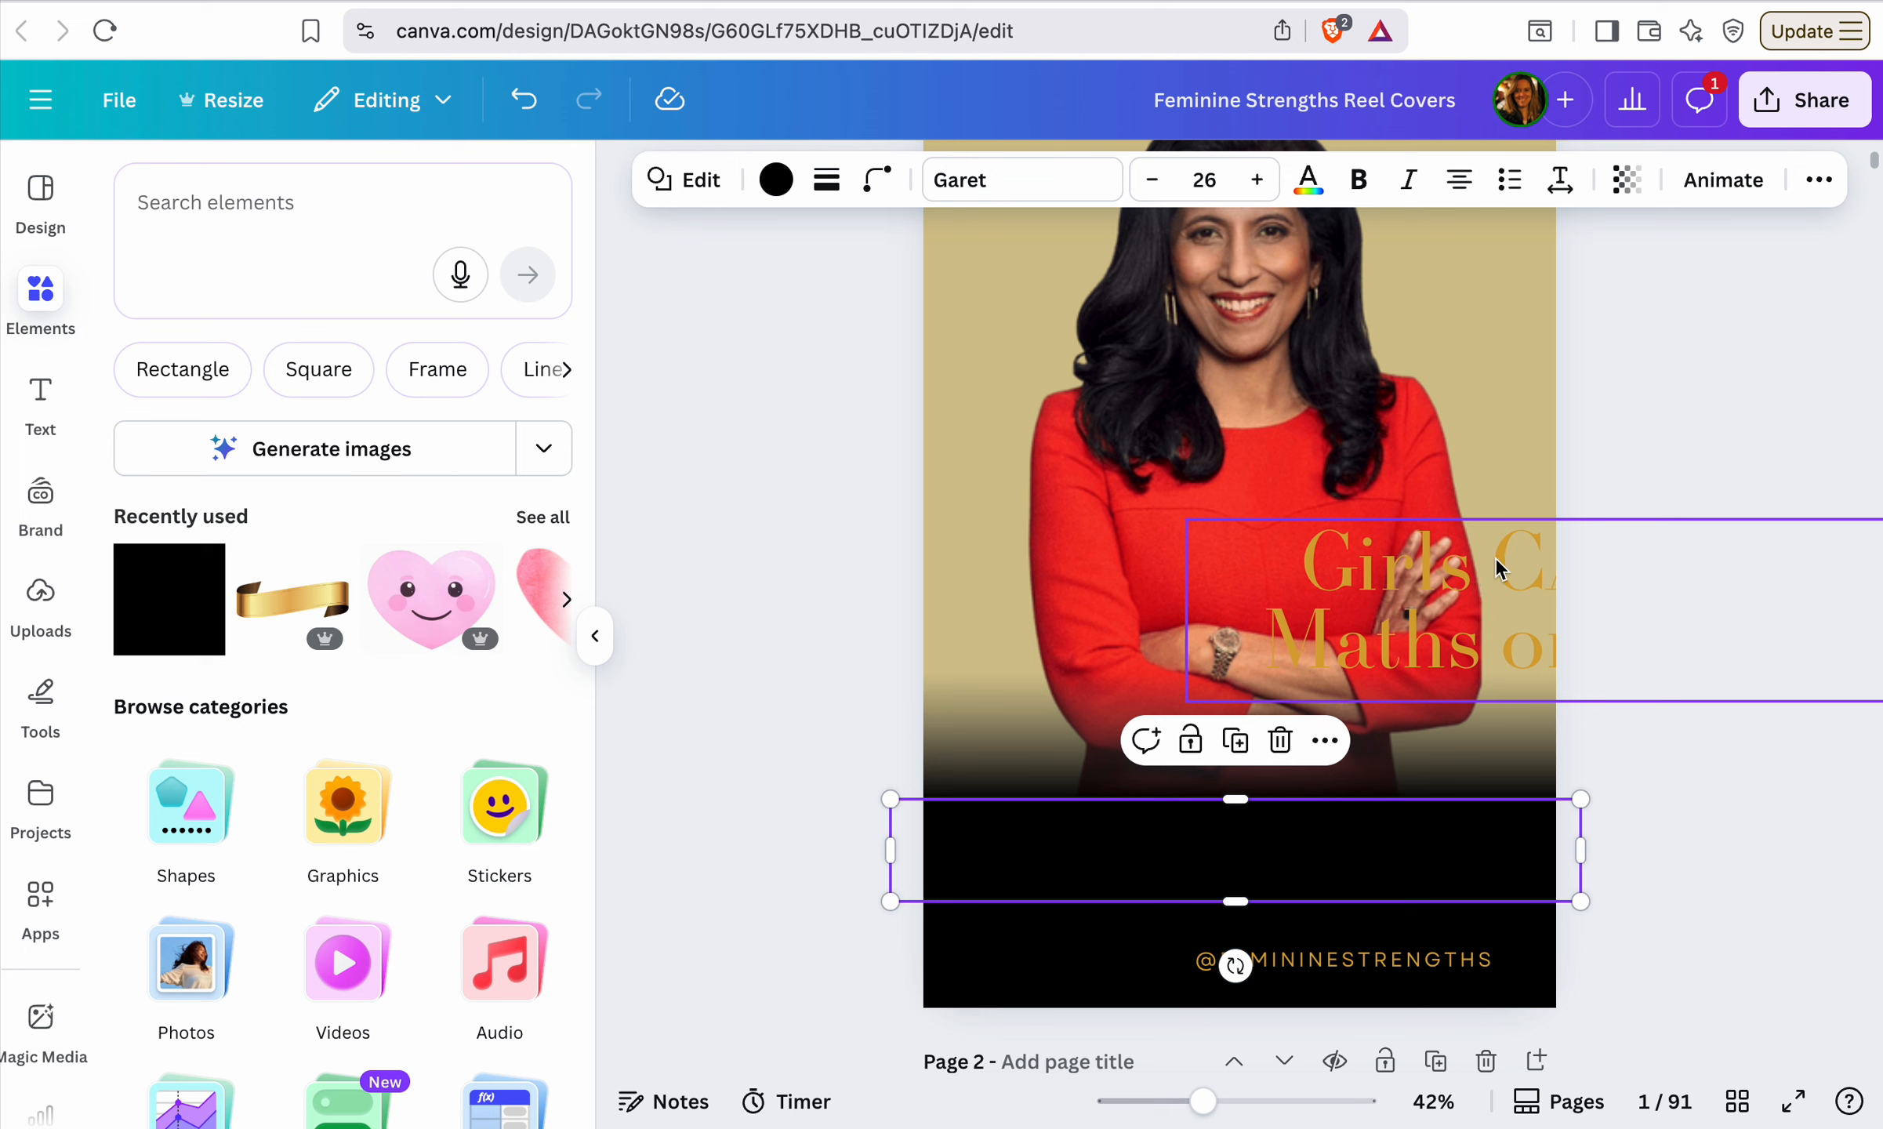
Move the title back onto the page so its first line overlaps the gradient and its second sits on the black band
{"action": "left_click", "coordinate": [1497, 553]}
{"action": "left_click_drag", "start_coordinate": [1497, 552], "coordinate": [1168, 757]}
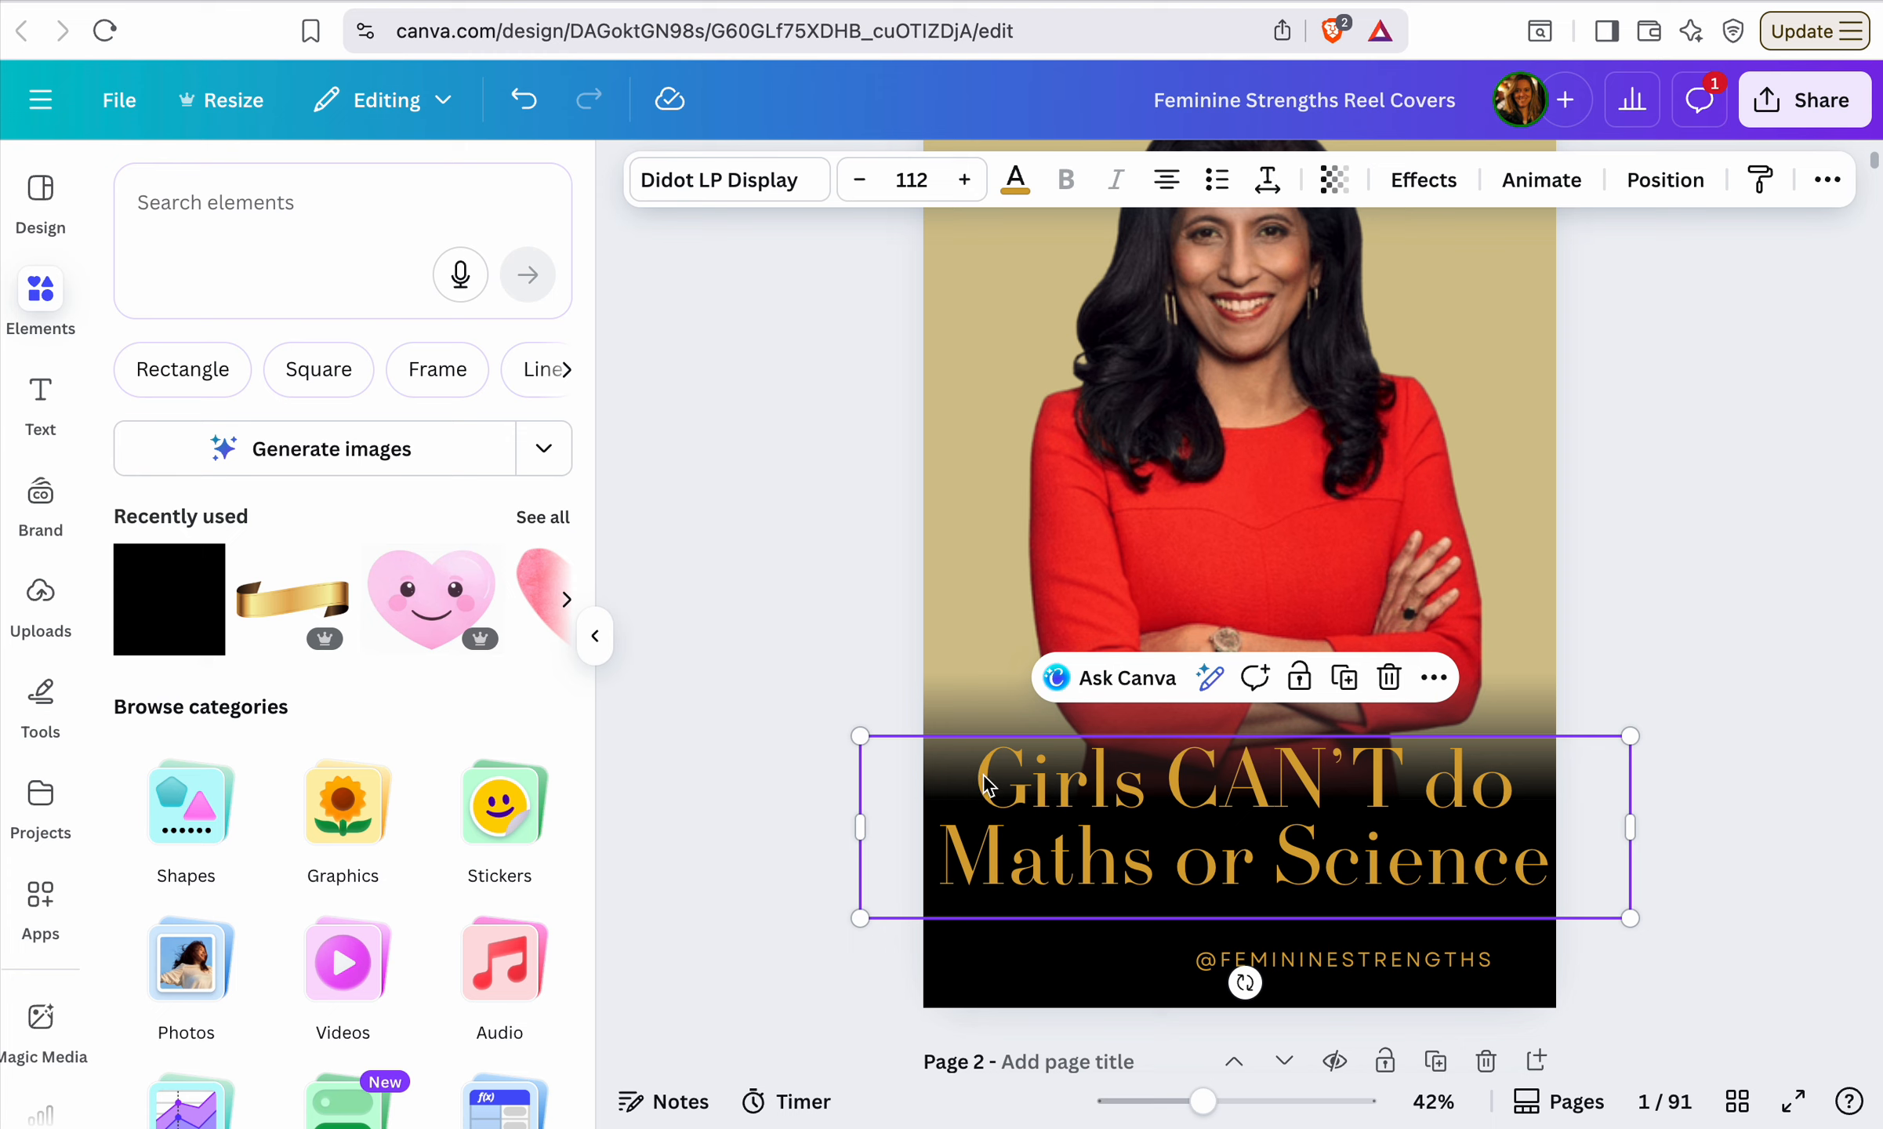
{"action": "left_click", "coordinate": [1713, 620]}
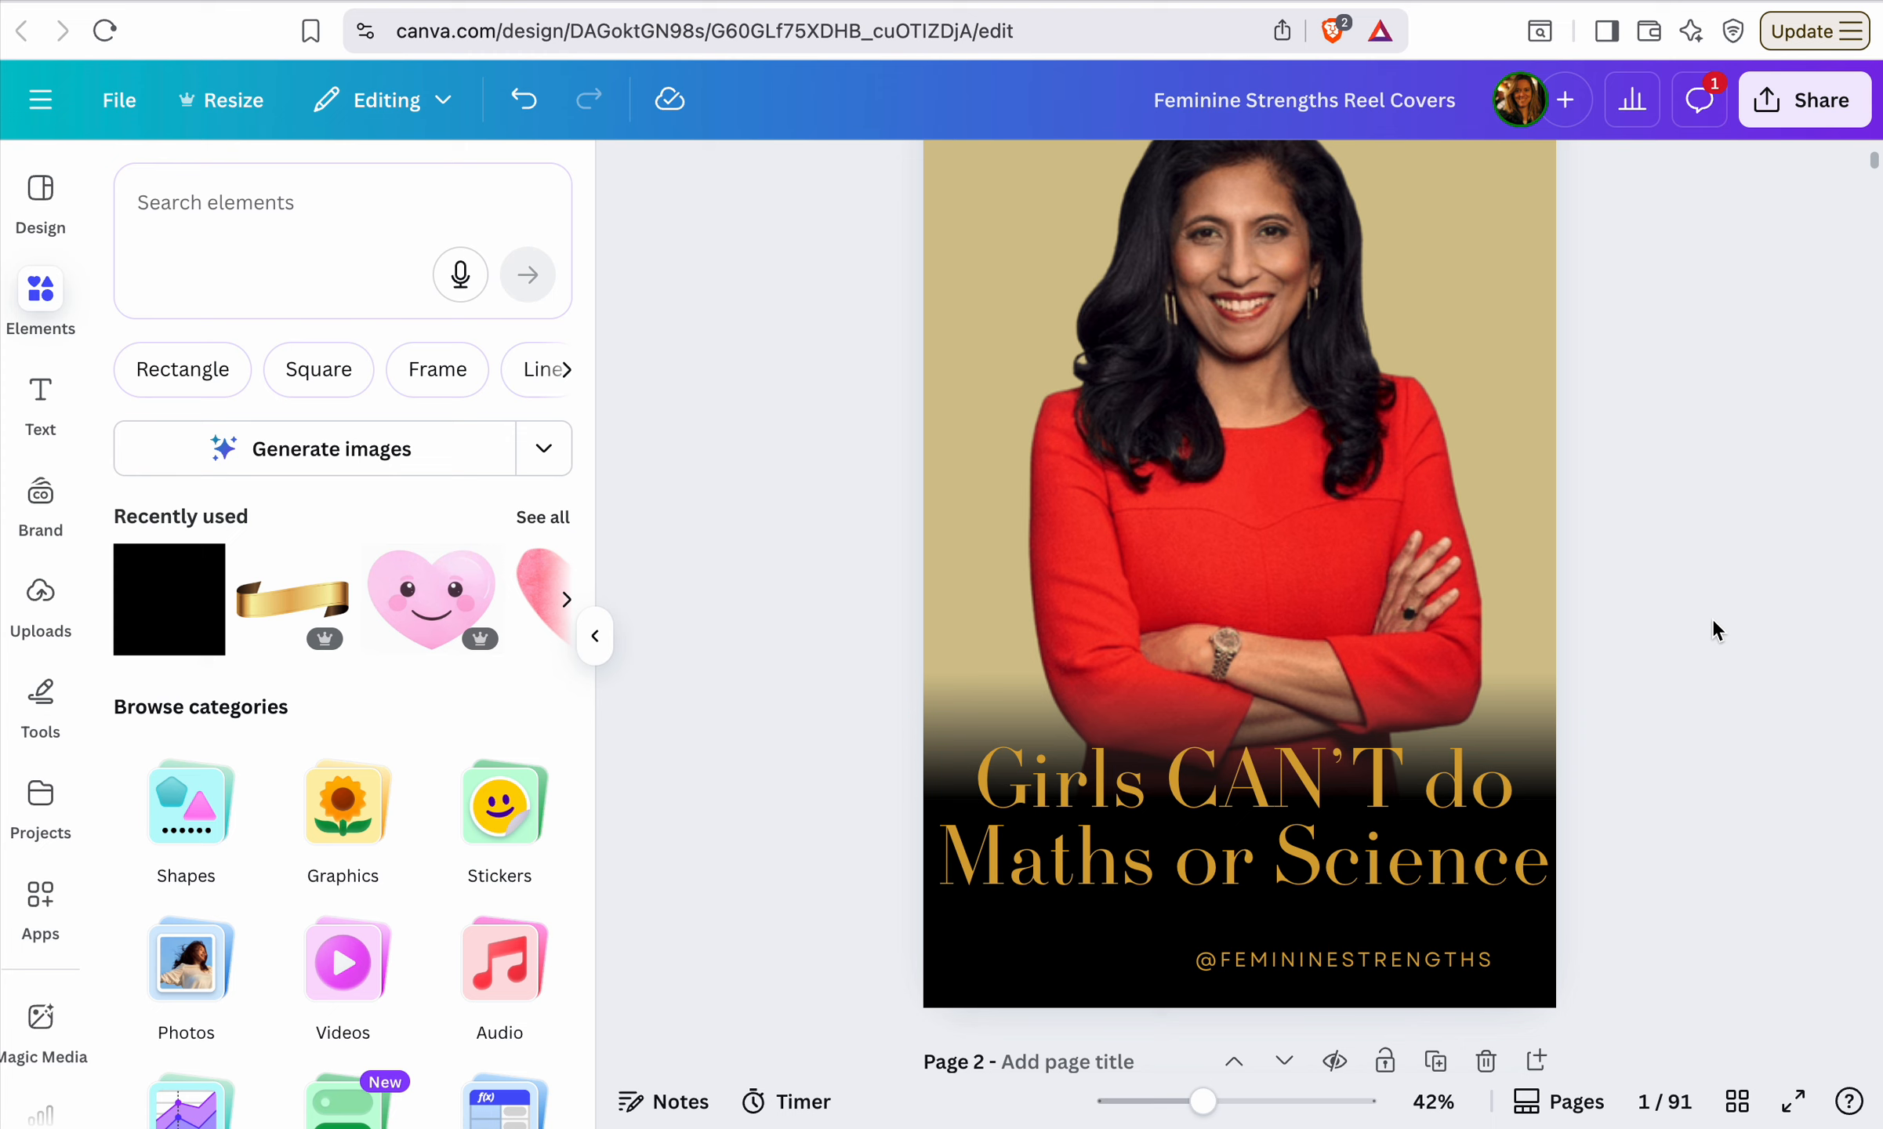